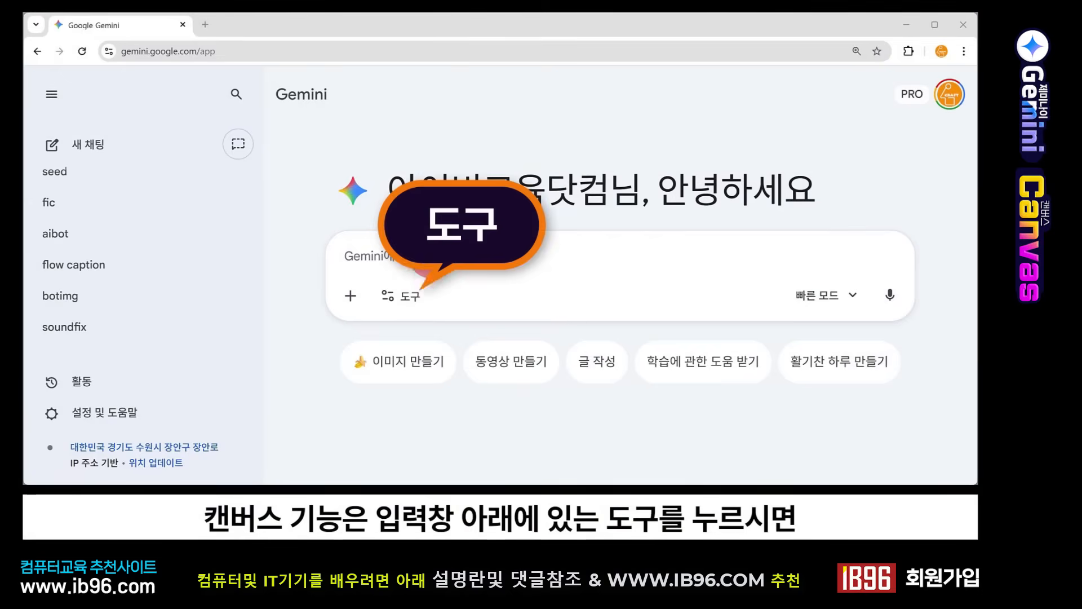
Step: Turn on the Canvas tool and submit the prompt "벽돌깨기 게임 만들어줘"
left_click(405, 296)
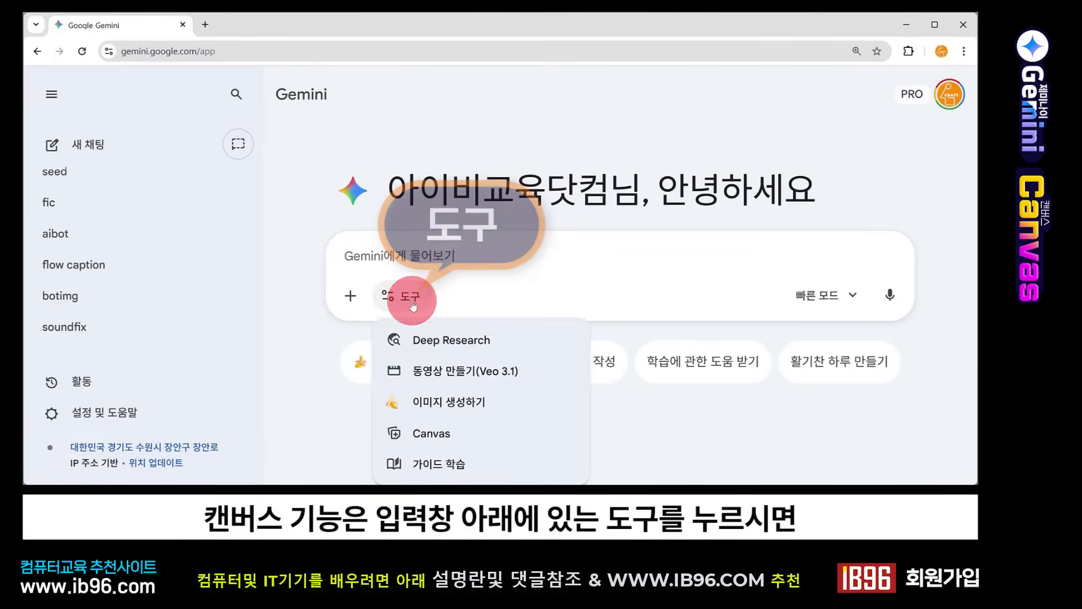
left_click(465, 435)
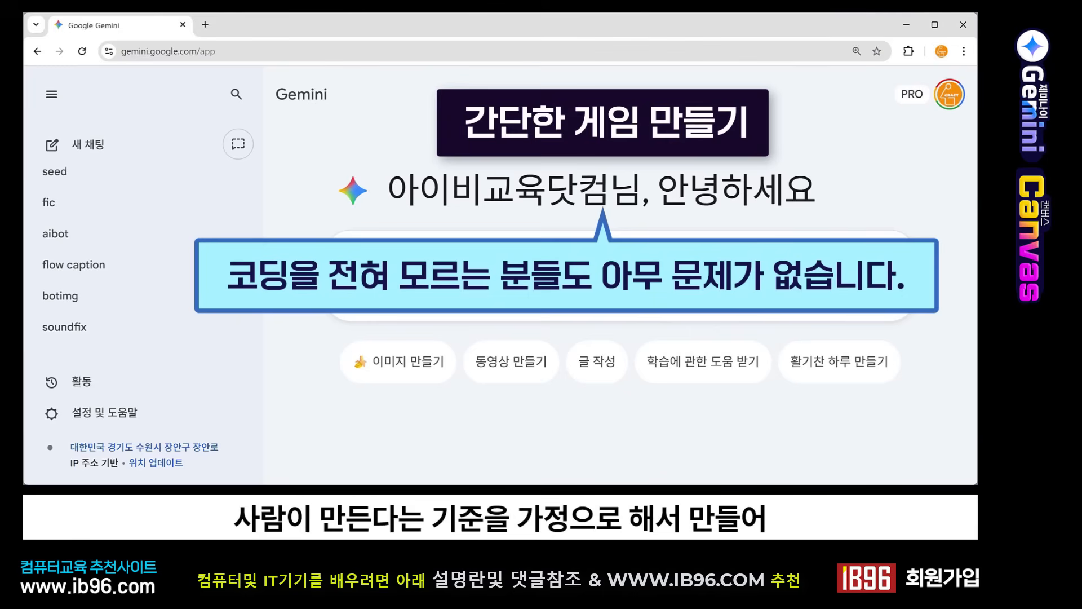
type("벽돌깨기 게임 만들어줘")
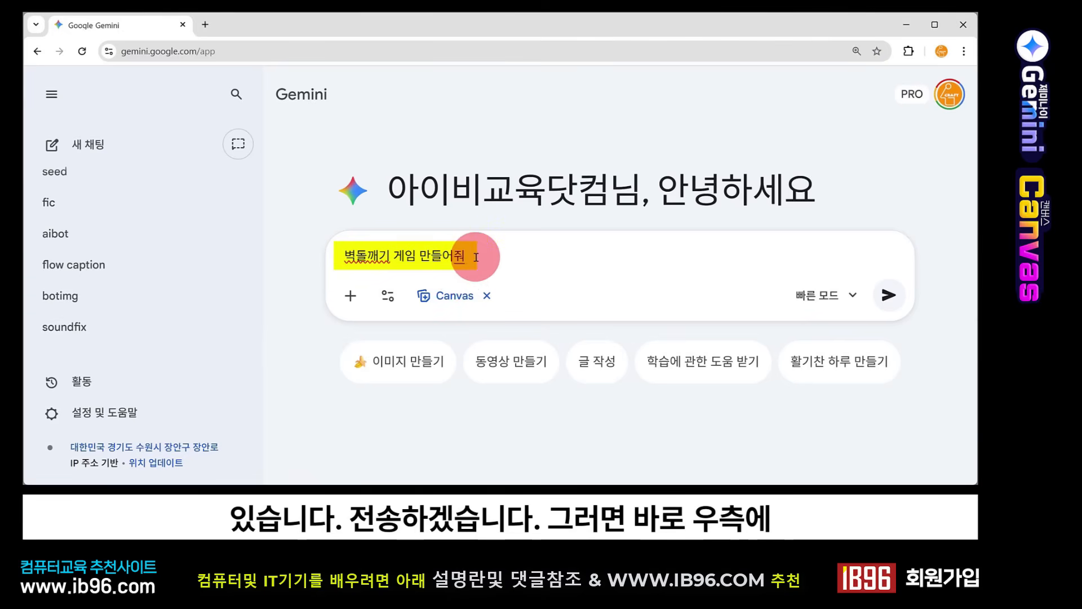
left_click(888, 295)
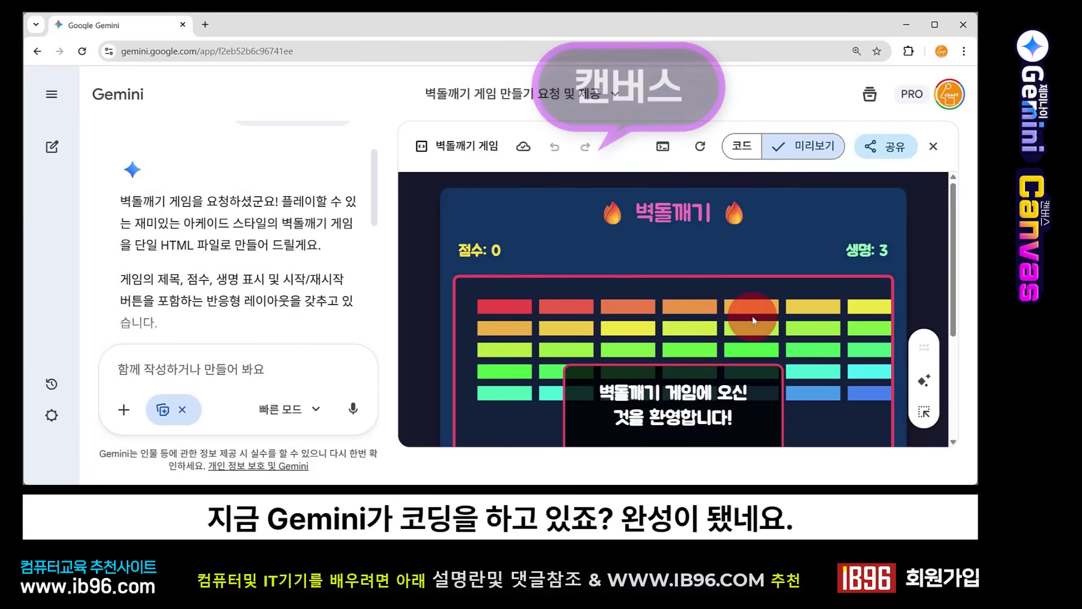
Step: Look through the generated brick-breaker game's source code, then return to its preview
scroll(752, 320, "down", 1)
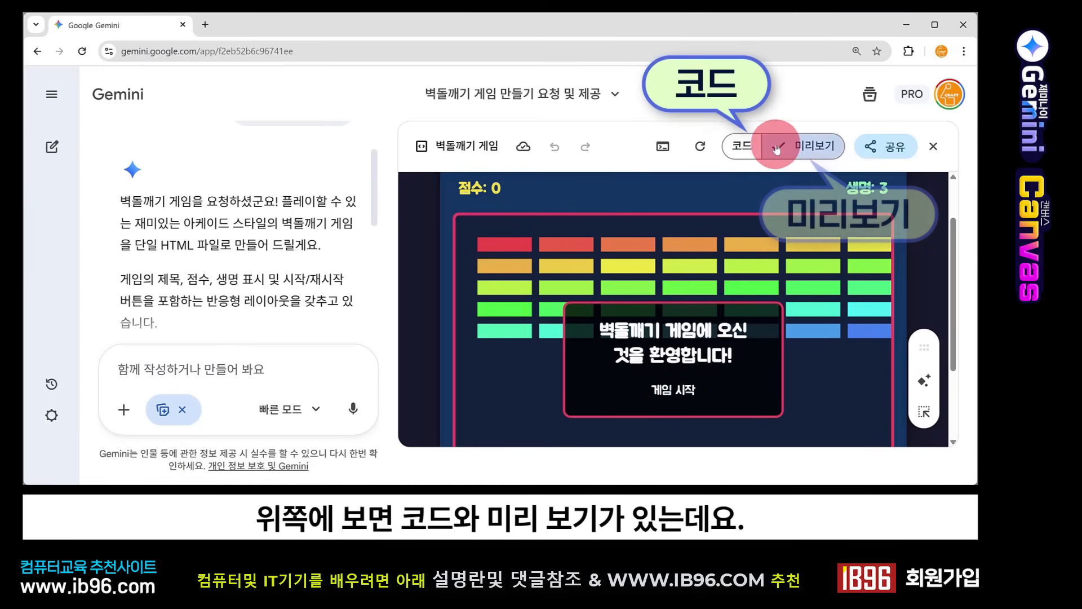
left_click(742, 148)
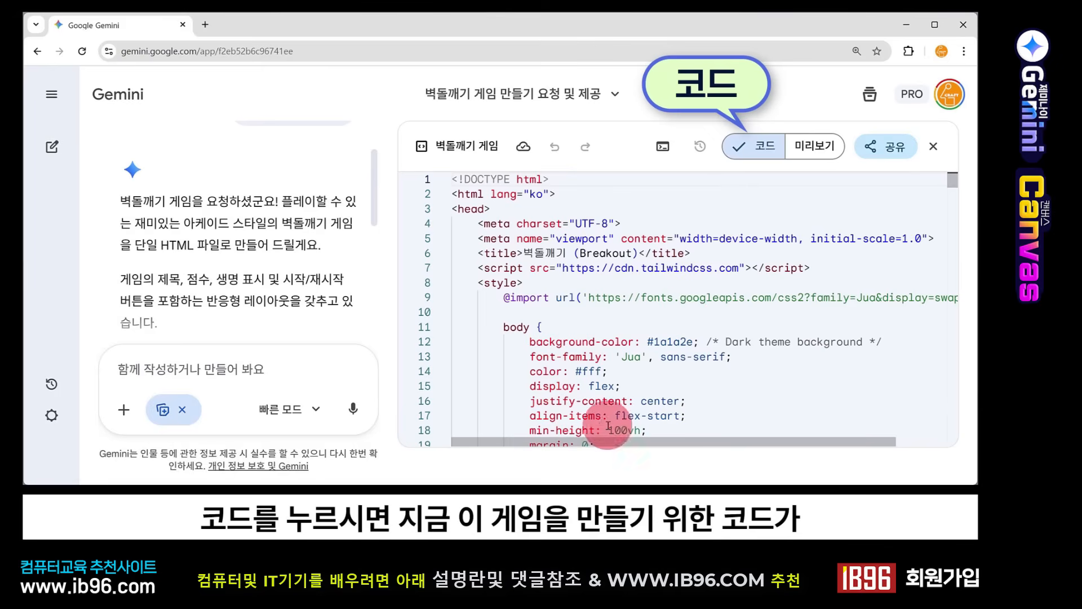
scroll(601, 345, "down", 7)
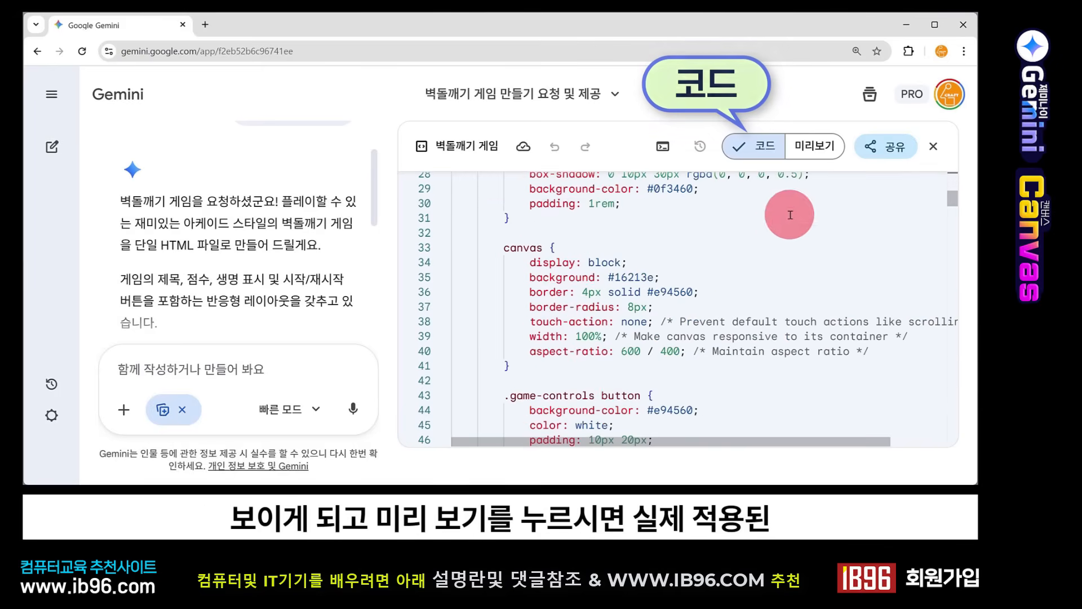
left_click(813, 146)
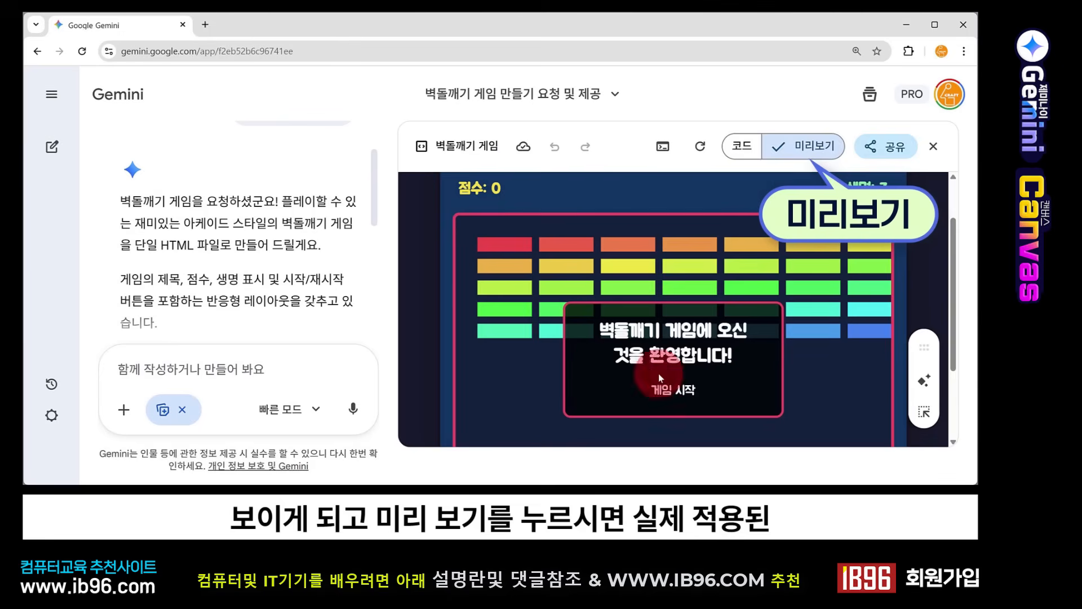
Step: Start the brick-breaker game in the preview and check its bricks, ball and paddle
scroll(673, 324, "down", 1)
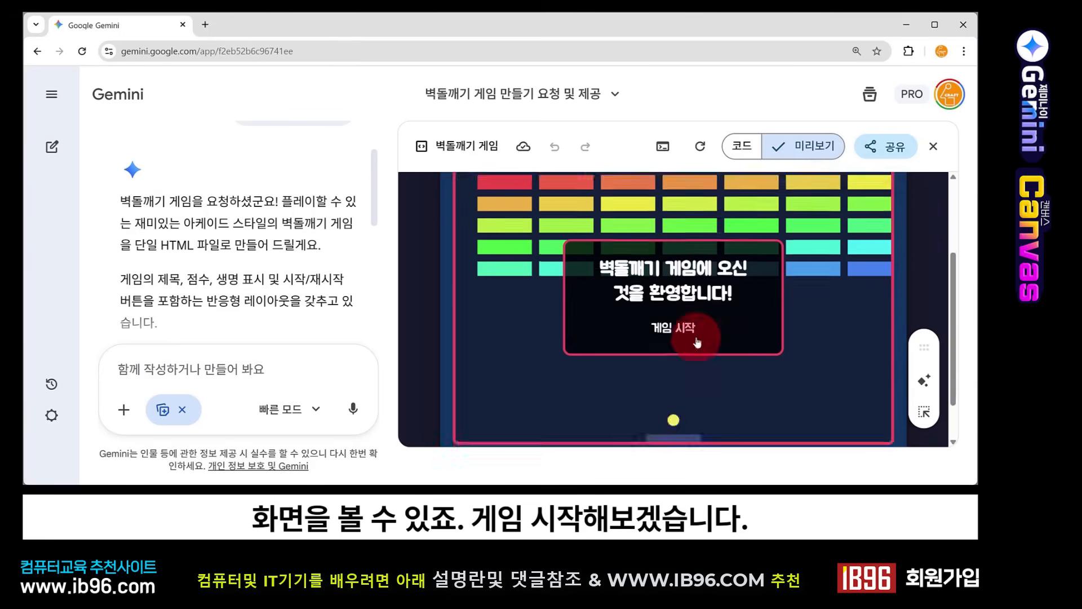
left_click(679, 332)
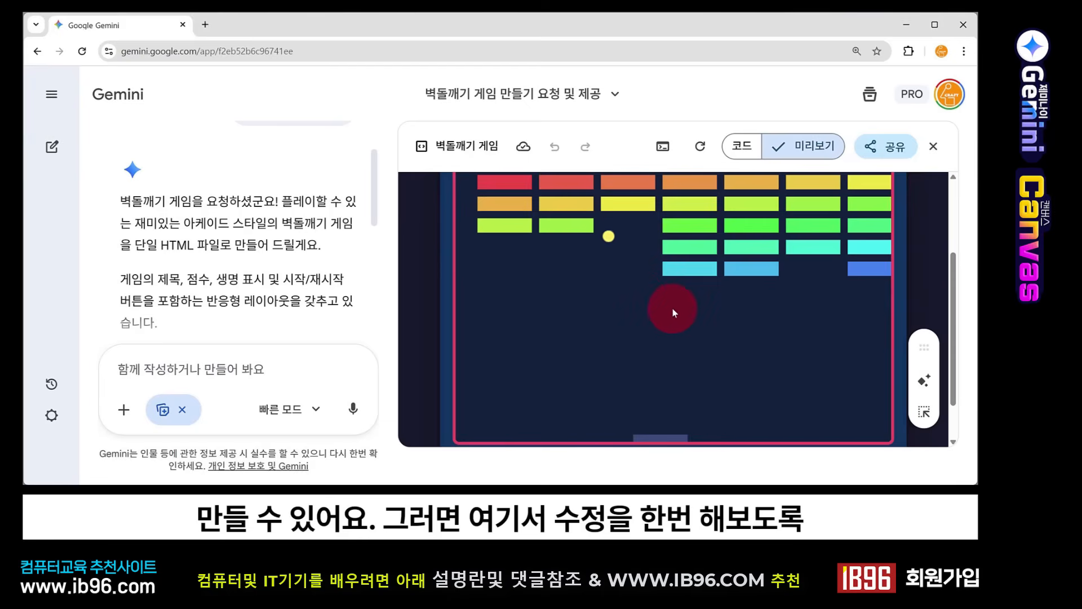
scroll(527, 259, "down", 2)
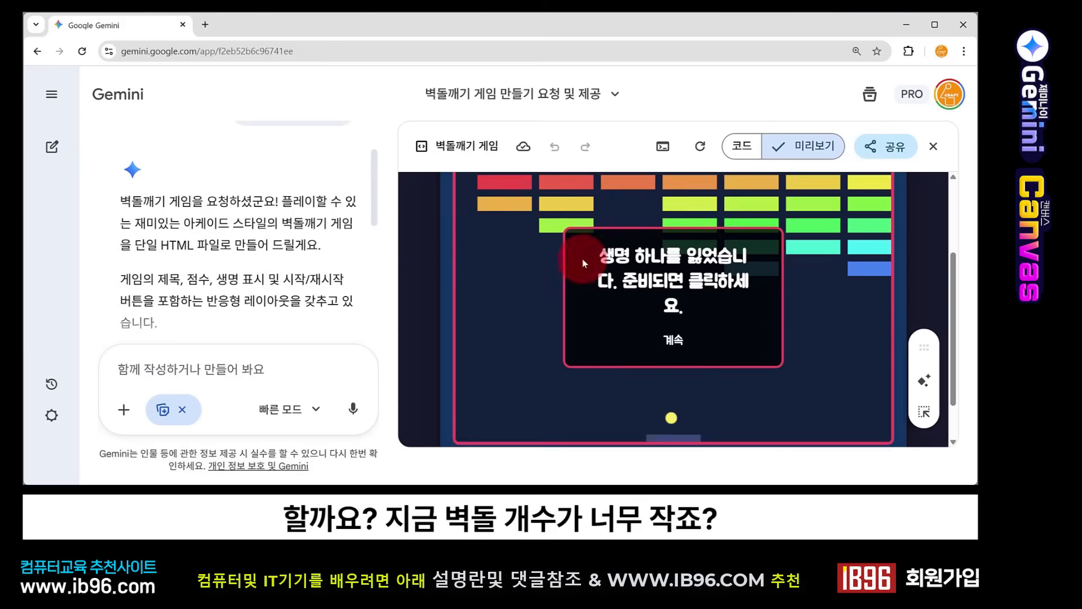
scroll(583, 258, "up", 1)
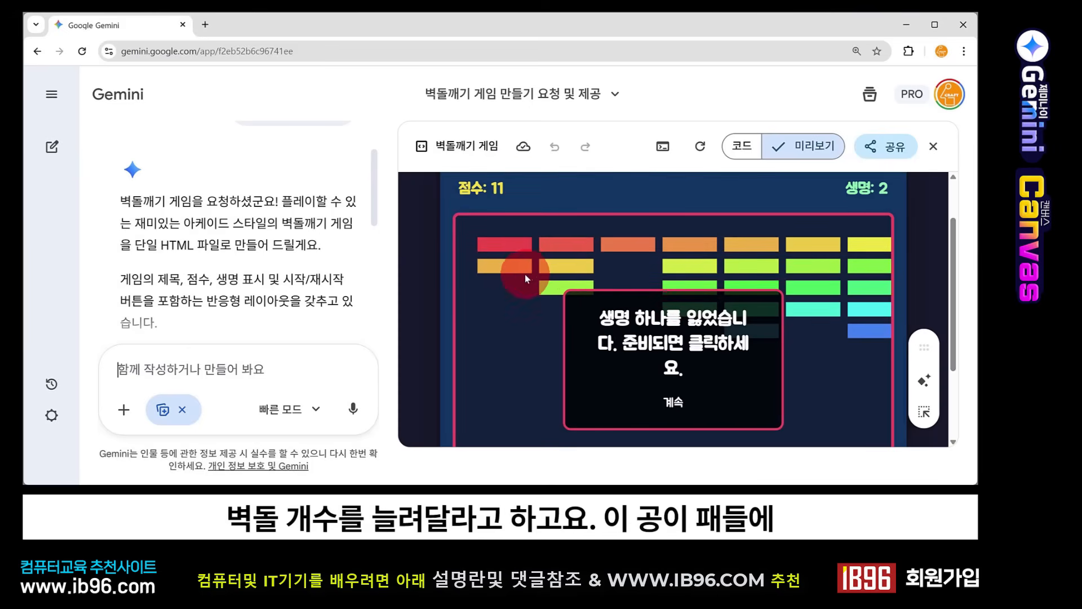
scroll(678, 362, "down", 2)
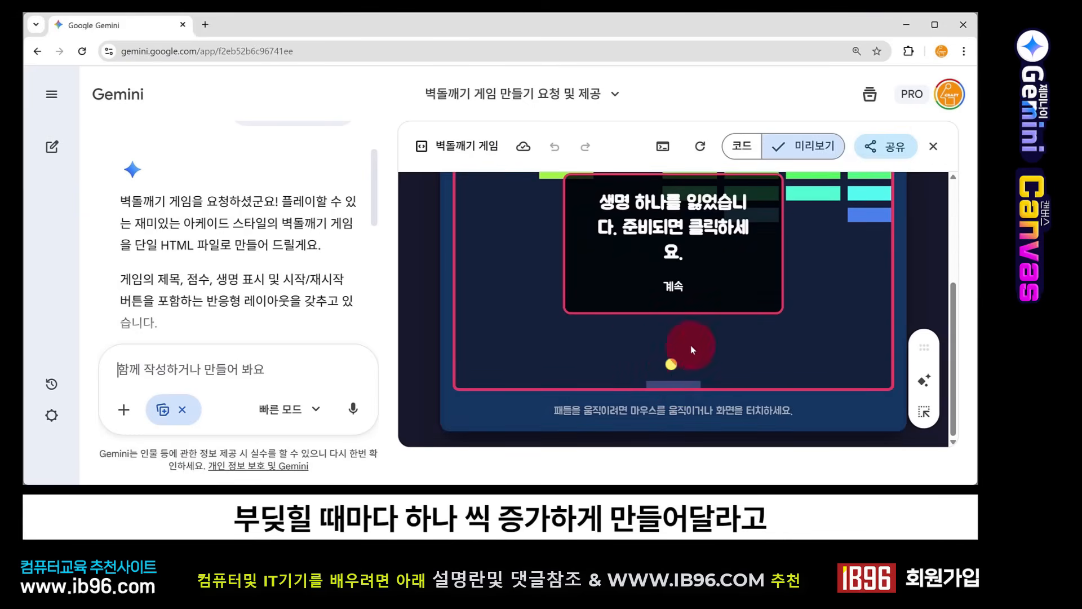
Step: Submit the follow-up prompt "벽돌의 크기를 줄이고 벽돌의 갯수를 늘려줘. 그리고 공이 패들에 부딪힐때마다 공이 하나씩 증가하게 수정줘"
left_click(293, 369)
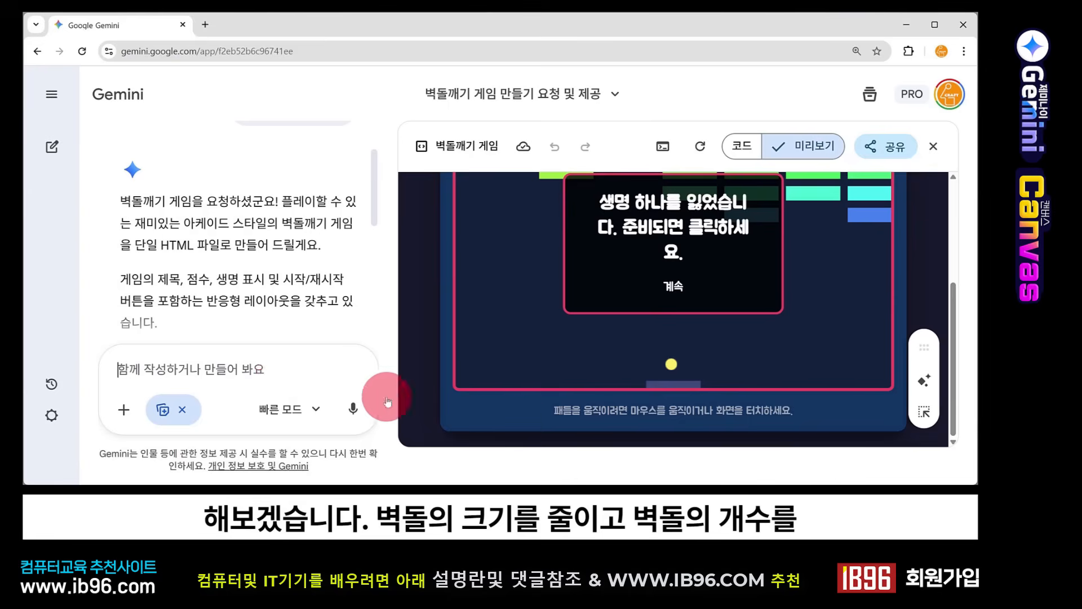
type("벽돌의 크기를 줄이고 벽돌의 갯수를 늘려줘. 그리고 공이 패들에 부딪힐때마다 공이 하나 씩 증가하게 수정줘")
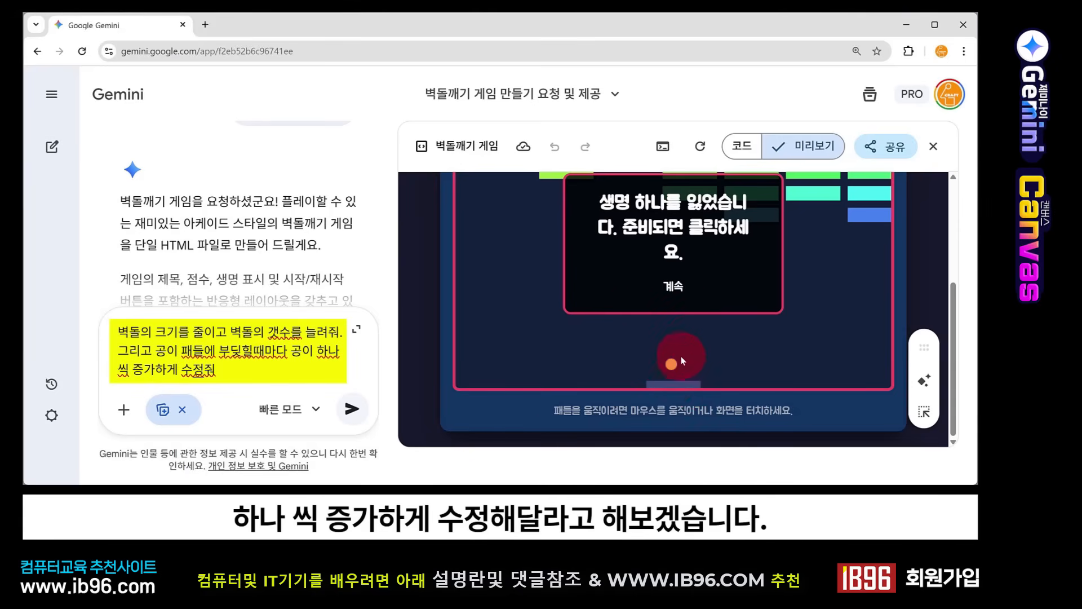
left_click(353, 410)
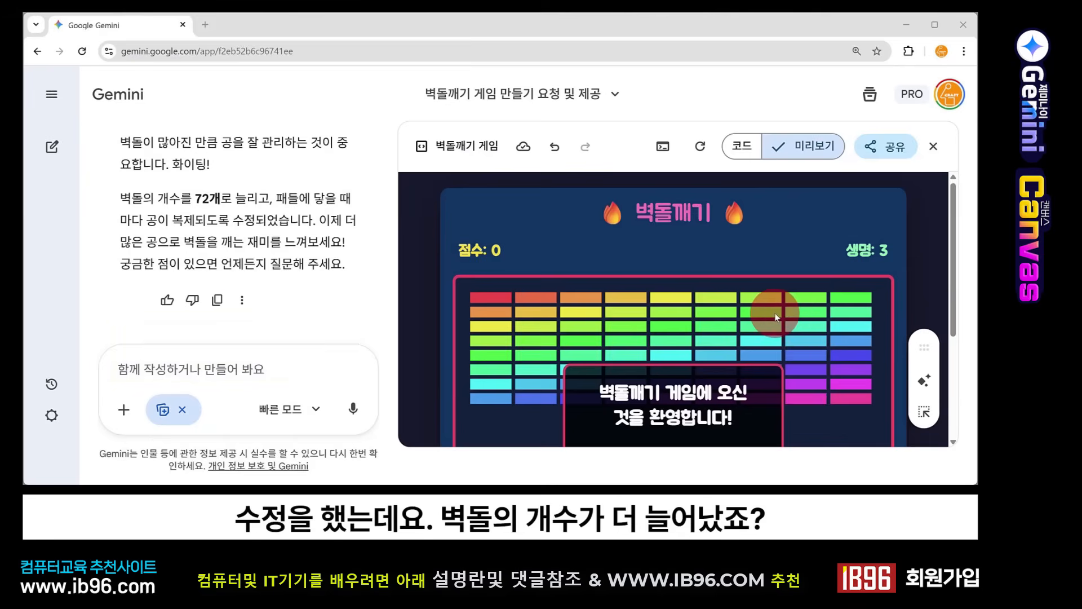
Step: Examine the revised game's brick layout, start the game and check how the balls multiply at the paddle
scroll(776, 317, "down", 2)
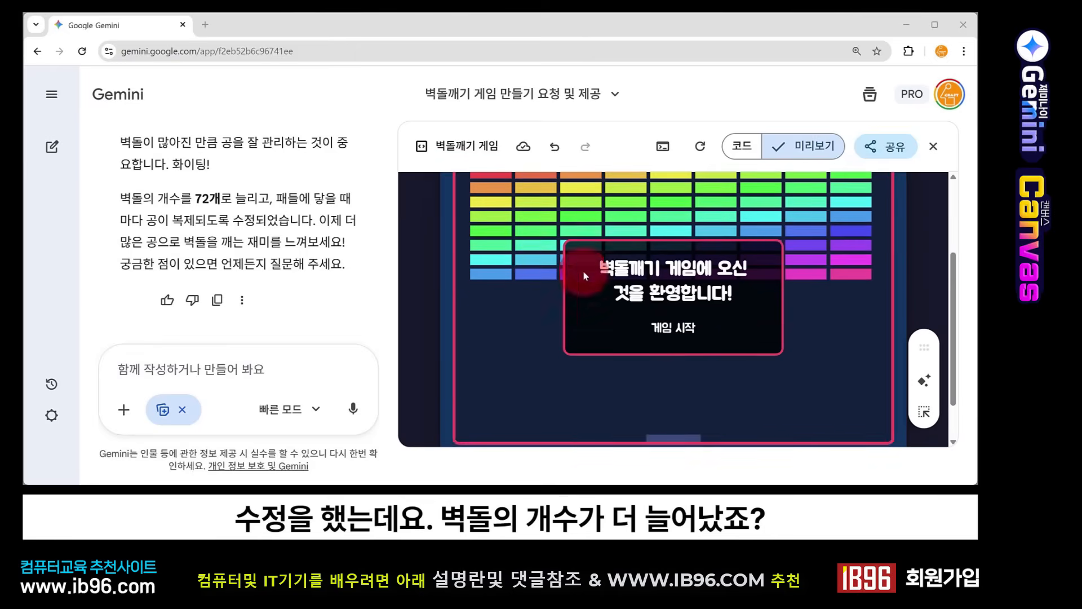
scroll(524, 248, "up", 2)
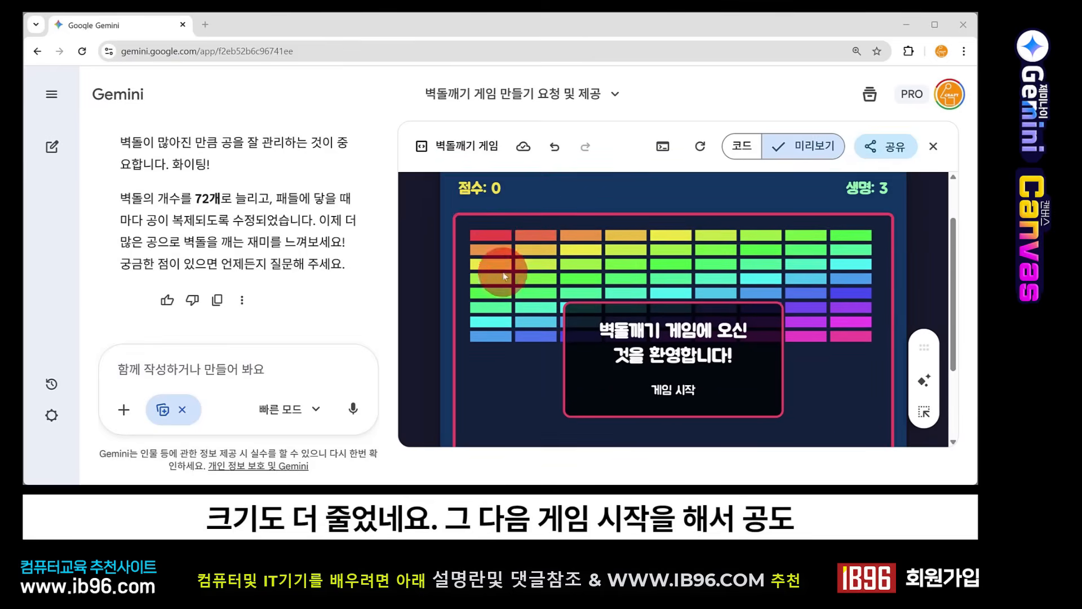
scroll(604, 349, "down", 1)
scroll(604, 350, "down", 2)
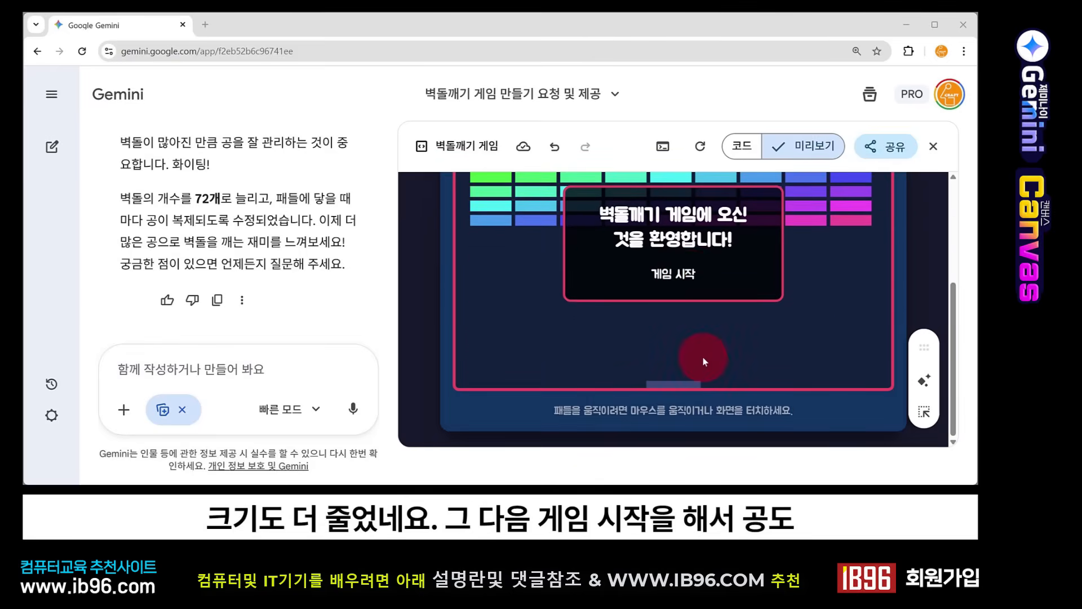
left_click(678, 277)
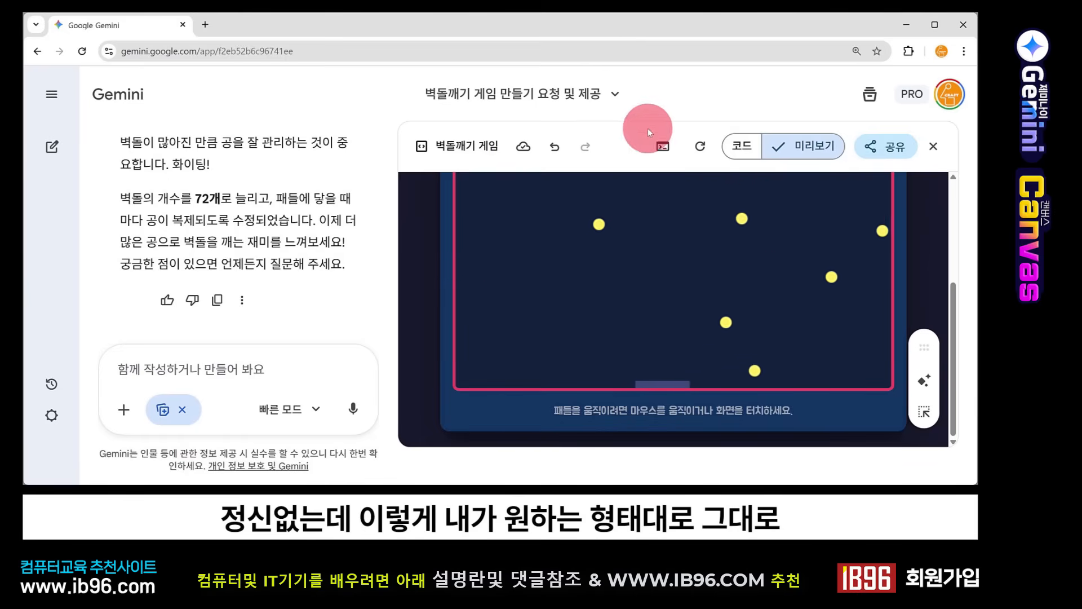
scroll(801, 219, "up", 2)
scroll(800, 219, "down", 1)
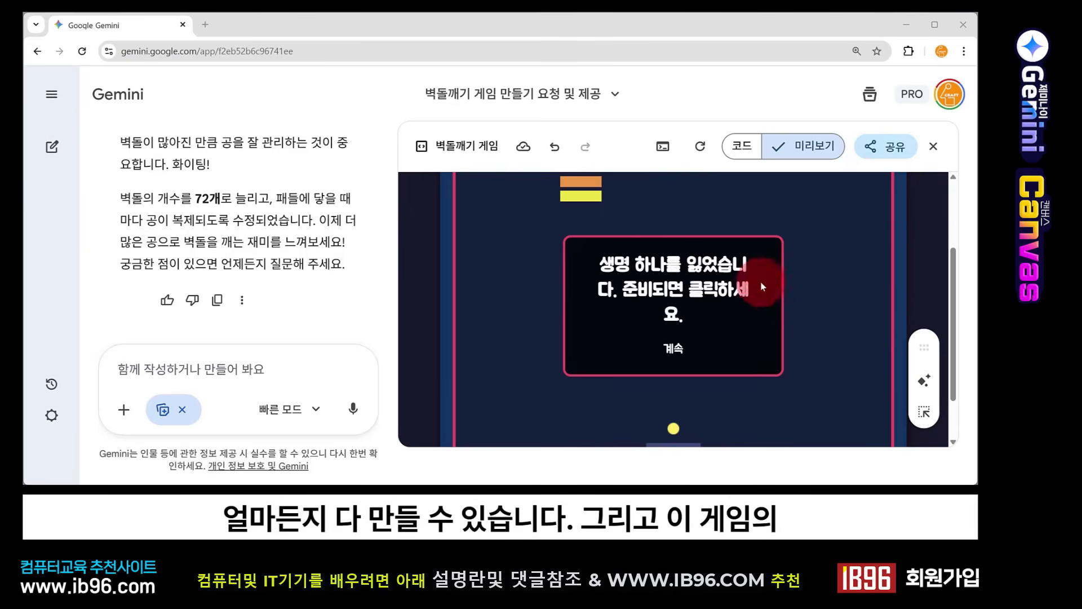
scroll(767, 282, "up", 2)
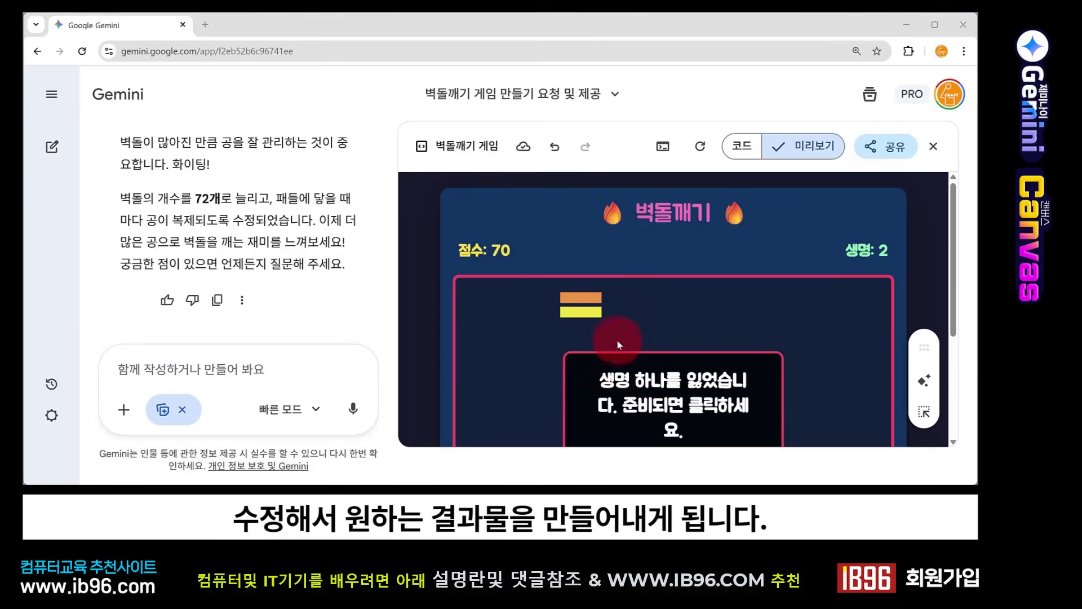
scroll(797, 279, "down", 2)
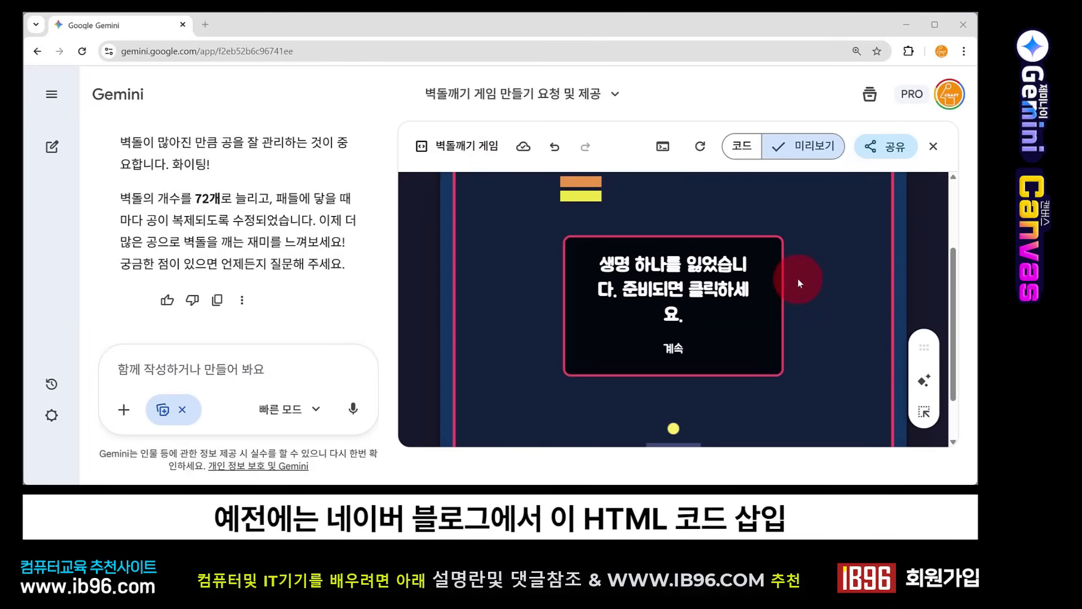
scroll(681, 307, "up", 2)
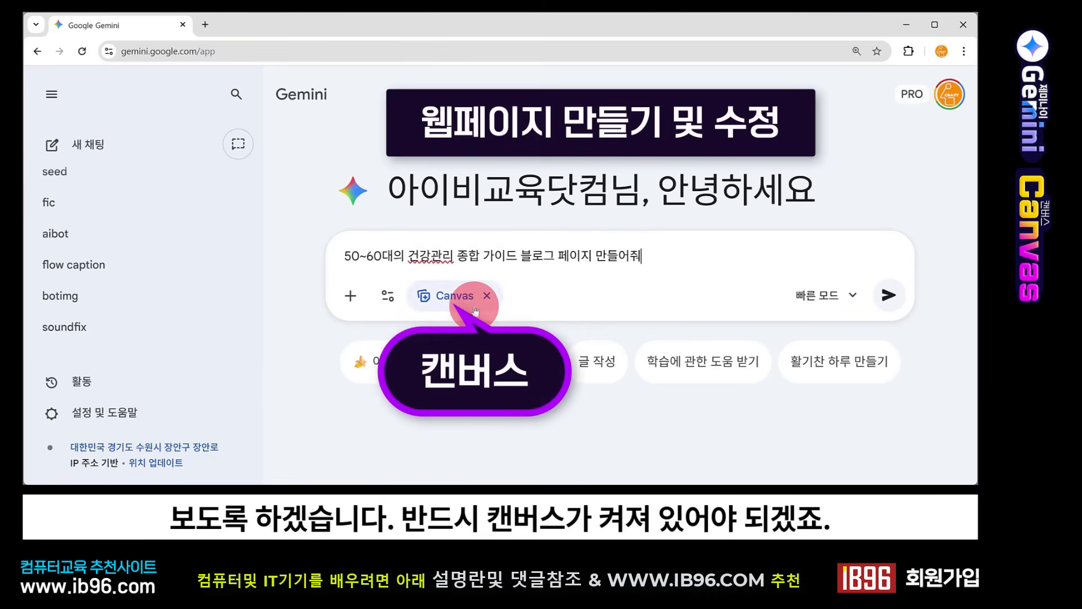
Step: With Canvas on in a new chat, submit the prompt "50~60대의 건강관리 종합 가이드 블로그 페이지 만들어줘"
left_click(354, 264)
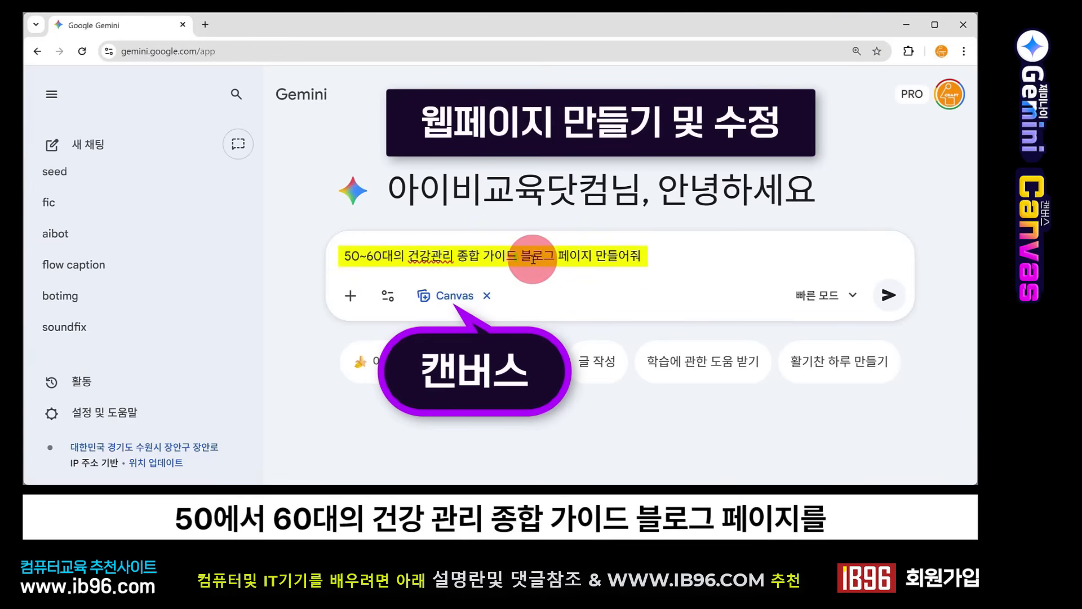
left_click(886, 304)
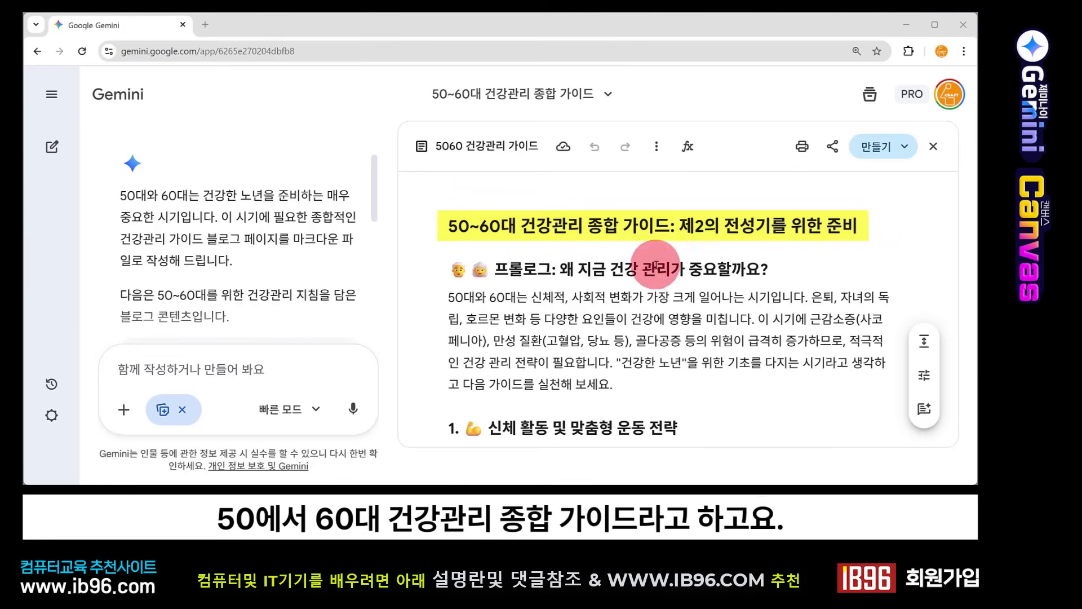
Step: Read through the generated health guide from the prologue to the closing summary and return to its beginning
scroll(626, 262, "down", 1)
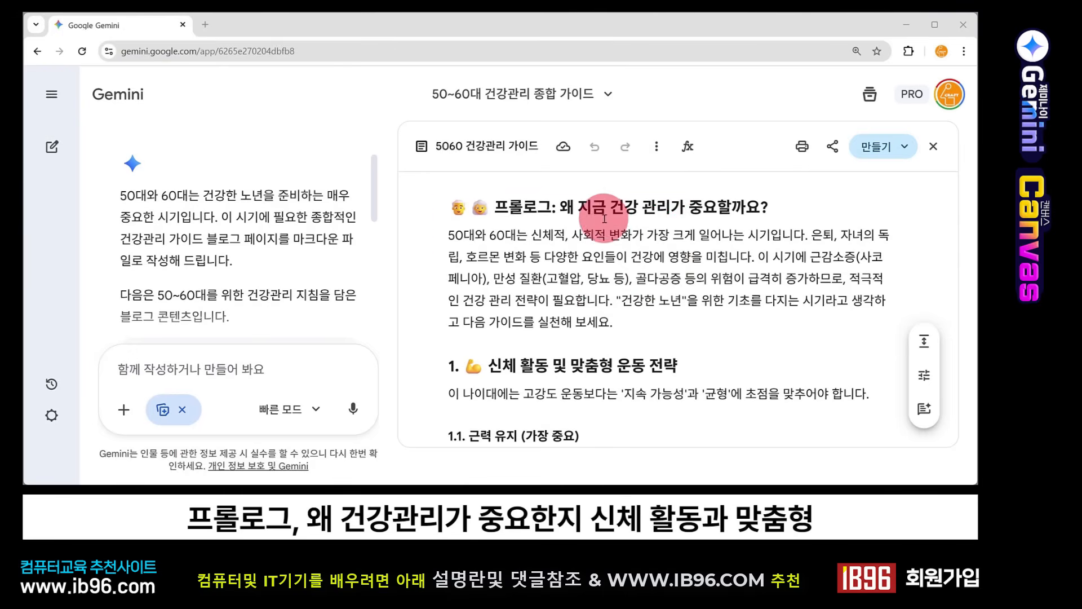
scroll(645, 260, "down", 1)
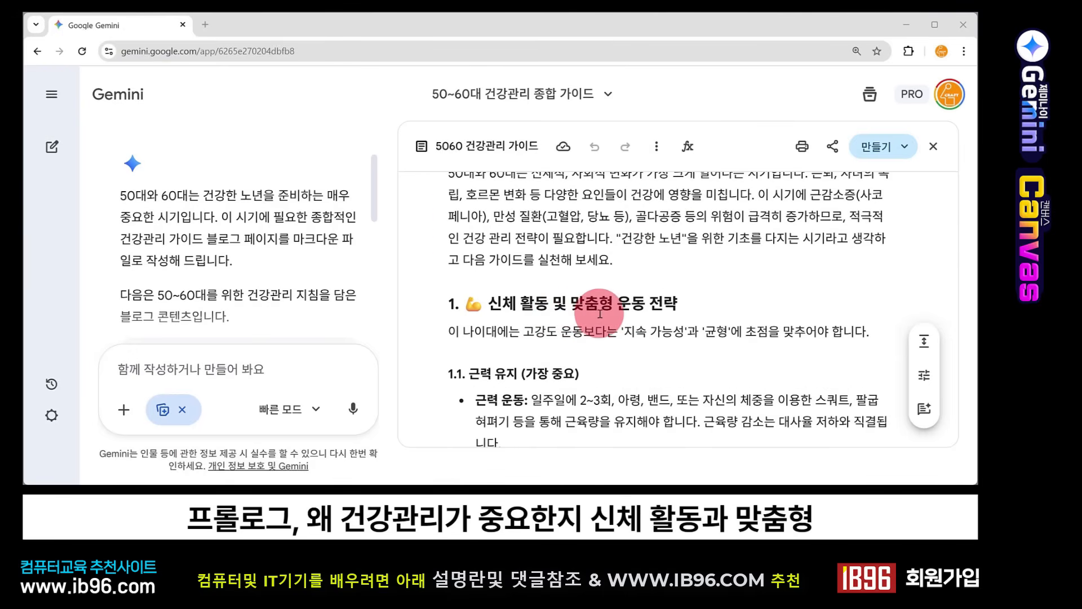
scroll(657, 337, "down", 1)
scroll(657, 337, "down", 3)
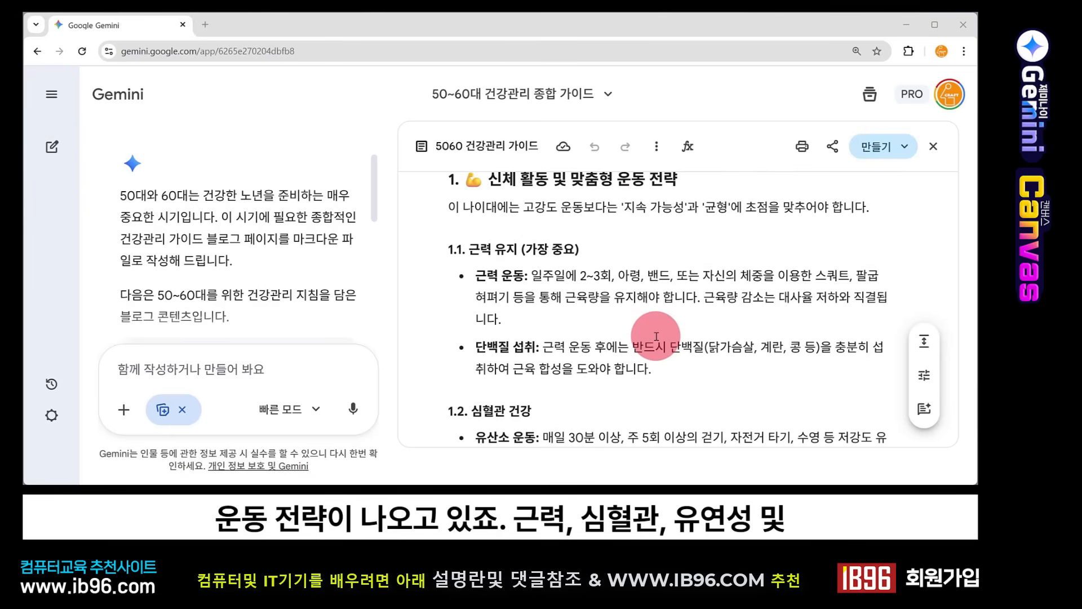
scroll(653, 334, "down", 2)
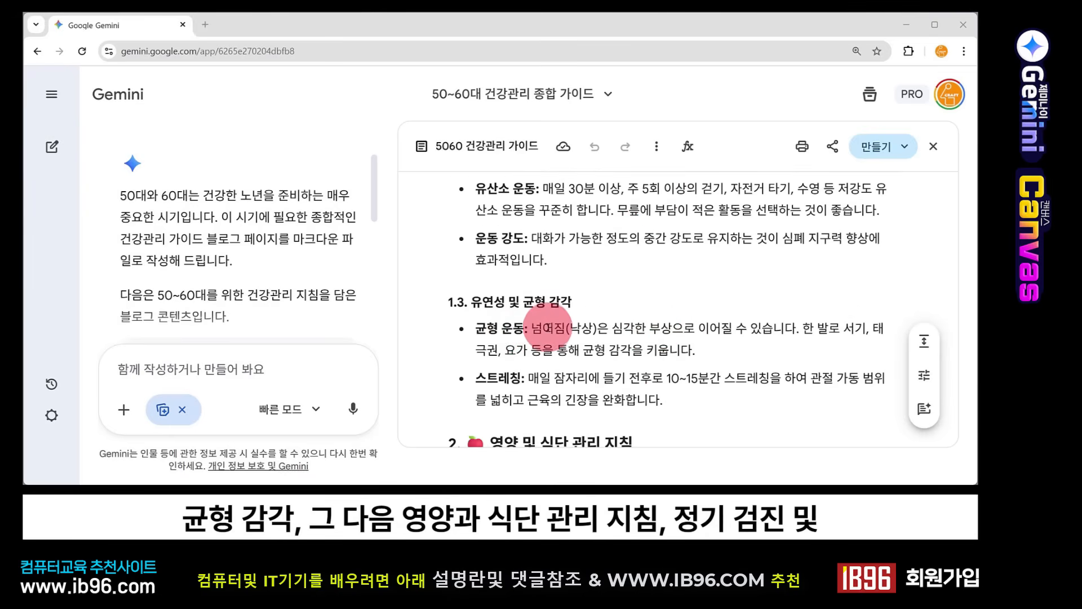
scroll(558, 327, "down", 2)
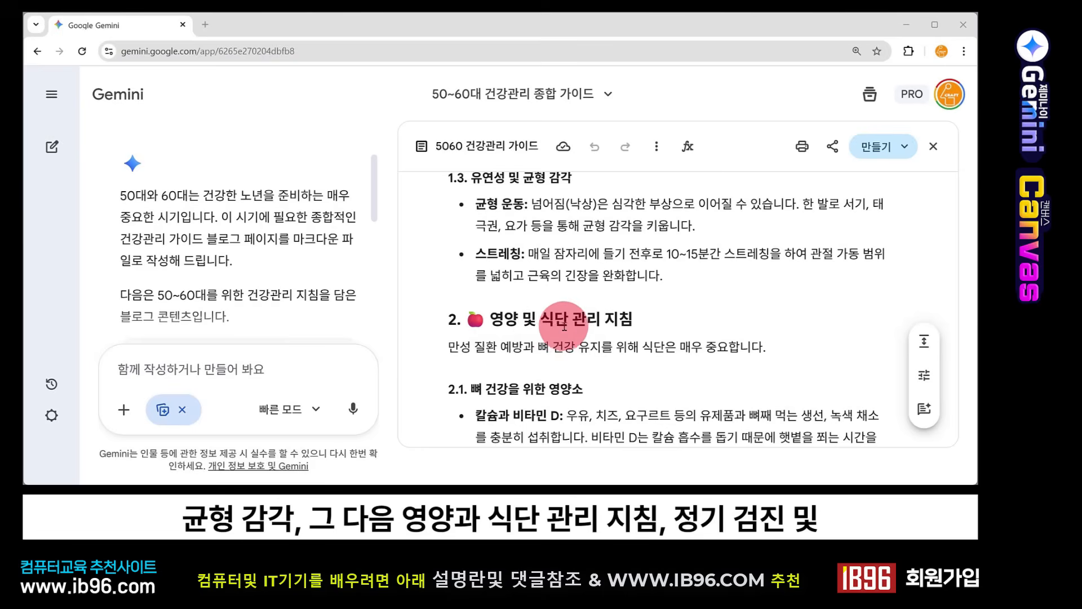
scroll(564, 326, "down", 4)
scroll(588, 327, "down", 4)
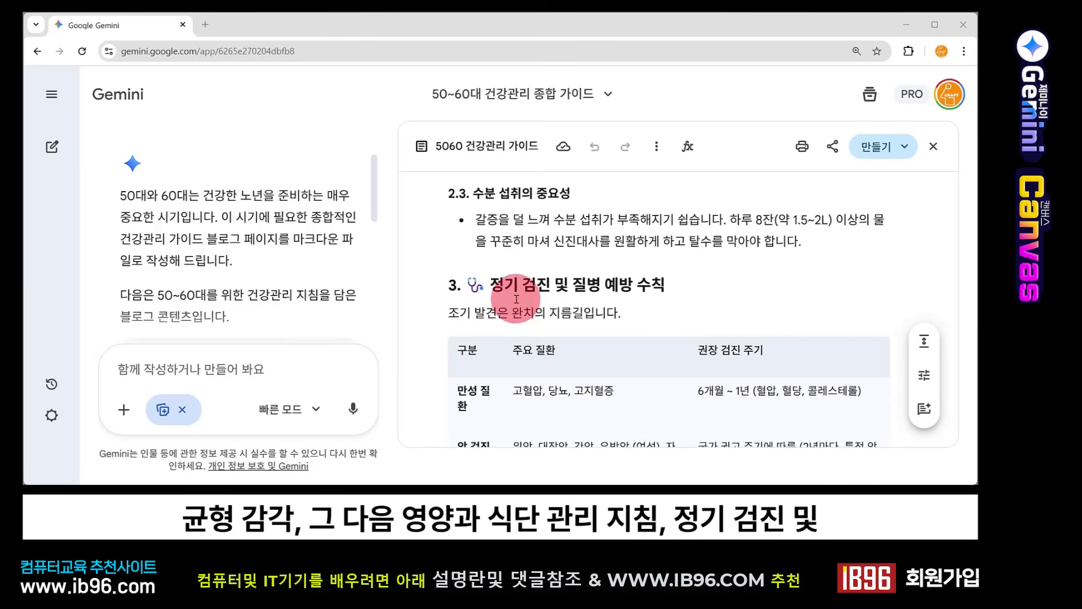
scroll(620, 314, "down", 6)
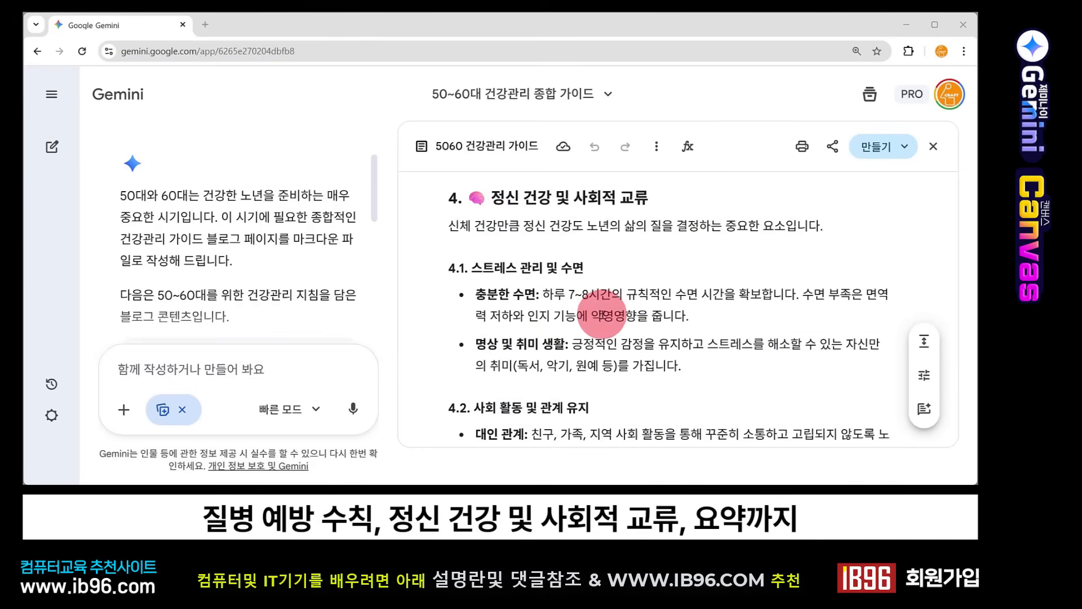
scroll(600, 315, "down", 4)
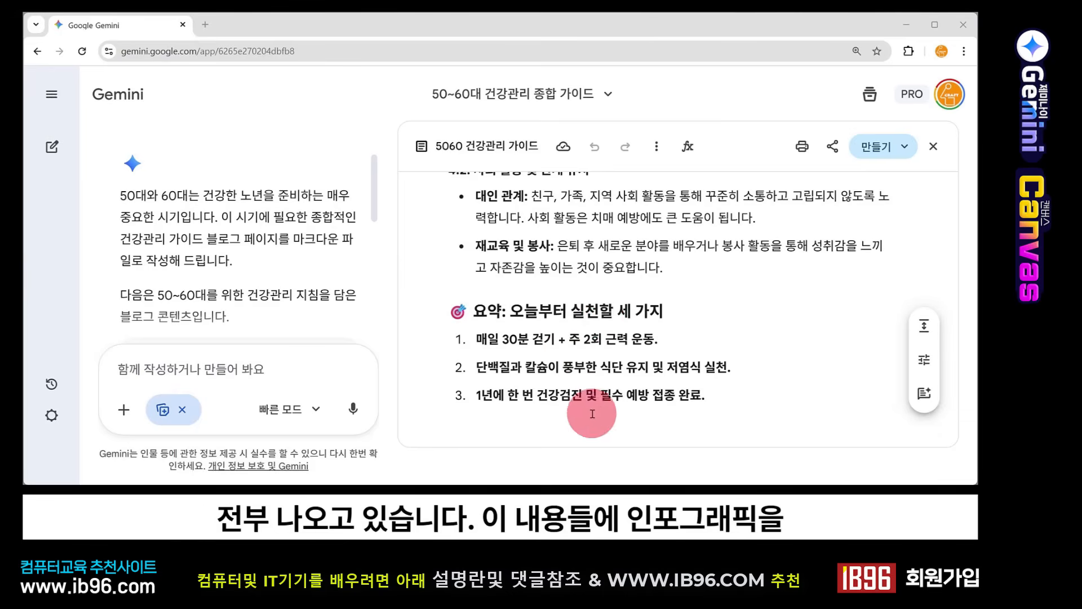
scroll(567, 338, "up", 20)
scroll(567, 333, "up", 8)
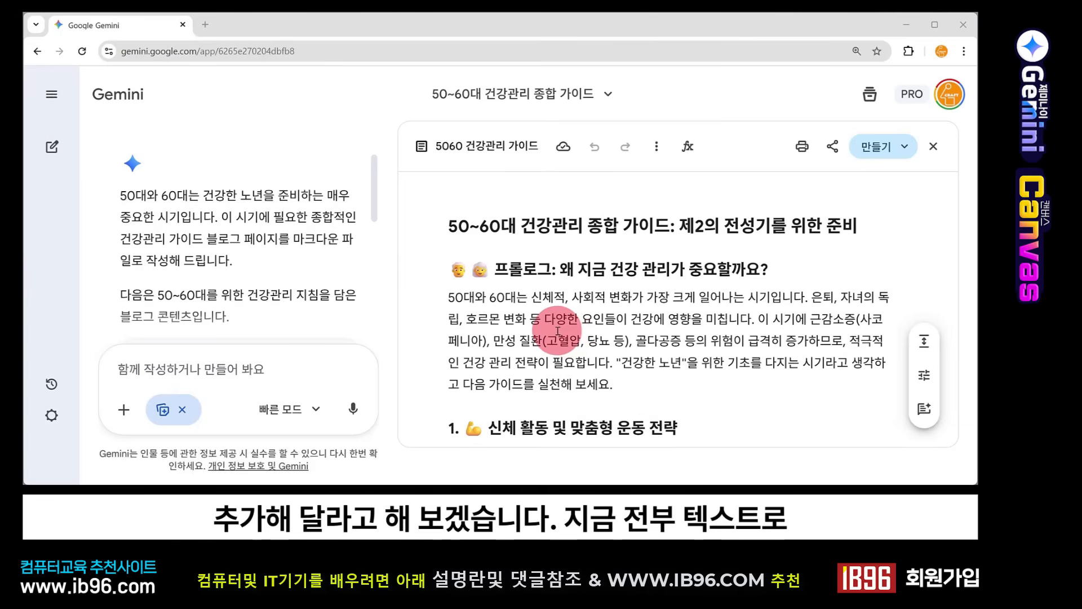
Step: Submit the follow-up prompt "인포그래픽을 추가해서 한눈에 들어오게 만들어줘" for the health guide
left_click(230, 370)
type("인포그래픽을 추가해서 한눈에 들어오게 만들어줘")
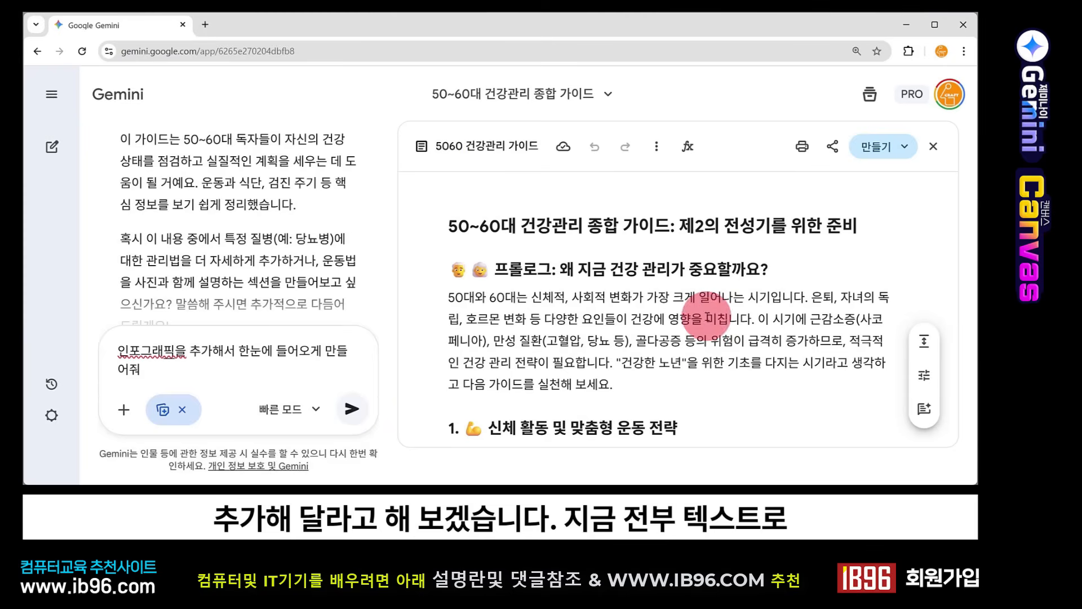
scroll(705, 338, "down", 8)
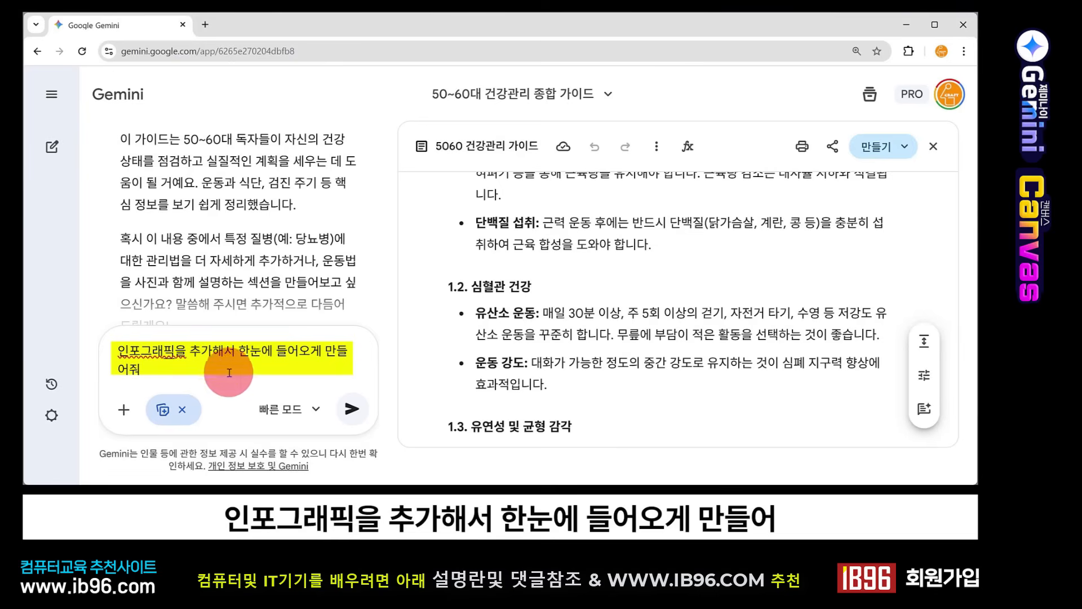
left_click(351, 409)
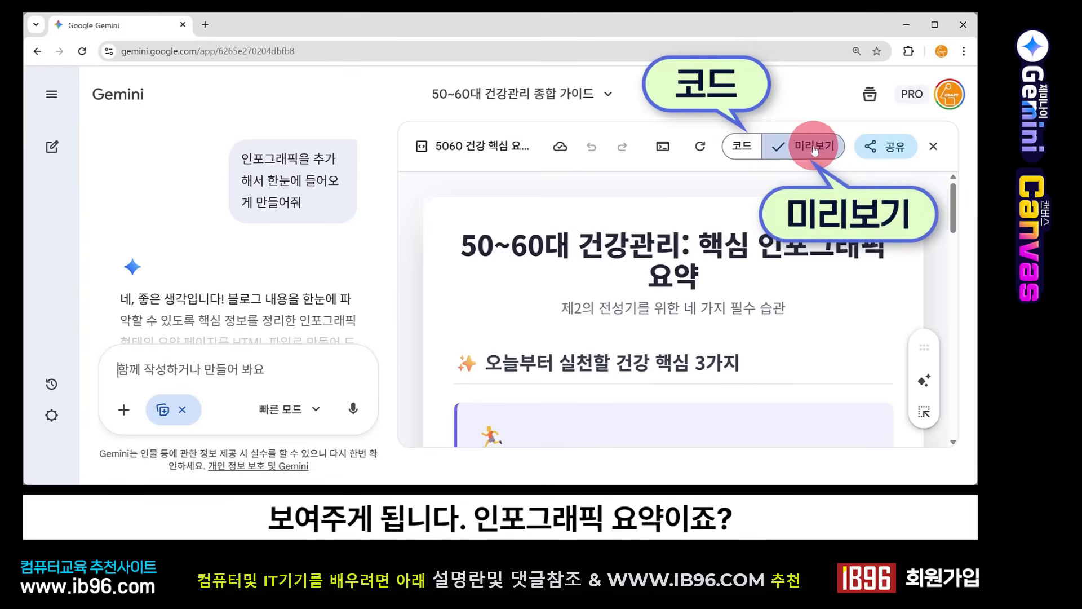
Step: Look through the generated infographic page from the three key health habits to the four pillars and closing line, and return toward its beginning
scroll(742, 320, "down", 4)
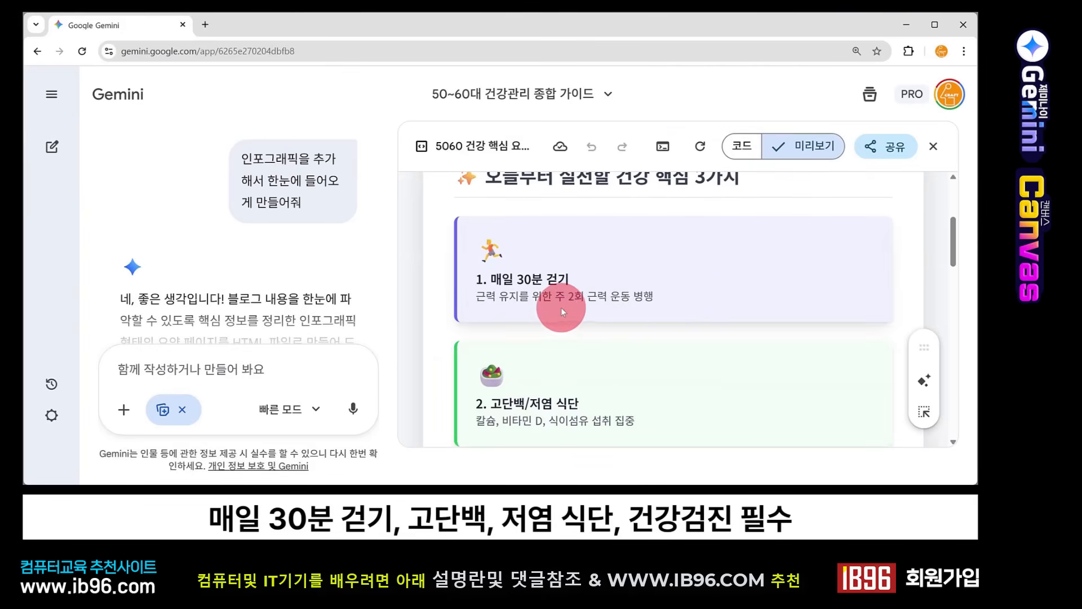
scroll(560, 310, "down", 2)
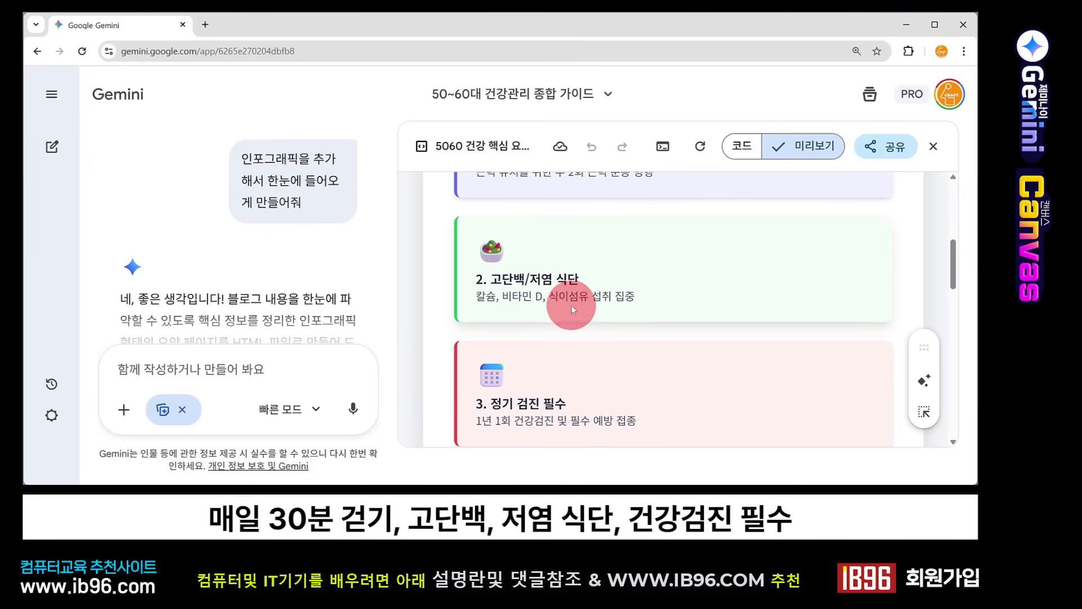
scroll(570, 306, "down", 2)
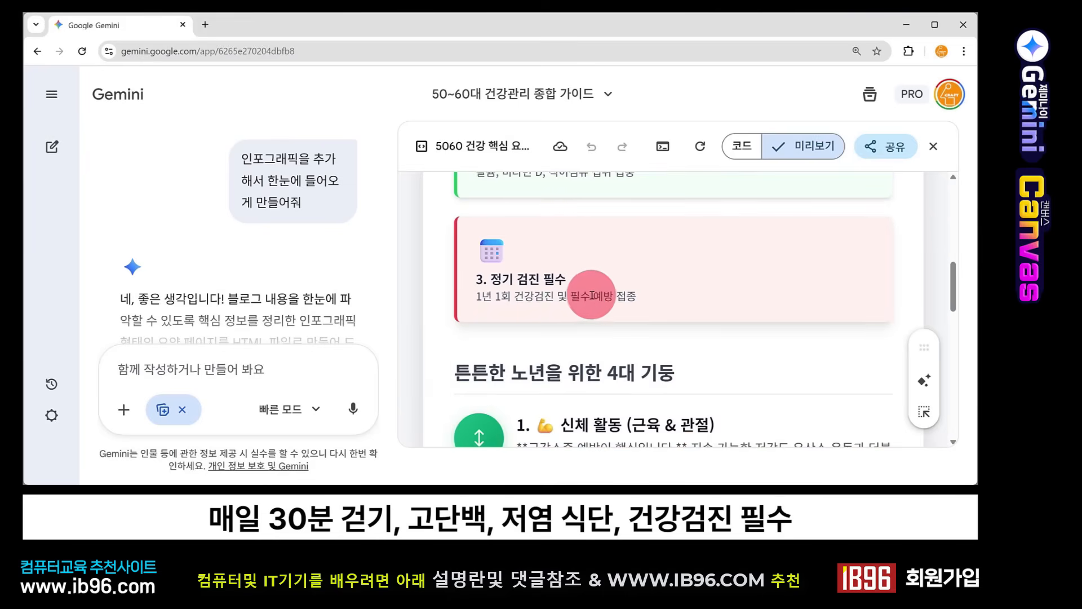
scroll(569, 298, "up", 4)
scroll(577, 276, "down", 8)
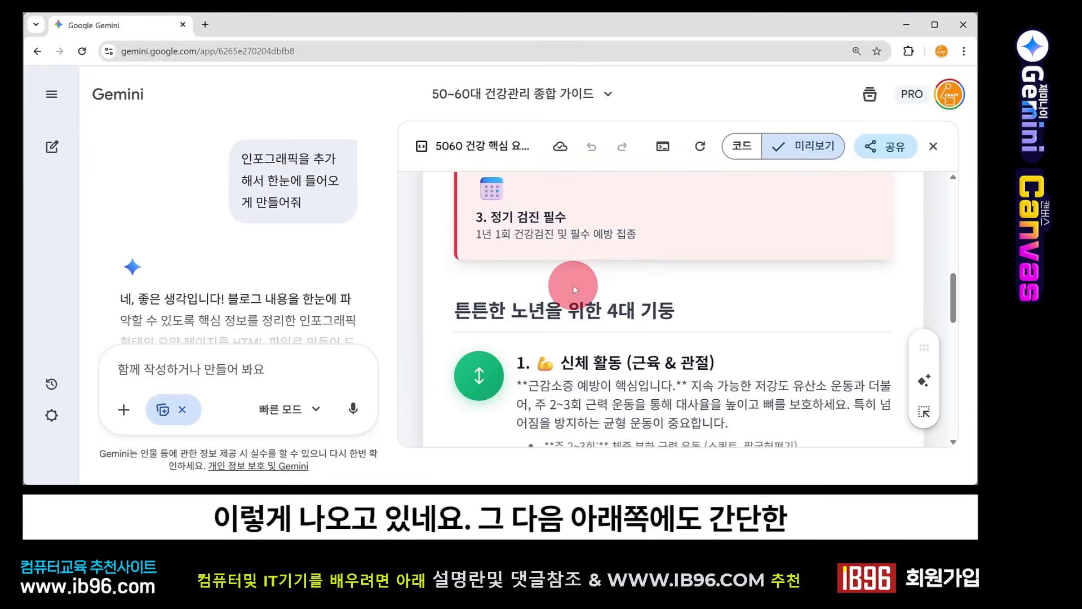
scroll(573, 286, "down", 1)
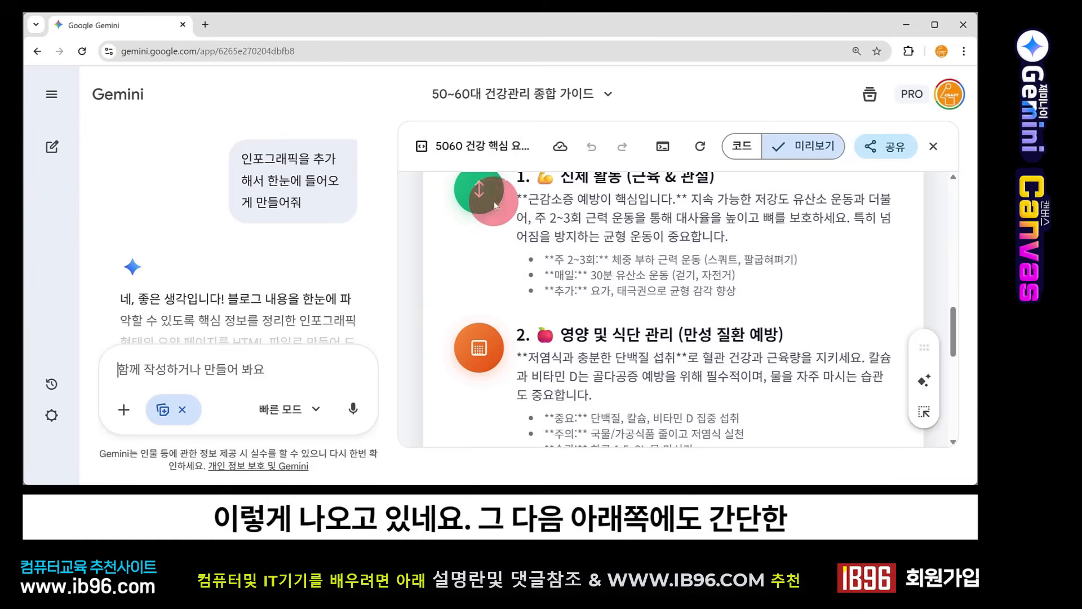
scroll(518, 394, "down", 3)
scroll(519, 389, "down", 3)
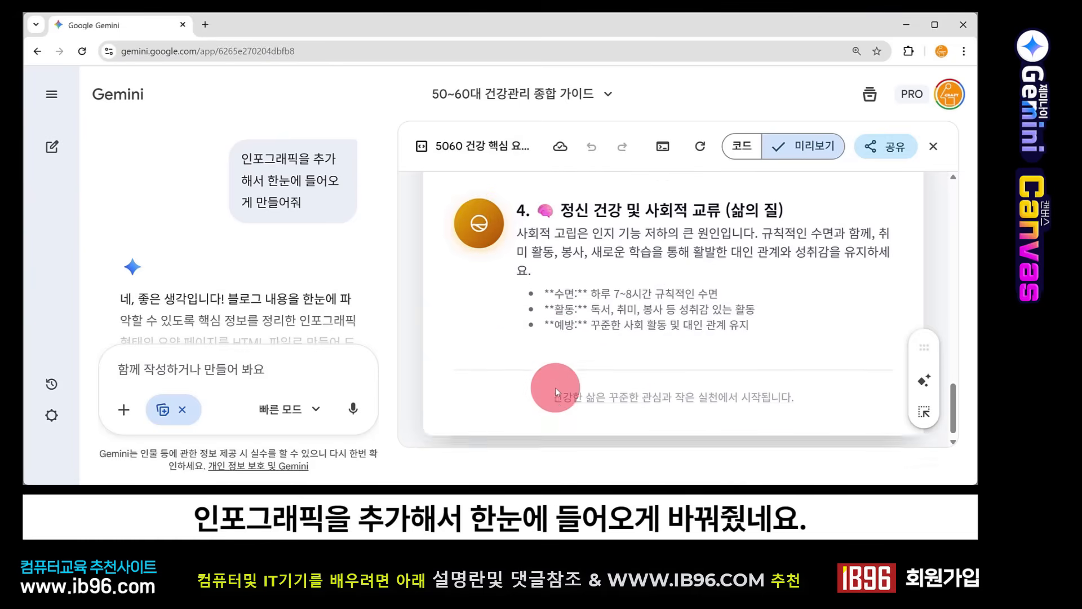
scroll(555, 387, "up", 5)
scroll(556, 387, "up", 4)
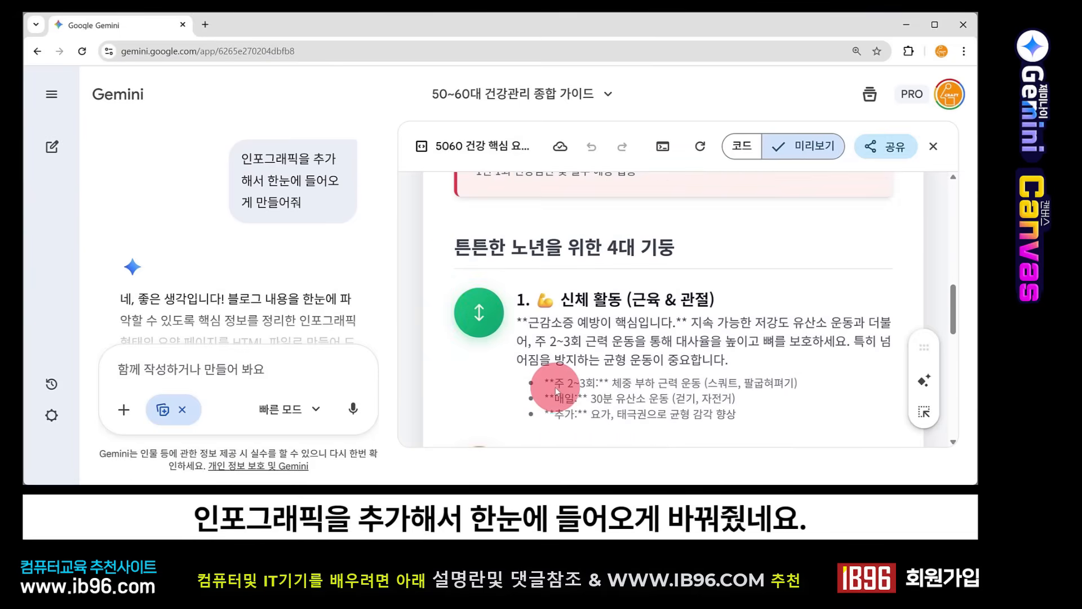
scroll(593, 325, "up", 3)
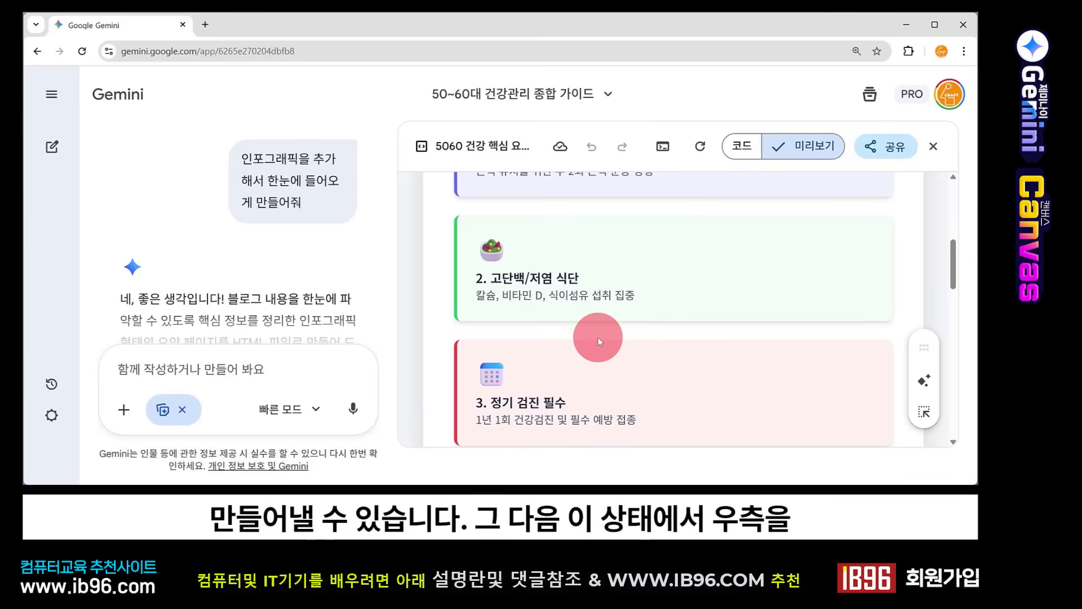
scroll(586, 369, "up", 2)
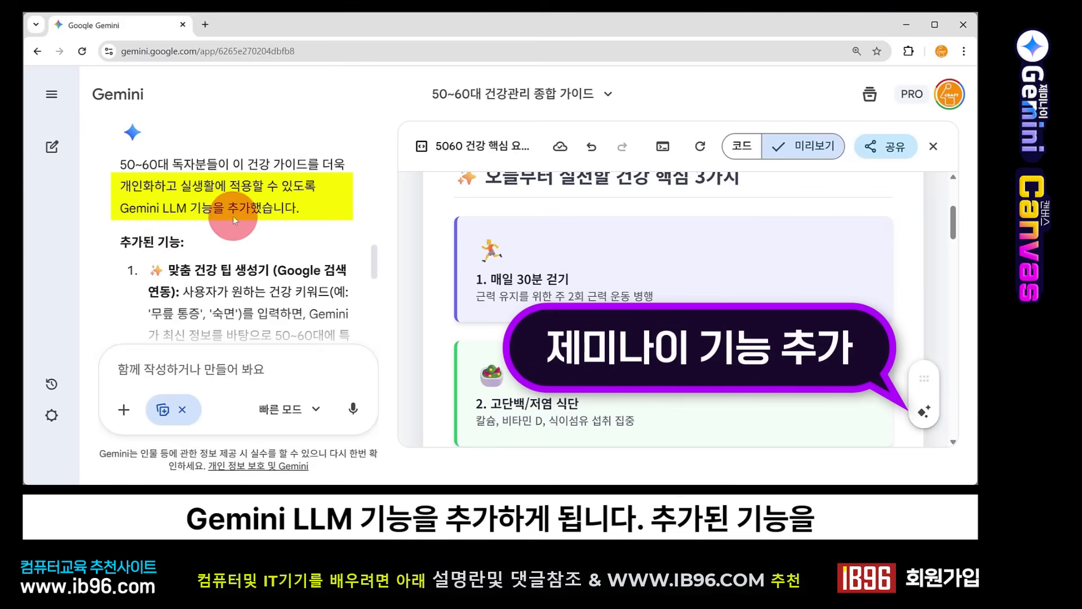
Step: Read the description of the added Gemini features and examine the custom health tip generator section in the page preview
scroll(254, 226, "down", 2)
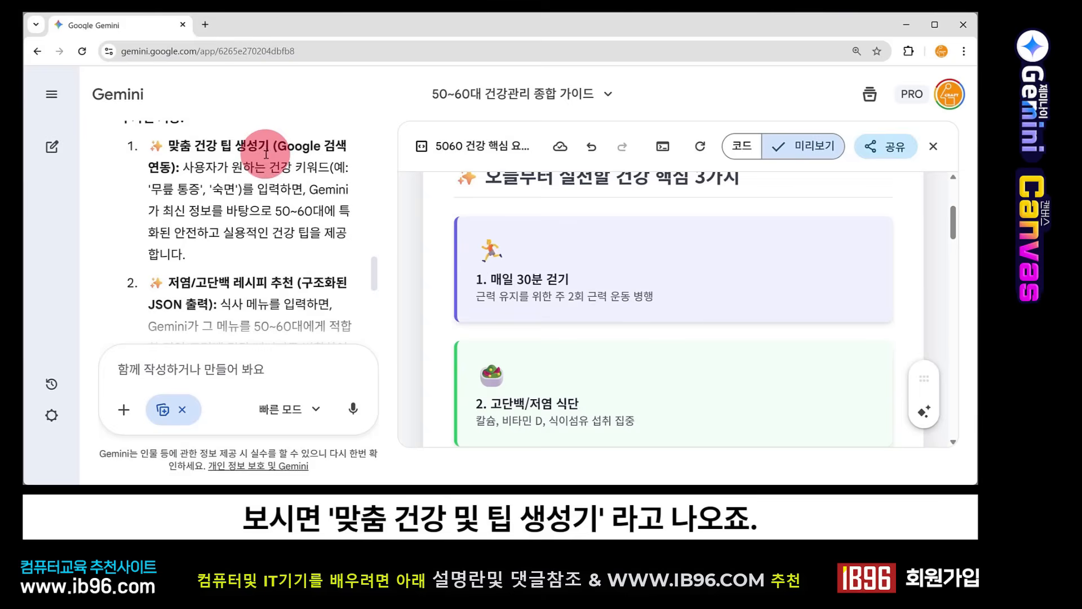
scroll(587, 307, "down", 1)
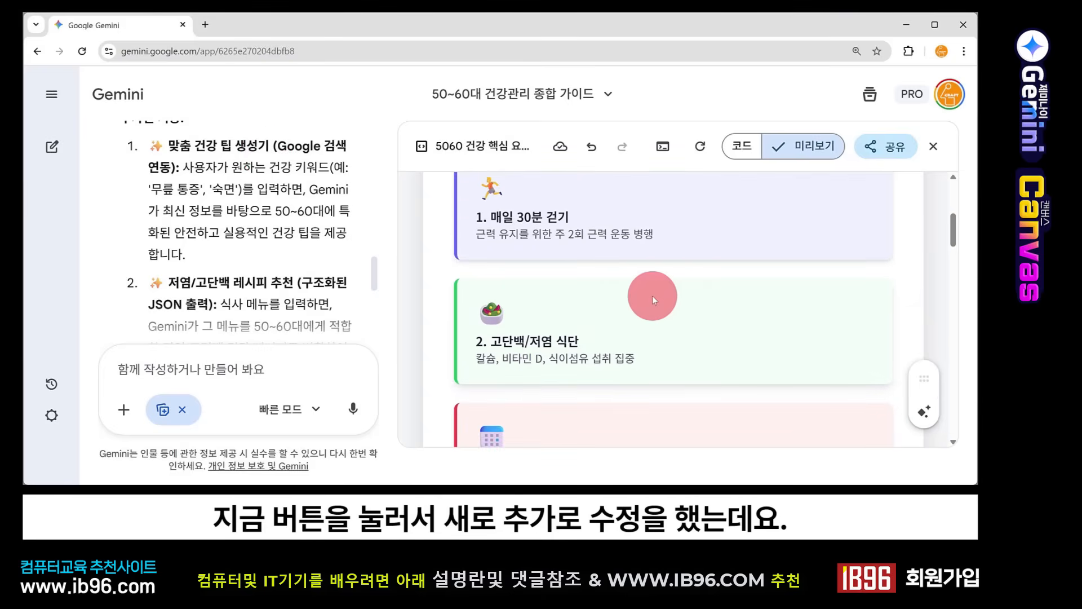
scroll(636, 296, "down", 6)
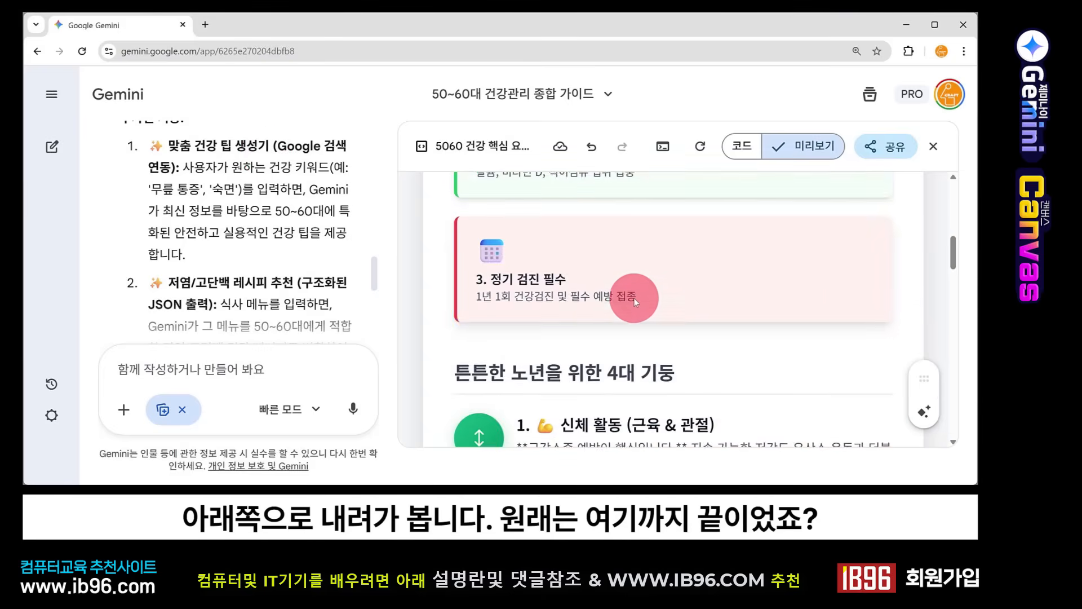
scroll(636, 303, "down", 6)
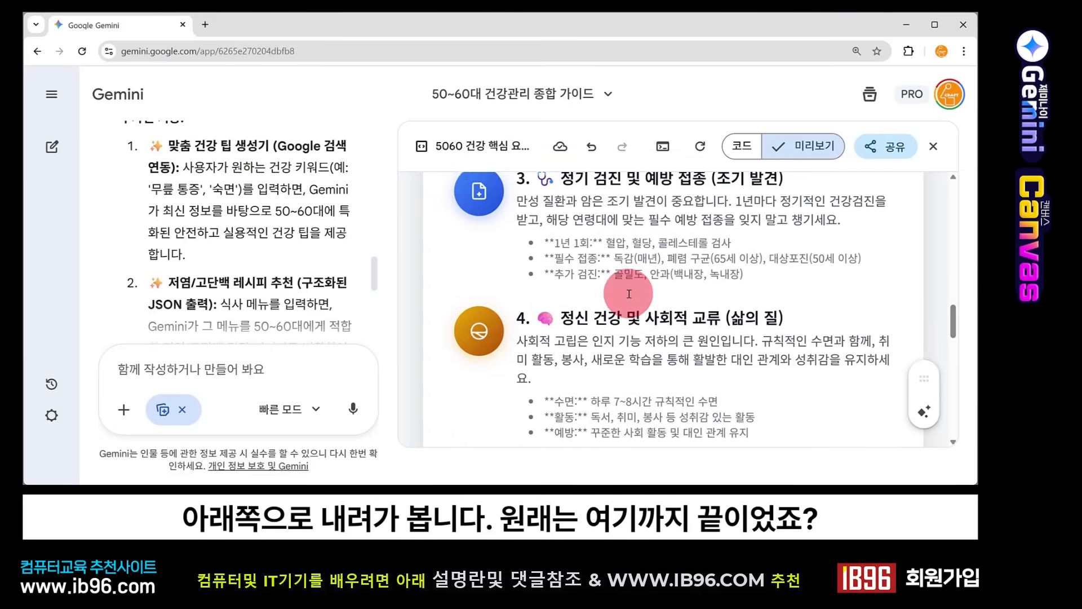
scroll(598, 360, "down", 4)
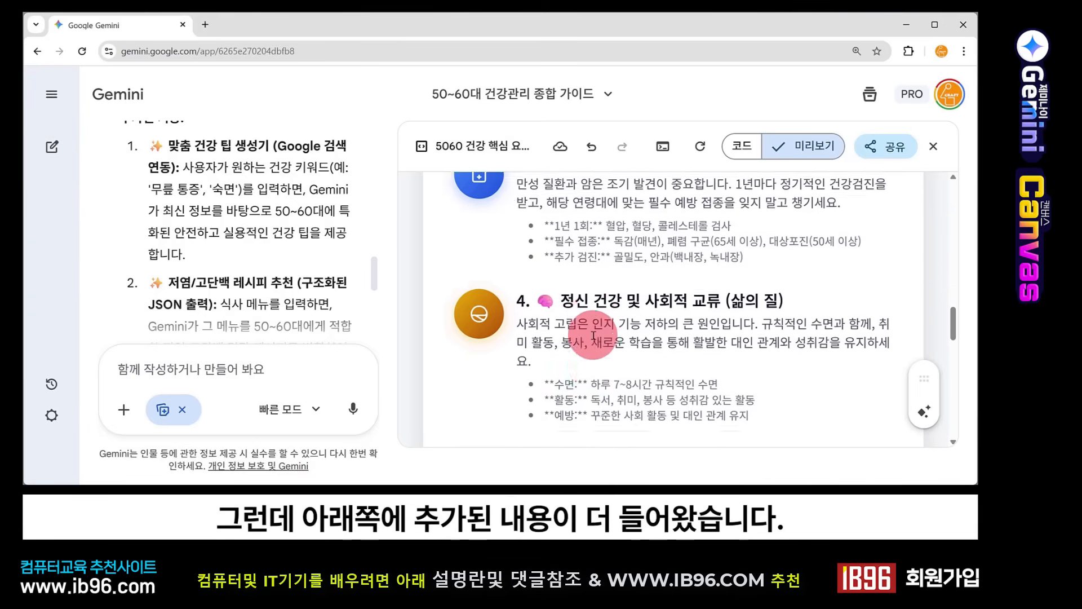
scroll(591, 338, "down", 1)
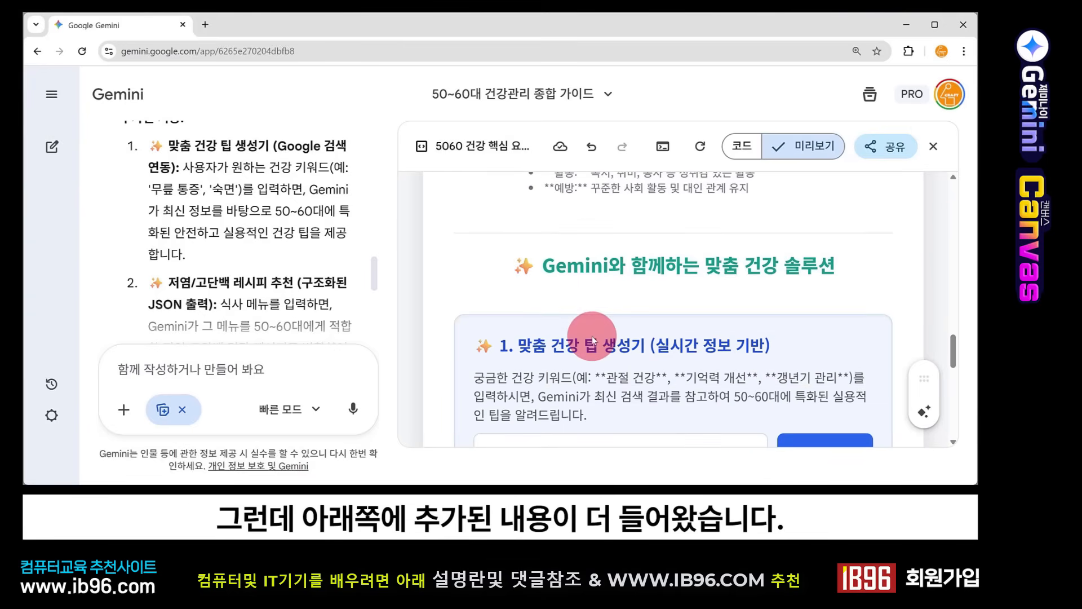
scroll(592, 340, "down", 2)
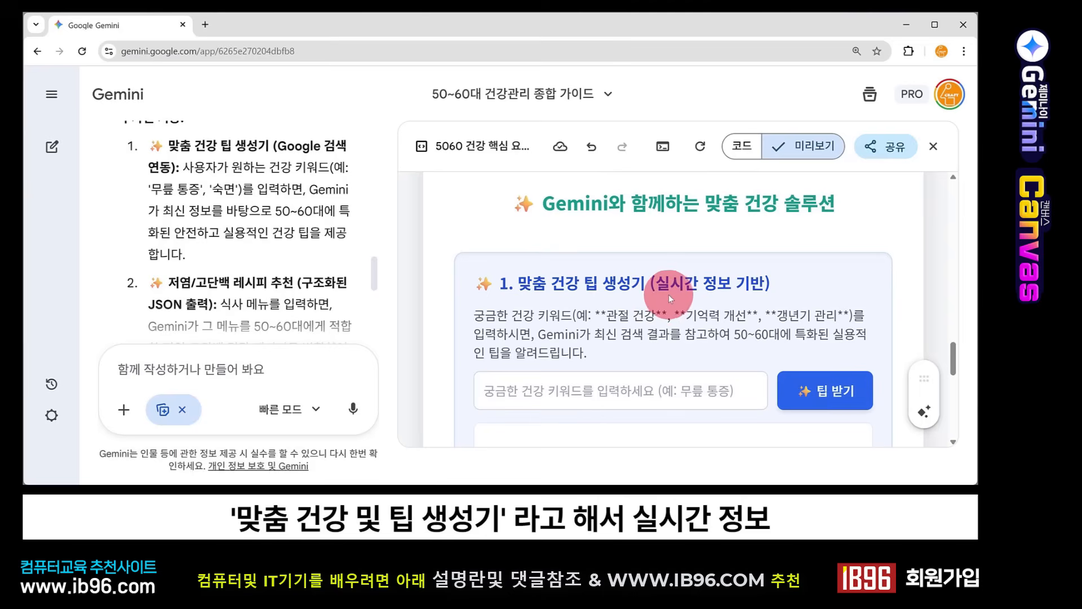
scroll(694, 306, "down", 2)
scroll(694, 306, "down", 1)
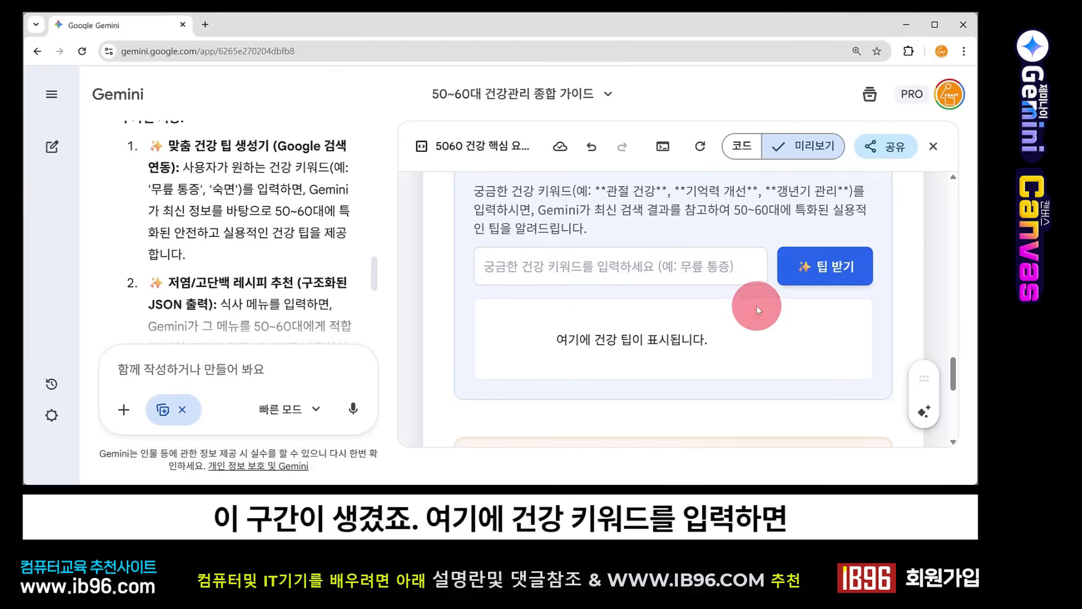
scroll(747, 310, "up", 1)
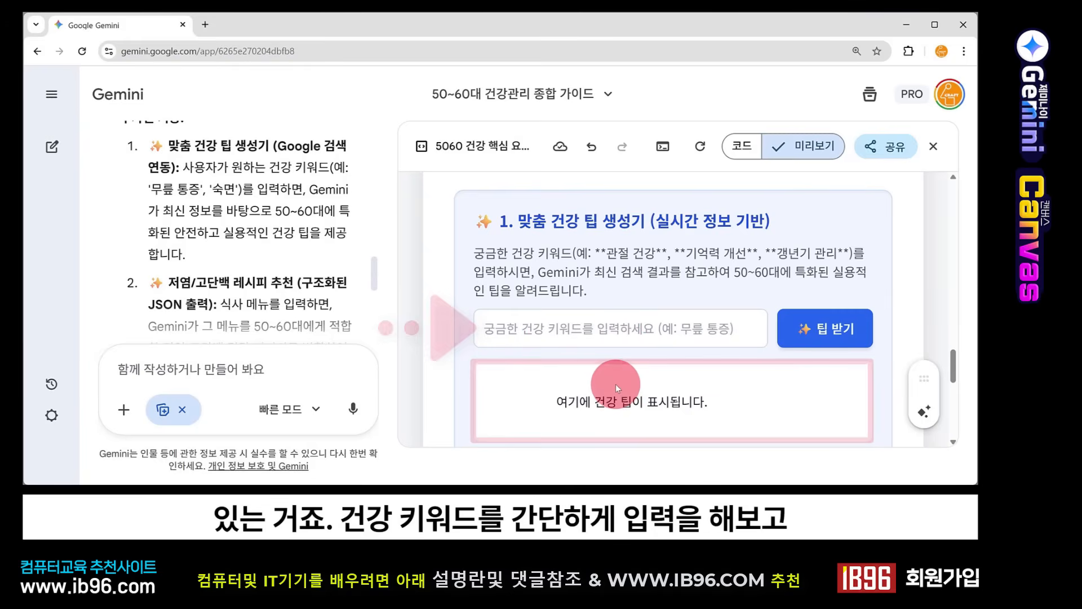
Step: Request a health tip for the keyword "무릎 통증" in the custom health tip generator
left_click(556, 324)
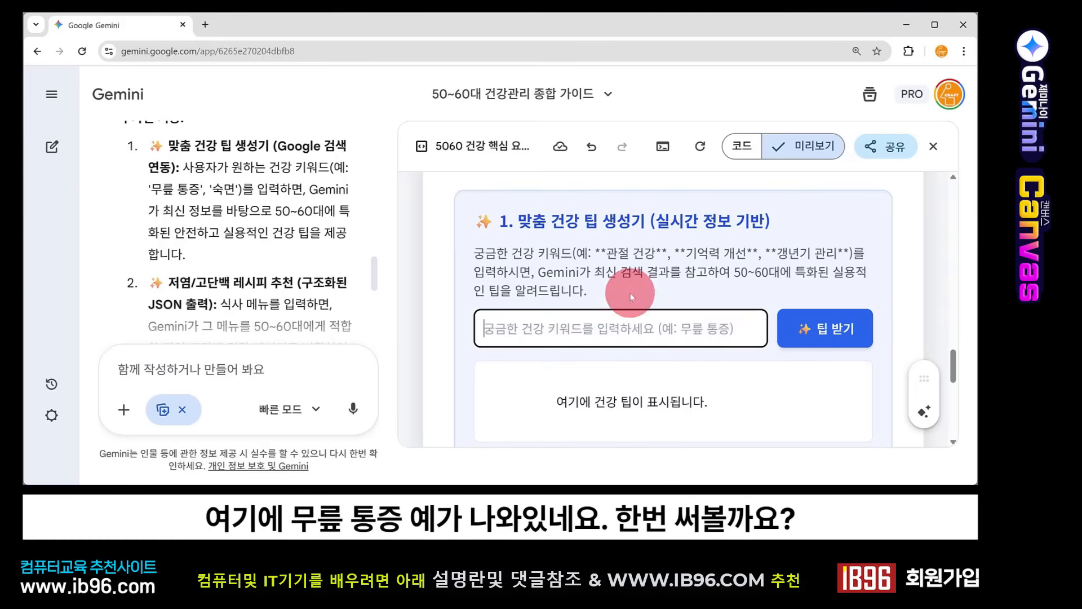
type("무릎 통증")
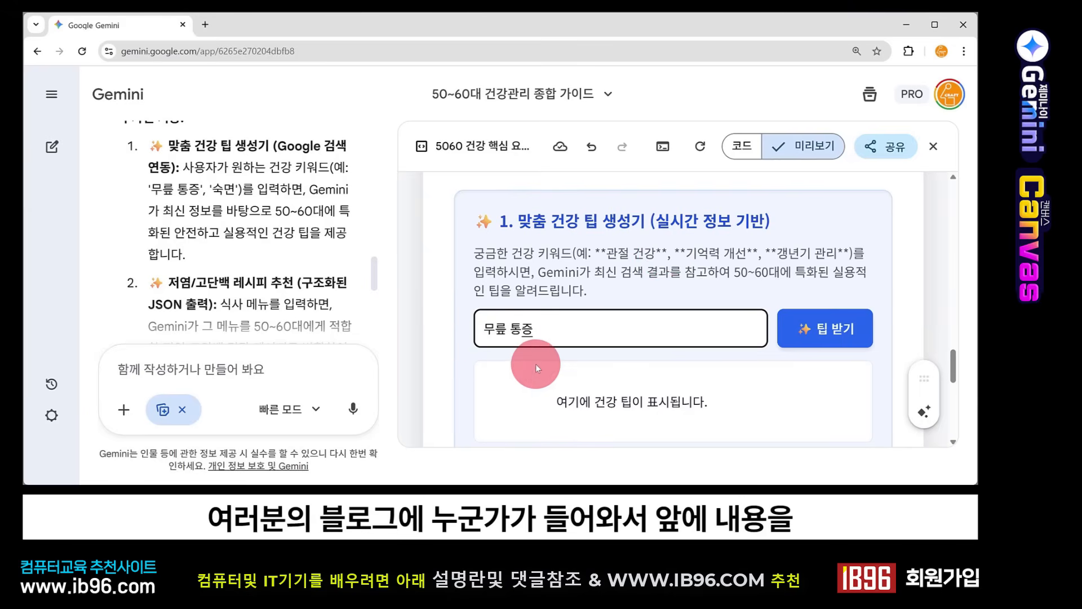
scroll(535, 363, "up", 5)
scroll(536, 364, "down", 5)
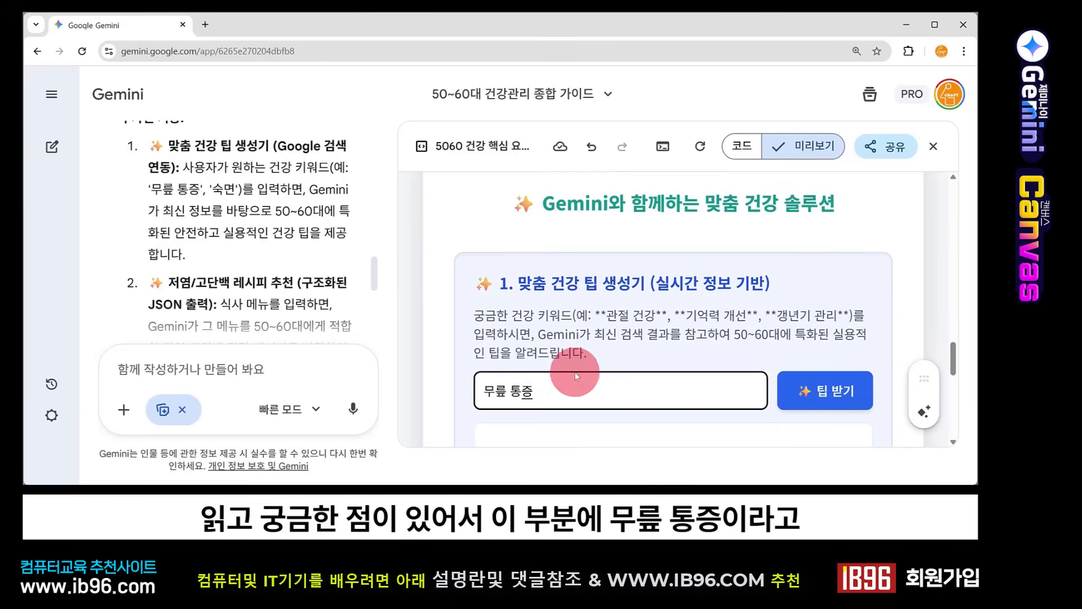
scroll(579, 374, "down", 1)
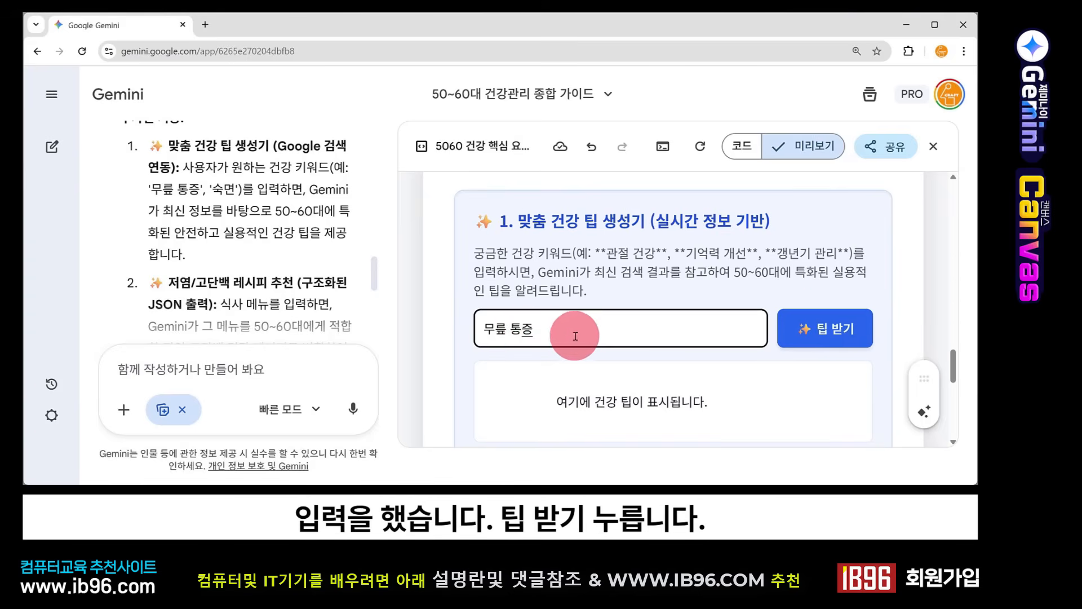
left_click(834, 337)
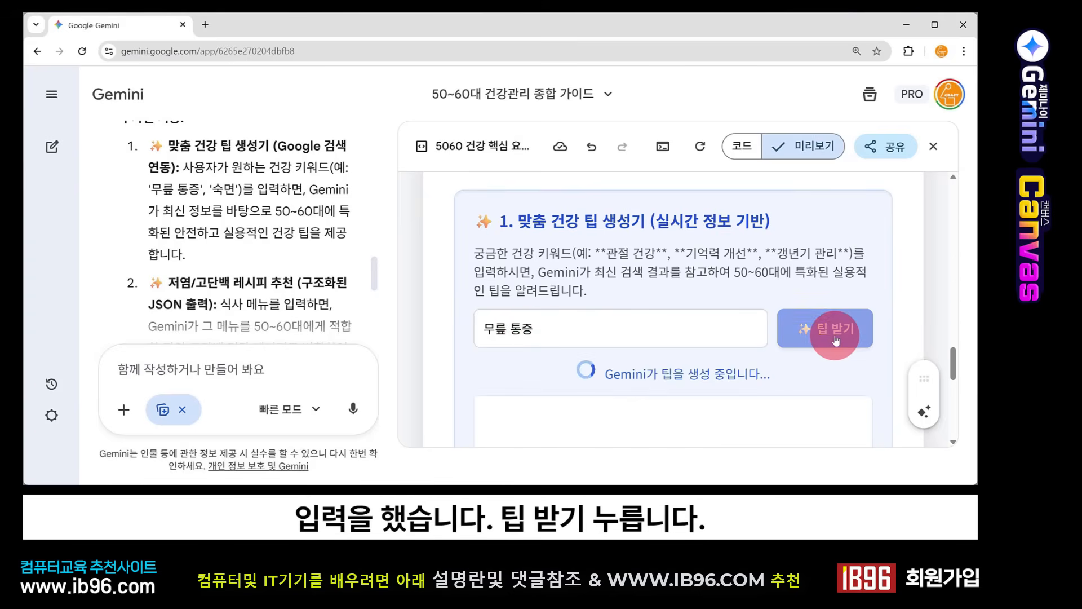
Step: Read the generated knee pain tip and look at the low-salt, high-protein recipe recommender below it
scroll(722, 333, "down", 2)
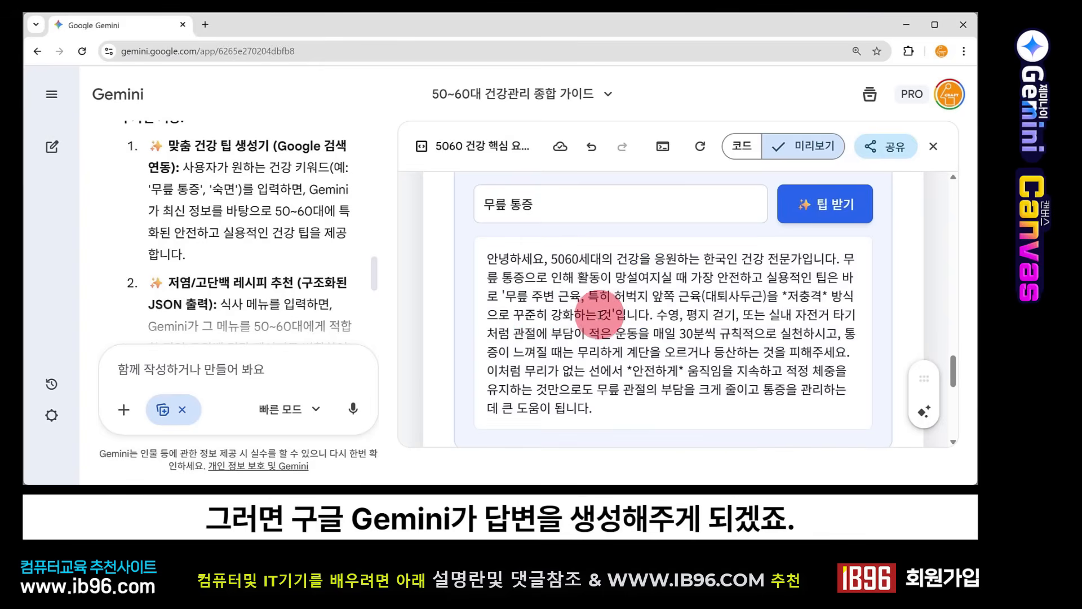
left_click_drag(558, 263, 600, 409)
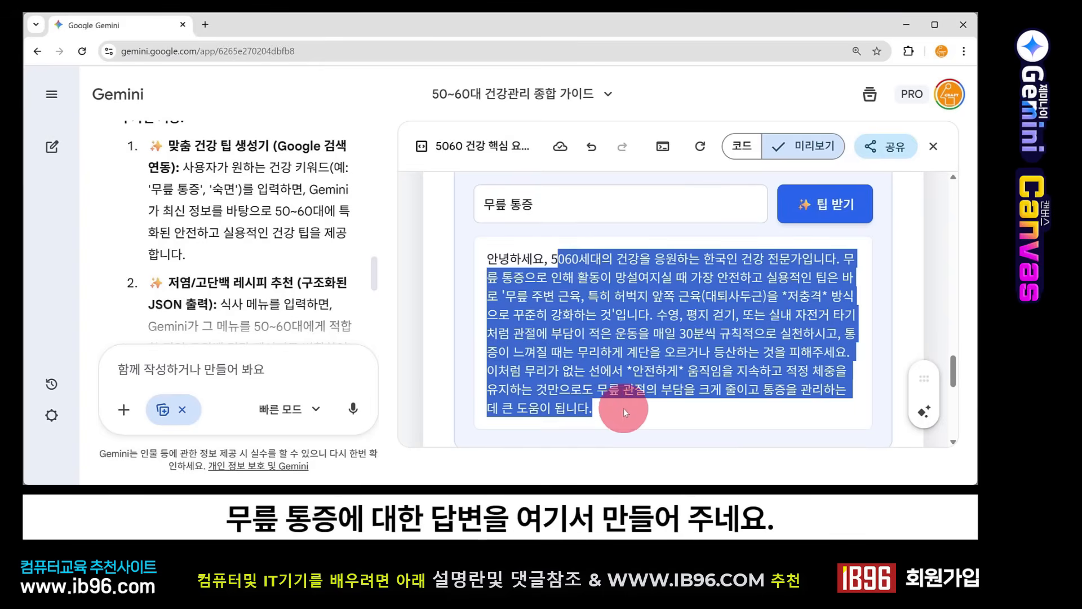
mouse_move(485, 205)
left_mouse_down()
mouse_move(532, 206)
mouse_move(479, 205)
left_mouse_up()
left_click(555, 205)
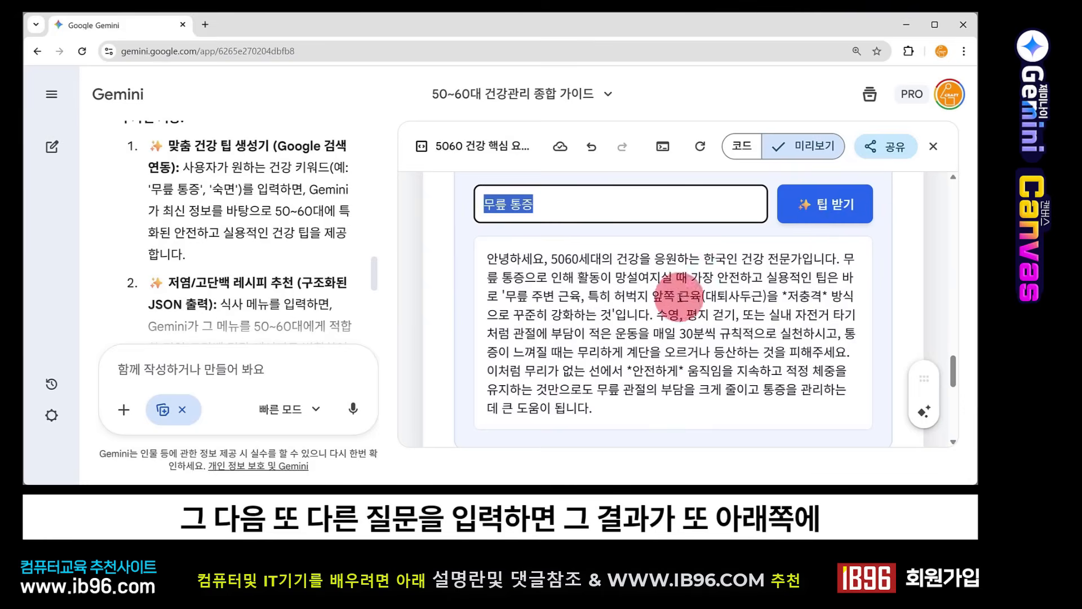
scroll(679, 304, "down", 5)
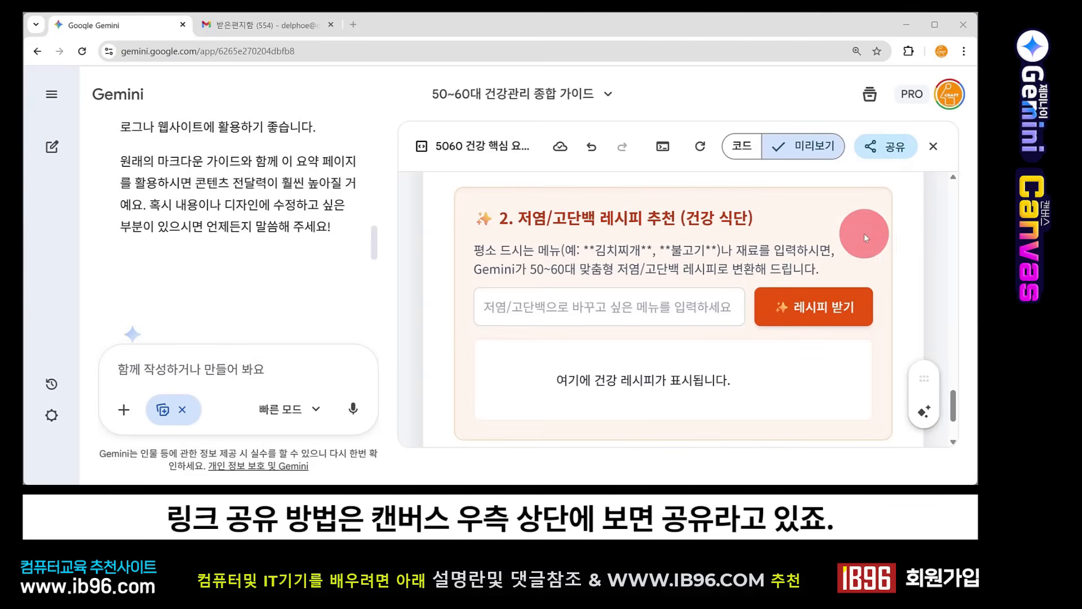
Step: Create a public share link for the Canvas page and copy it
left_click(883, 148)
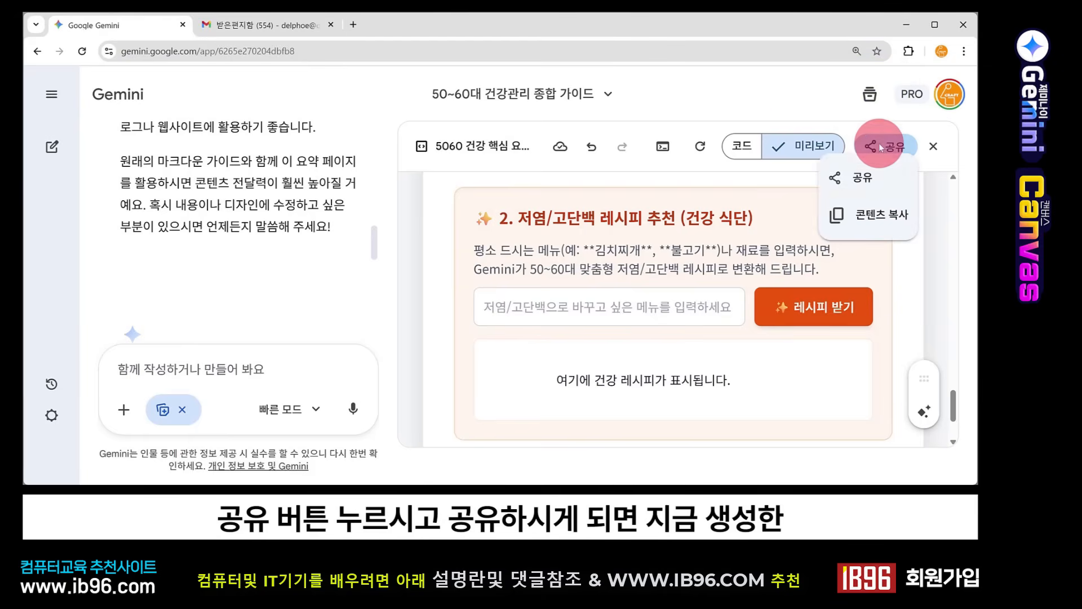
left_click(862, 178)
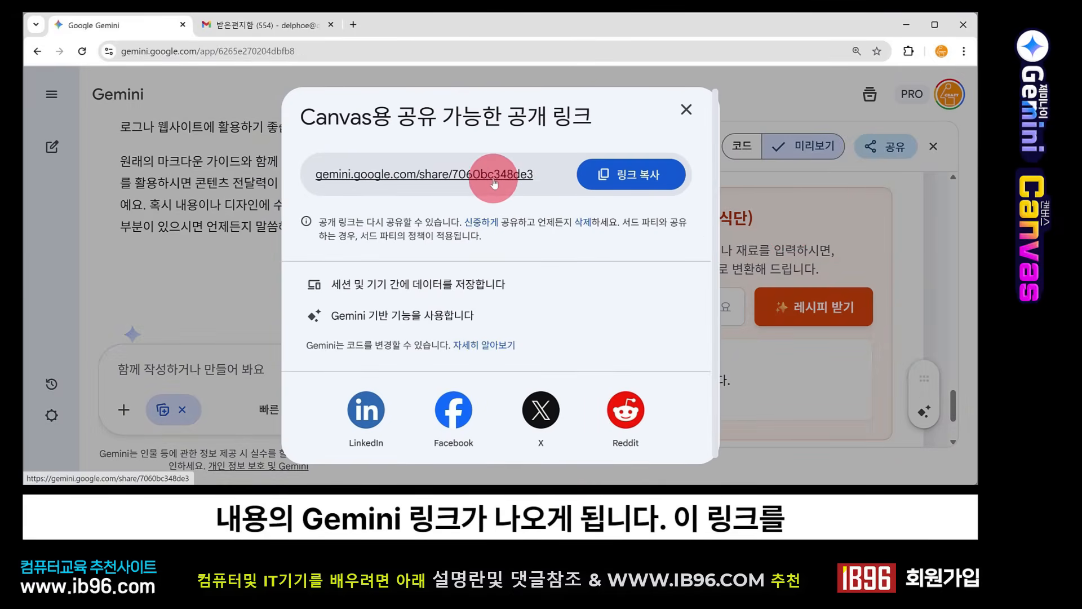
left_click(603, 177)
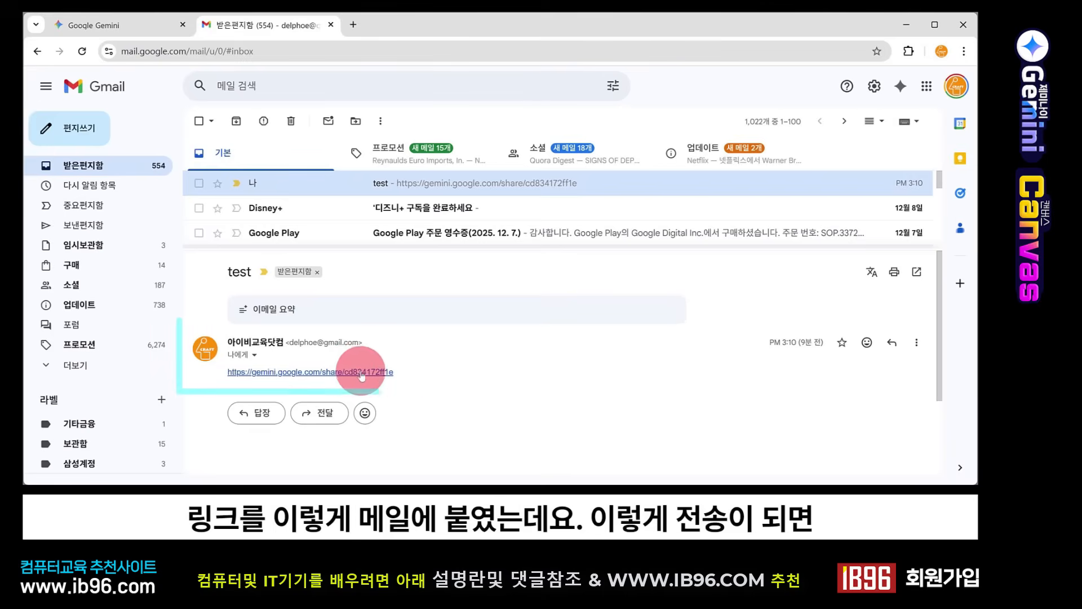
Step: Switch to Gmail, open the shared Gemini link in the "test" email and check the health tip generator on the shared page
left_click(329, 374)
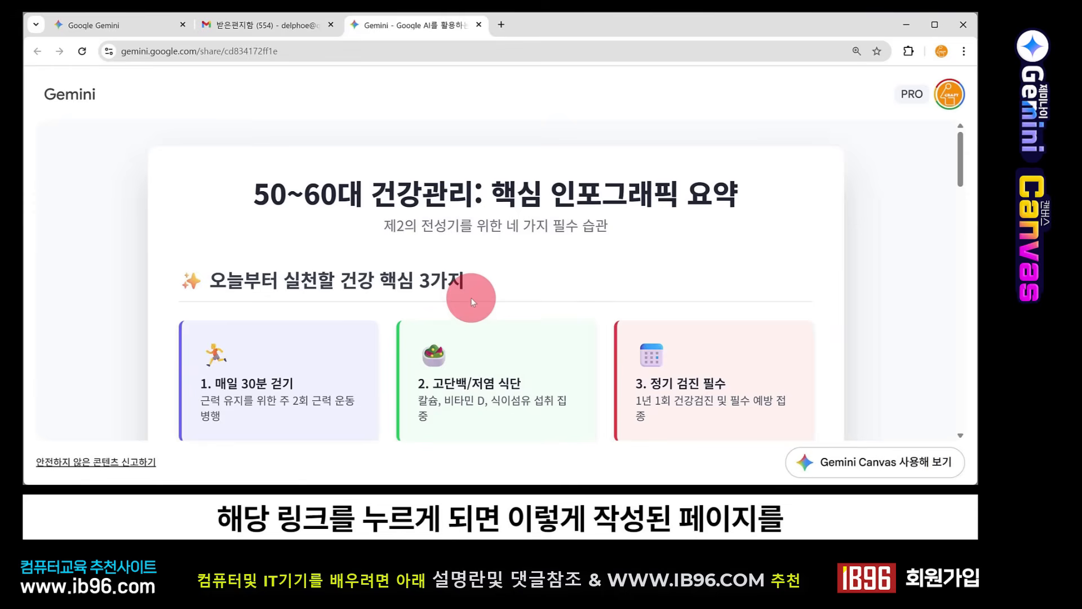
scroll(472, 299, "down", 15)
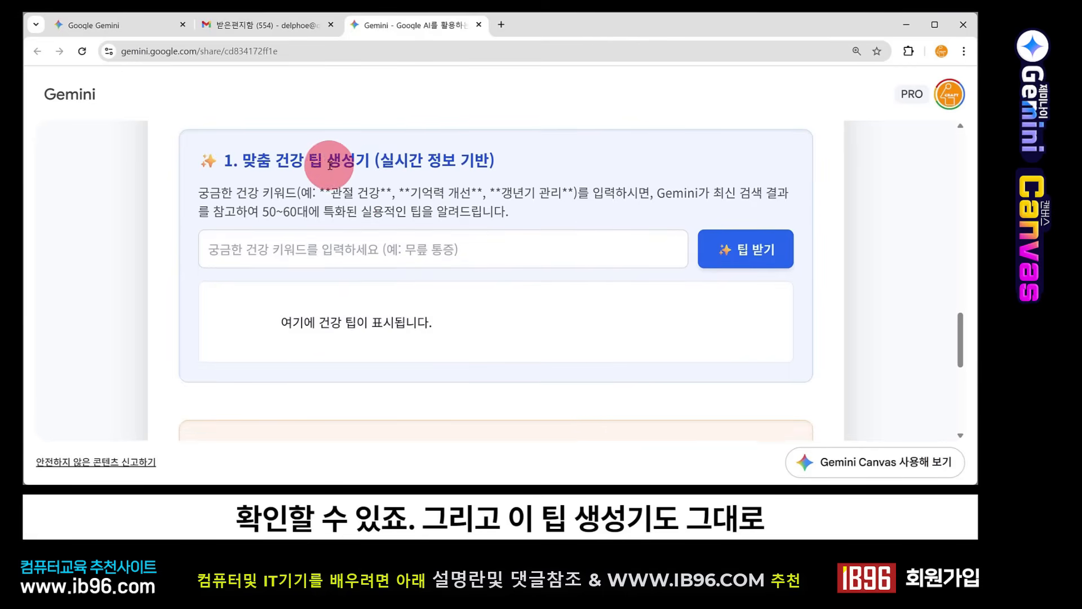
Step: Close the shared health page and share the 벽돌깨기 게임 canvas from its Gemini chat
left_click(381, 249)
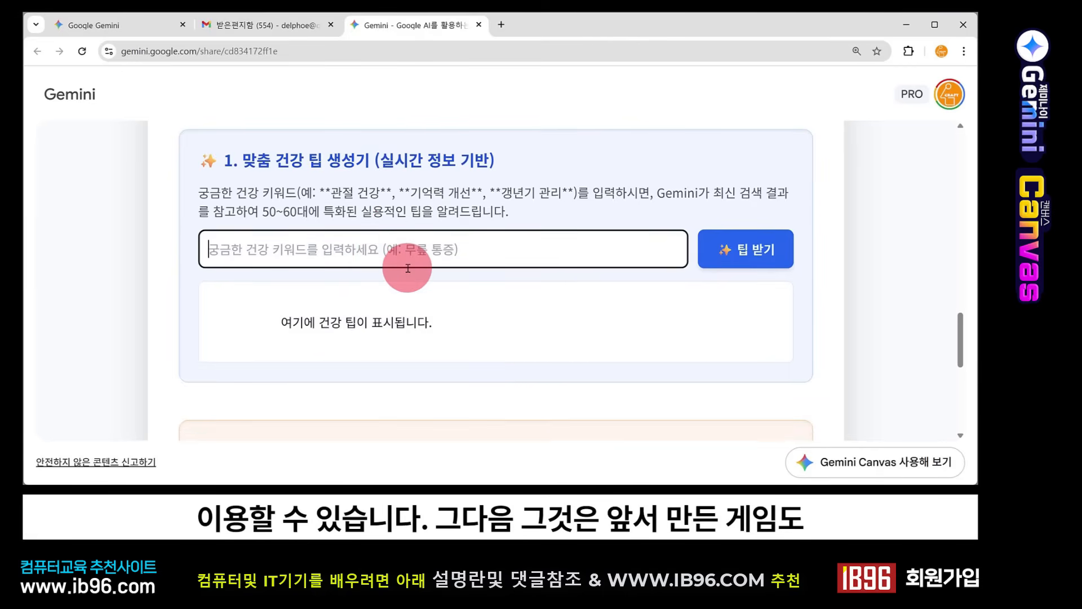
key("ctrl+w")
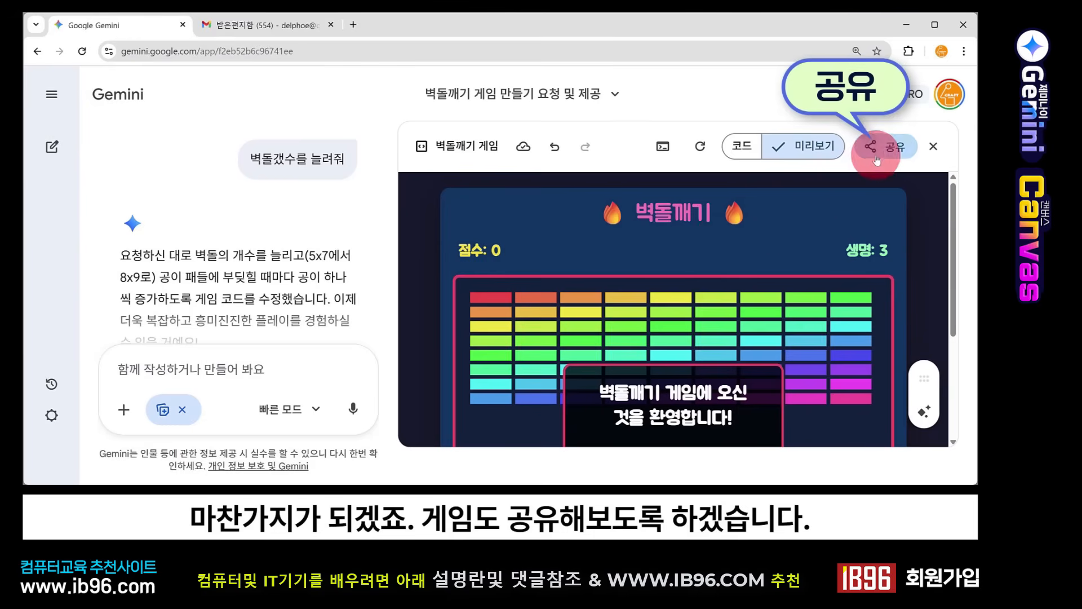
left_click(883, 146)
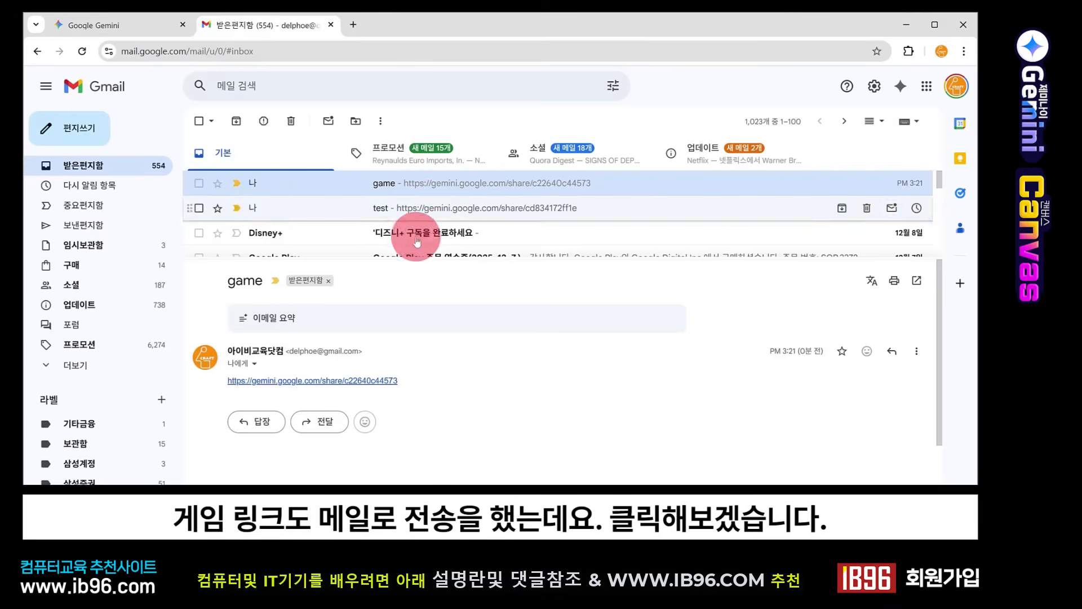
Step: Open the shared Gemini link in the "game" email in Gmail and start the brick-breaker game
left_click(372, 382)
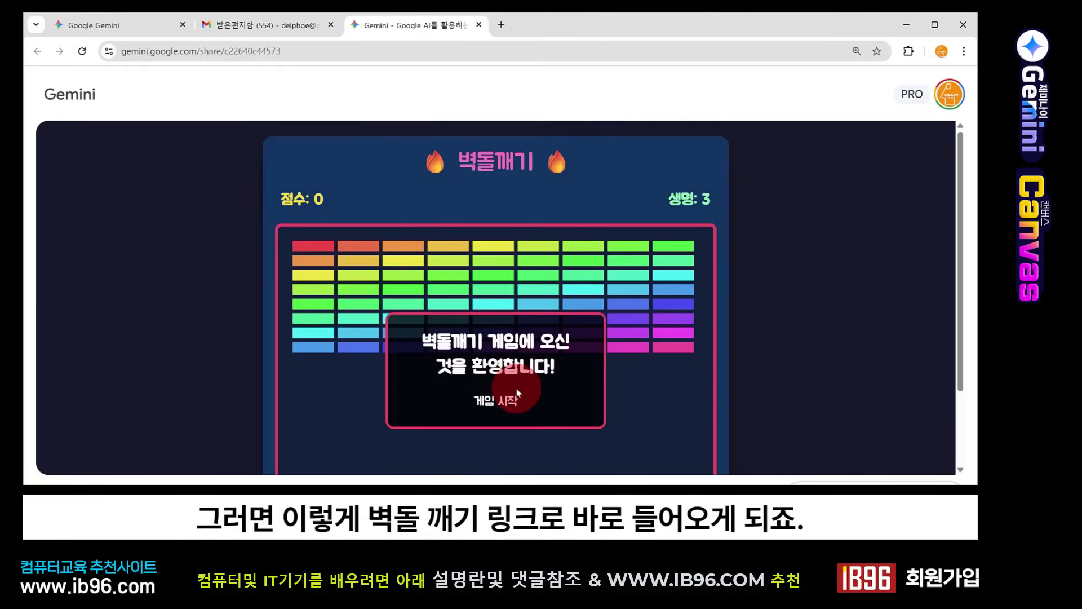
left_click(508, 402)
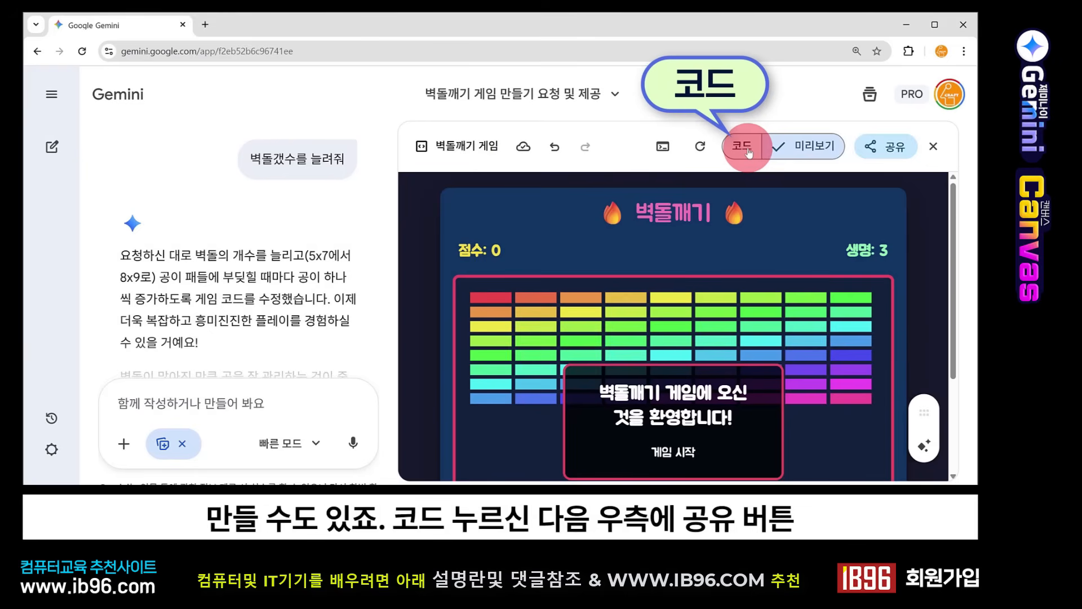
Step: Display the code of the 벽돌깨기 게임 canvas in Gemini and copy its contents
left_click(742, 148)
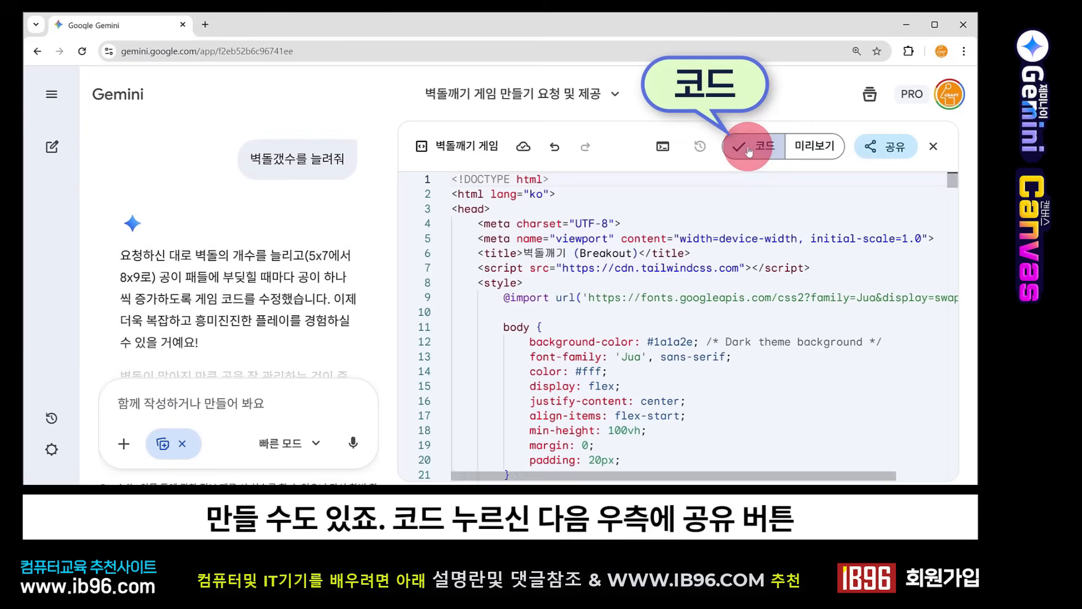
left_click(882, 149)
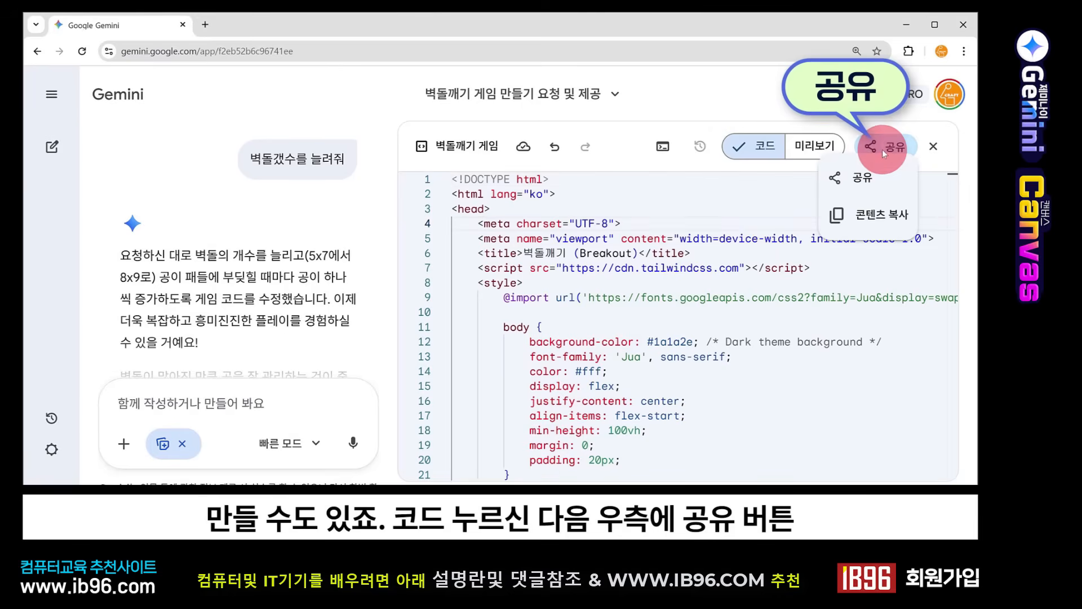
left_click(872, 214)
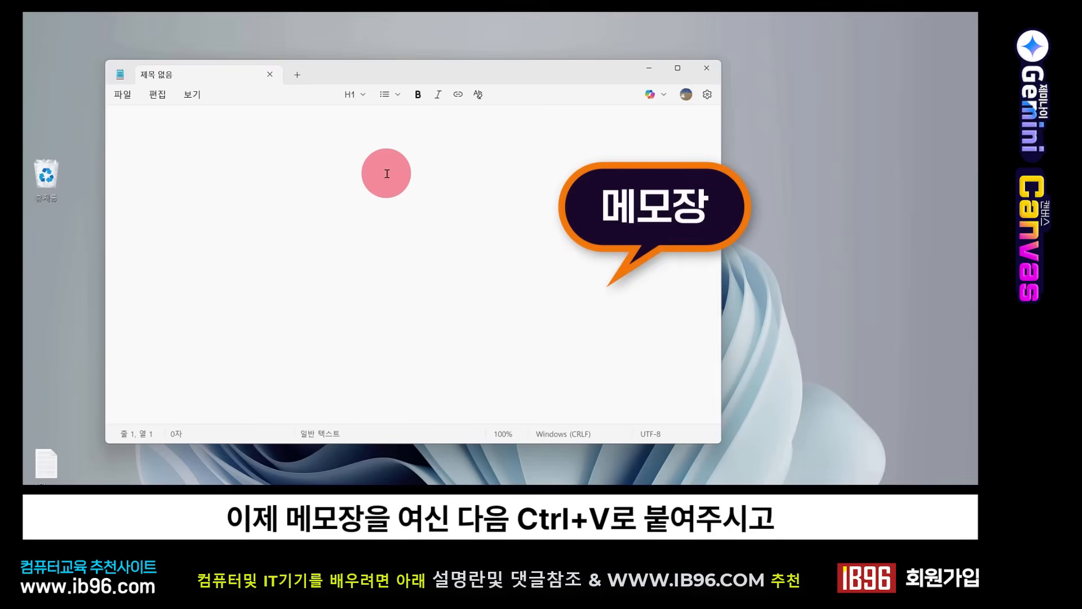
Step: Paste the copied game code into an empty Notepad document and save it on the desktop as game.html
key("ctrl+v")
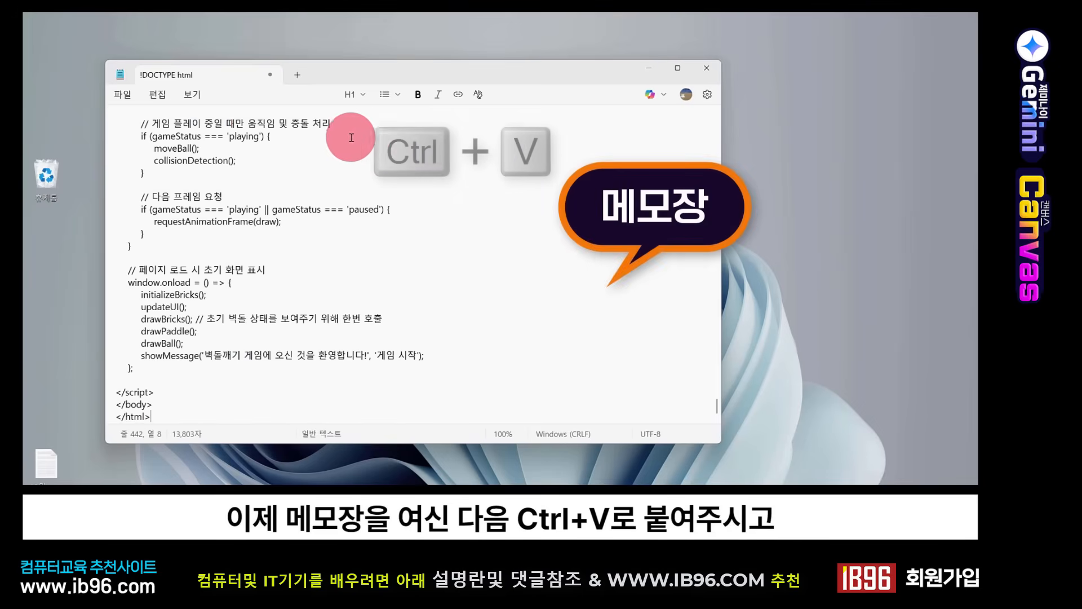
left_click(123, 95)
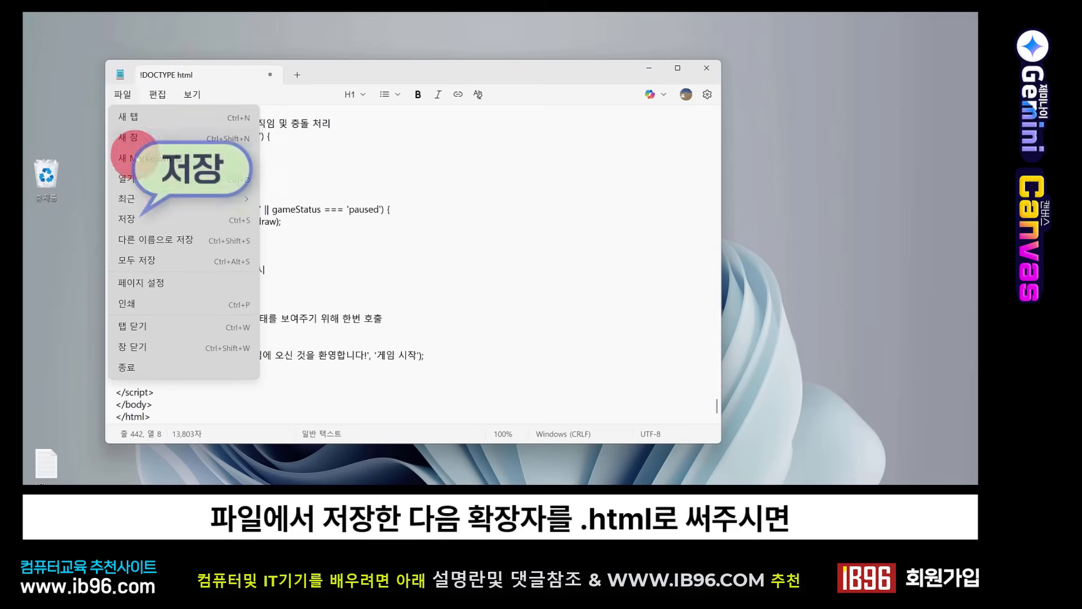
left_click(143, 218)
type("game.html")
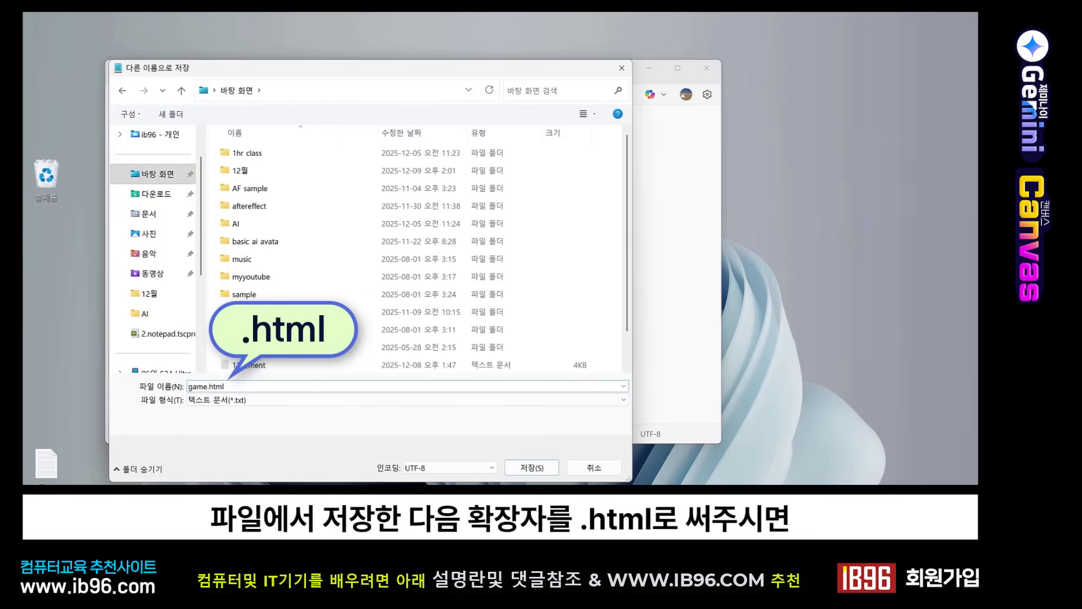
left_click(546, 459)
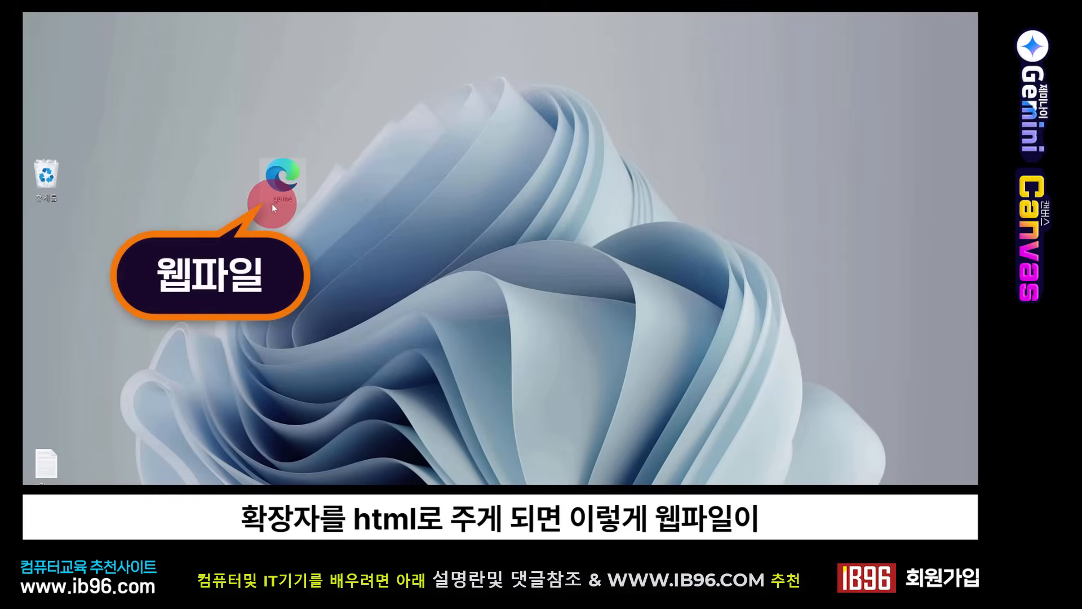
Step: Open the game web file from the desktop in the browser and start the game
double_click(286, 178)
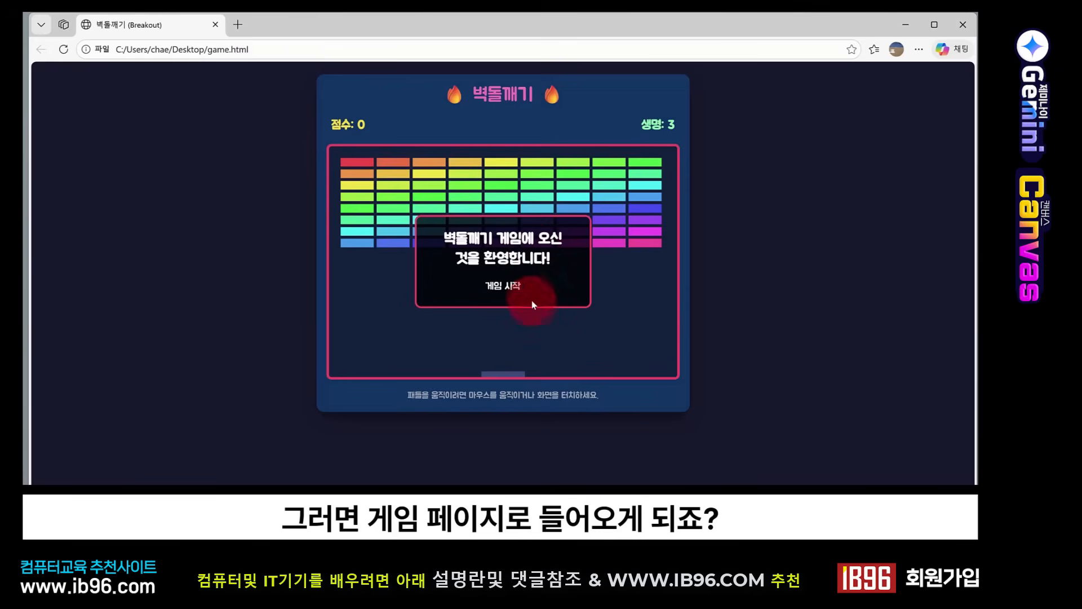
left_click(506, 286)
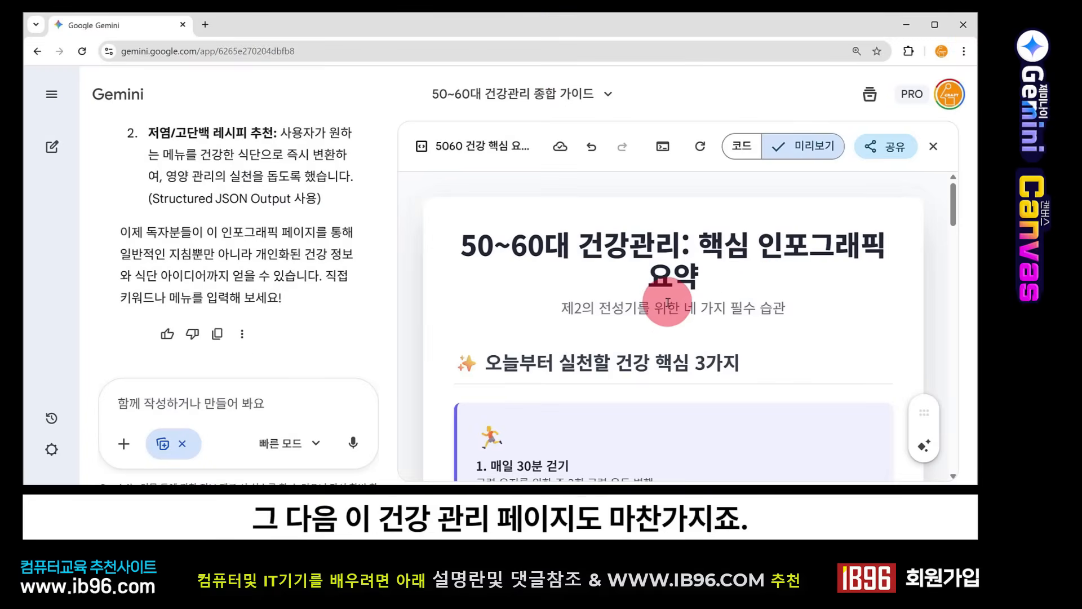
Step: Look at the content copy option among the share options of the health infographic canvas and dismiss them
left_click(886, 147)
left_click(877, 204)
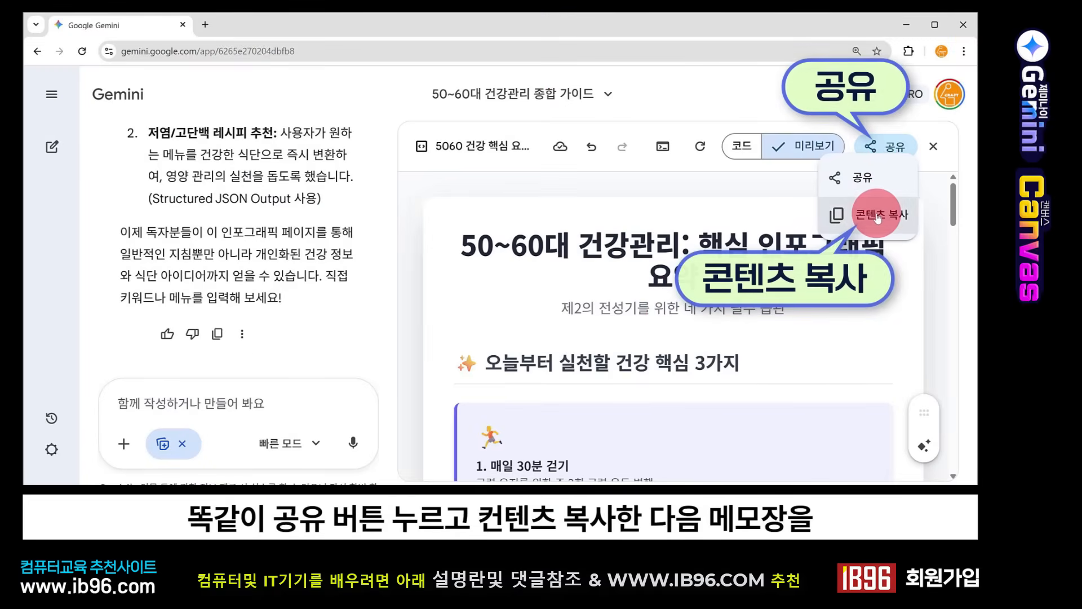
left_click(748, 182)
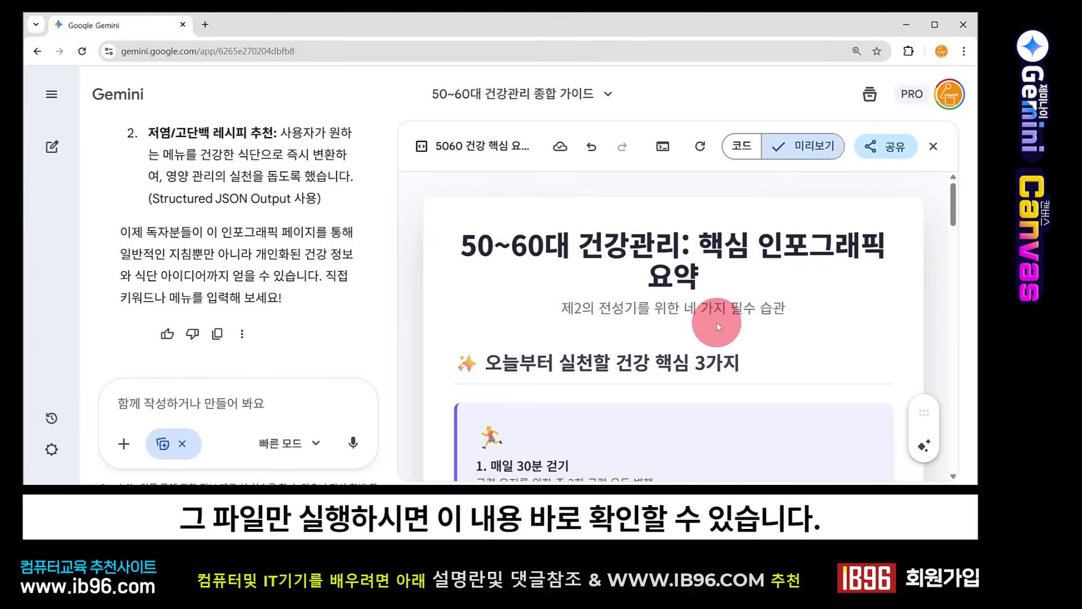
Step: Close the canvas and reopen it from the "5060 건강 핵심 요약 인포그래픽" card in the chat
left_click(937, 148)
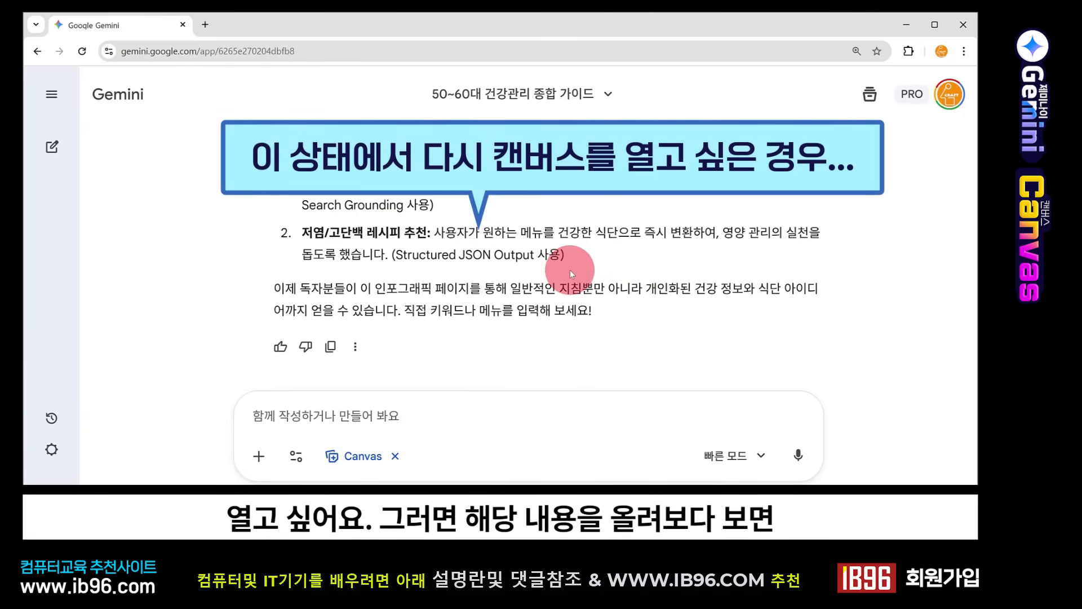
scroll(568, 271, "up", 6)
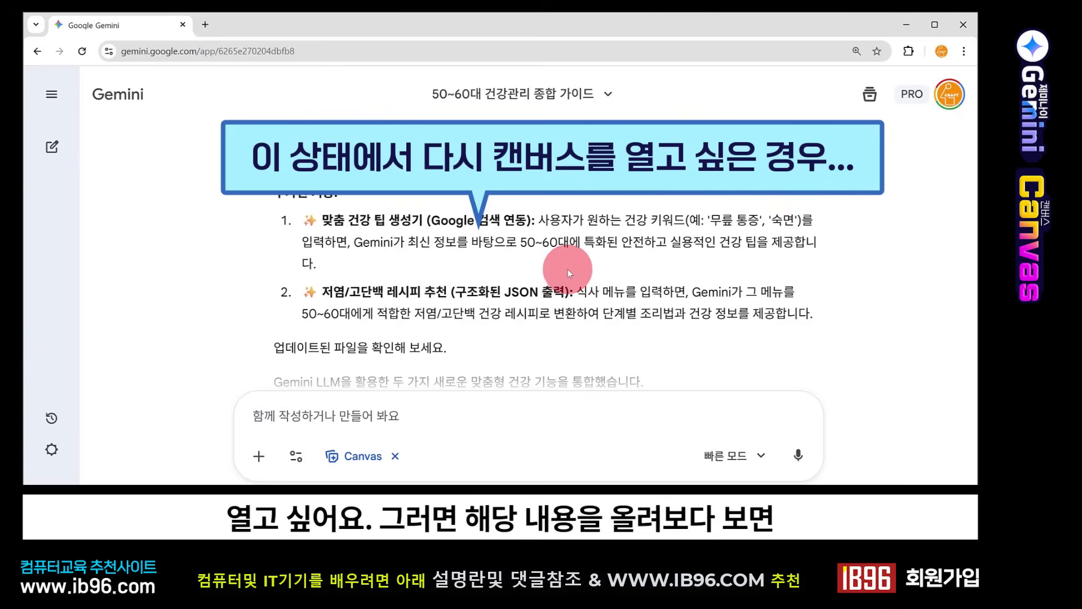
scroll(568, 273, "up", 5)
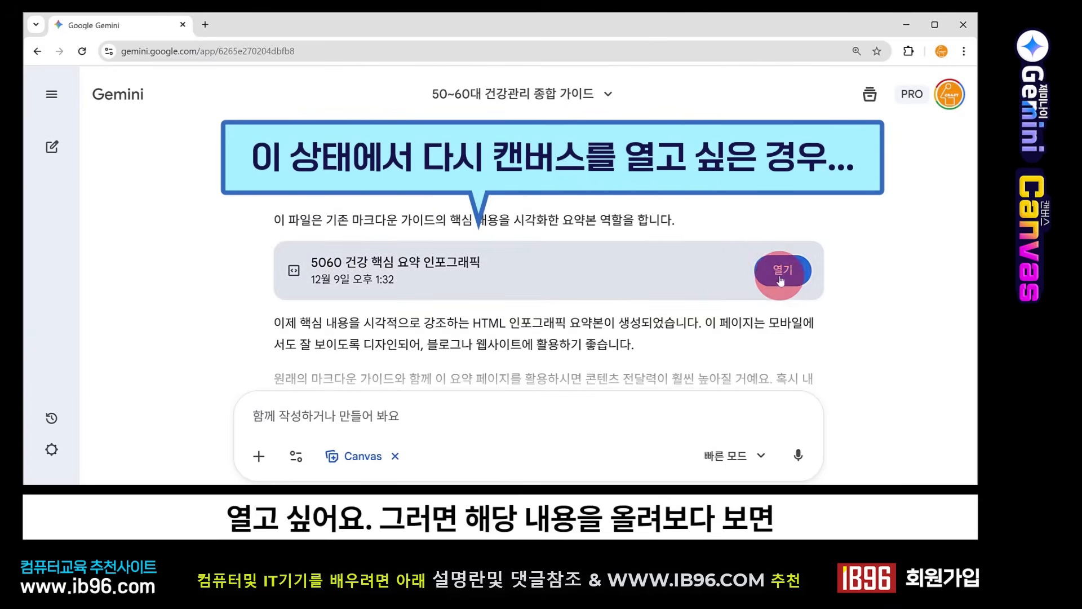
left_click(779, 268)
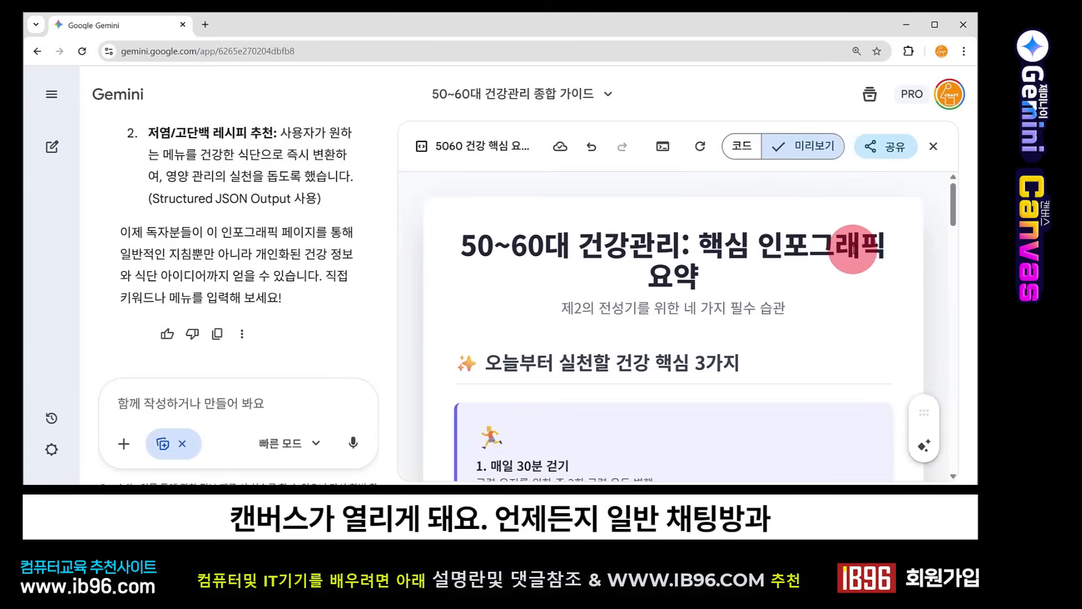
Step: Close the health canvas and paste a prompt requesting a menu board for "우리분식" into the Canvas chat
left_click(933, 147)
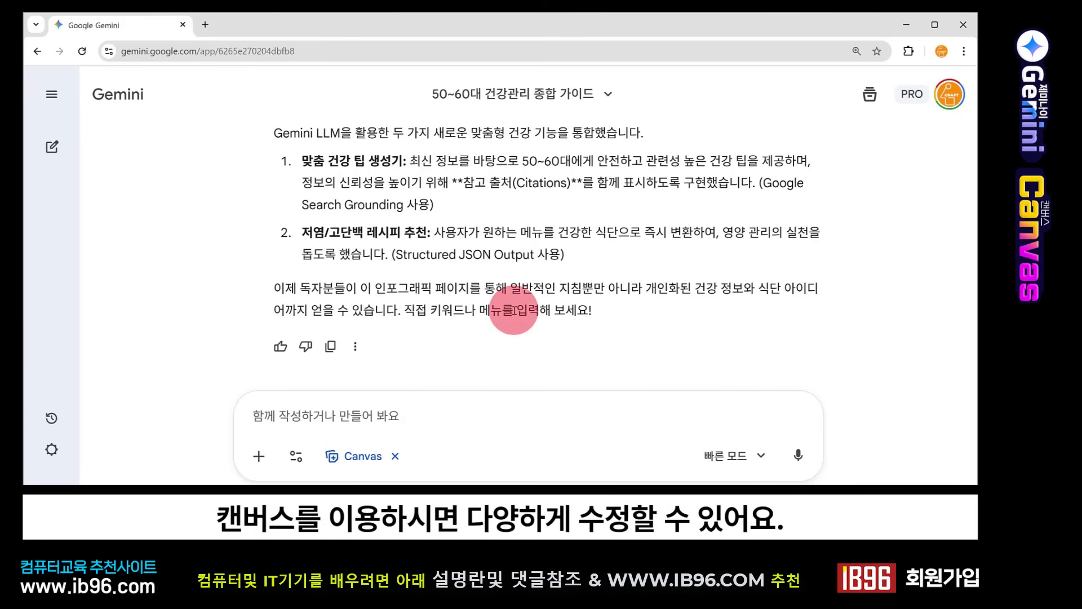
type("떡볶이, 군만두, 김밥, 우동, 쫄면, 돈까스, 라면, 음료, 순대를 판매하는 분식집이고 이름은 우리분식이라고 하는데 메뉴판 만들어줘")
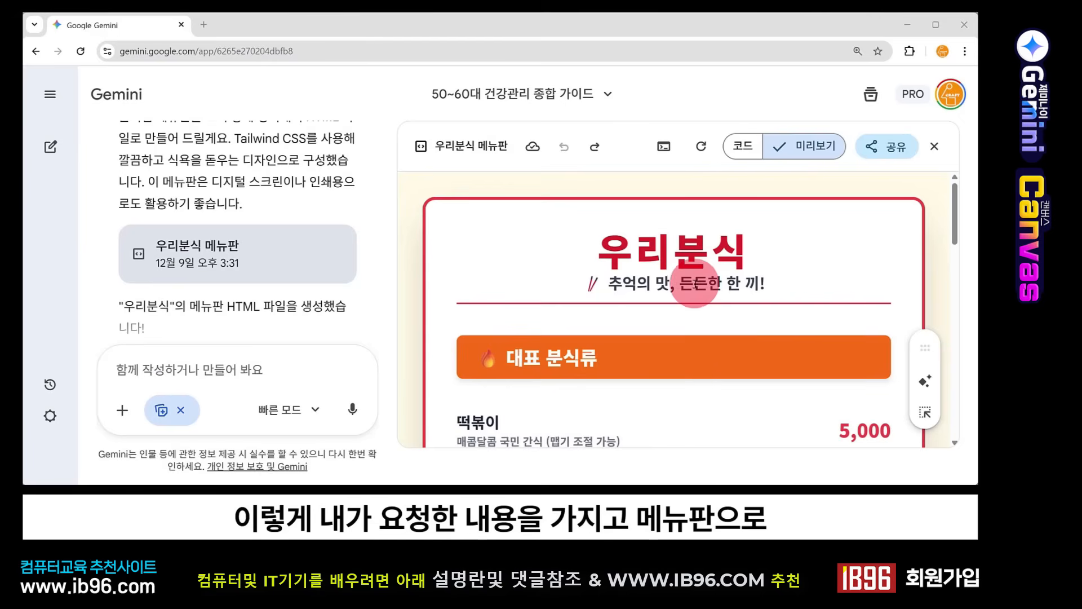
Step: Review the generated 우리분식 menu board, including its dishes, prices, drinks section and contact line
scroll(675, 317, "down", 3)
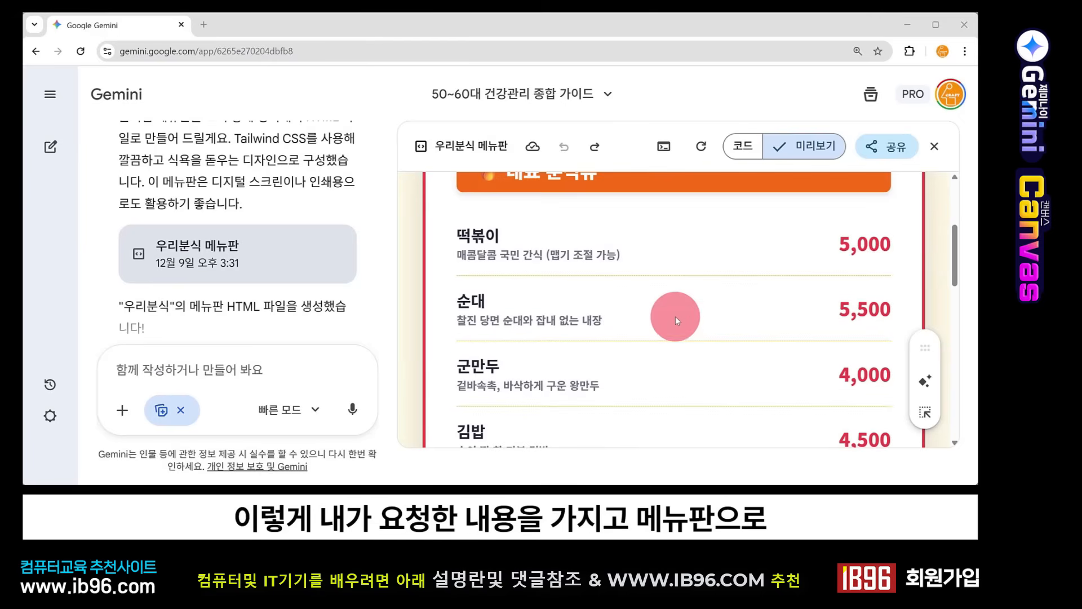
scroll(661, 361, "down", 10)
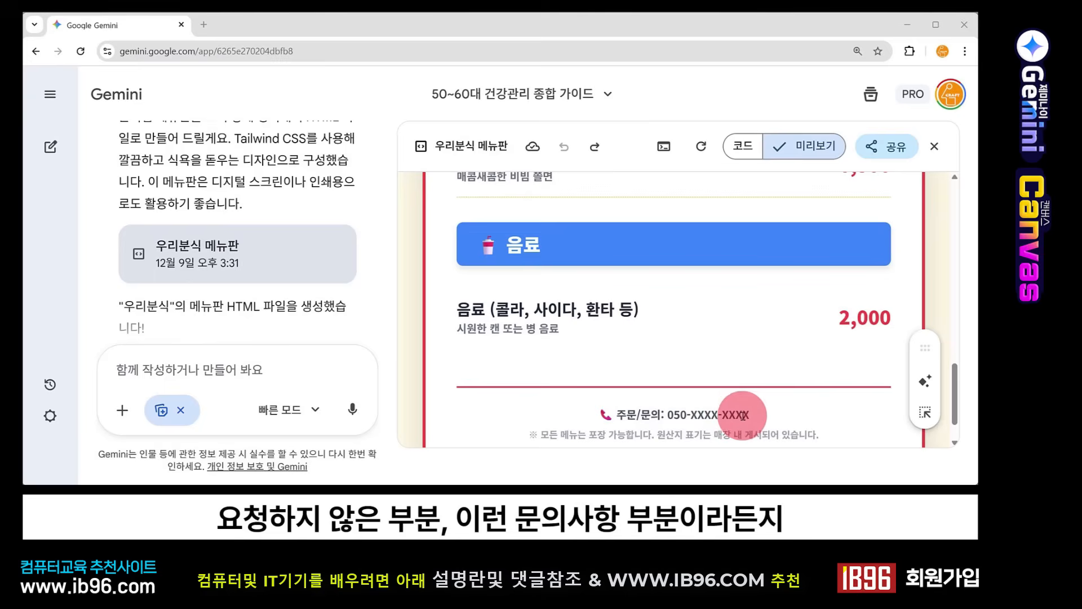
scroll(738, 415, "up", 3)
scroll(789, 403, "up", 3)
scroll(840, 333, "up", 3)
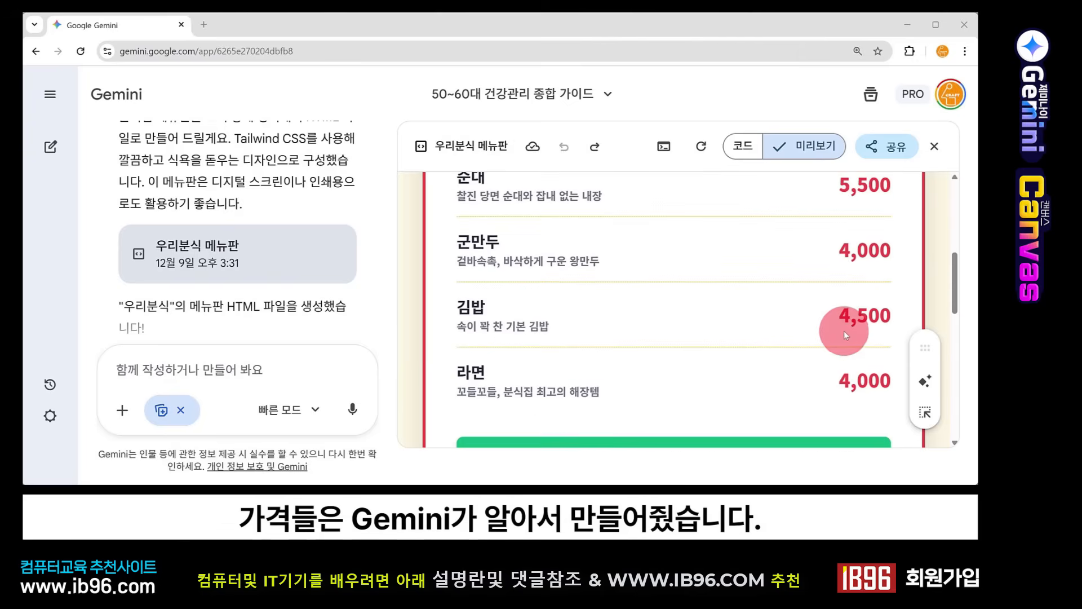
scroll(844, 335, "up", 3)
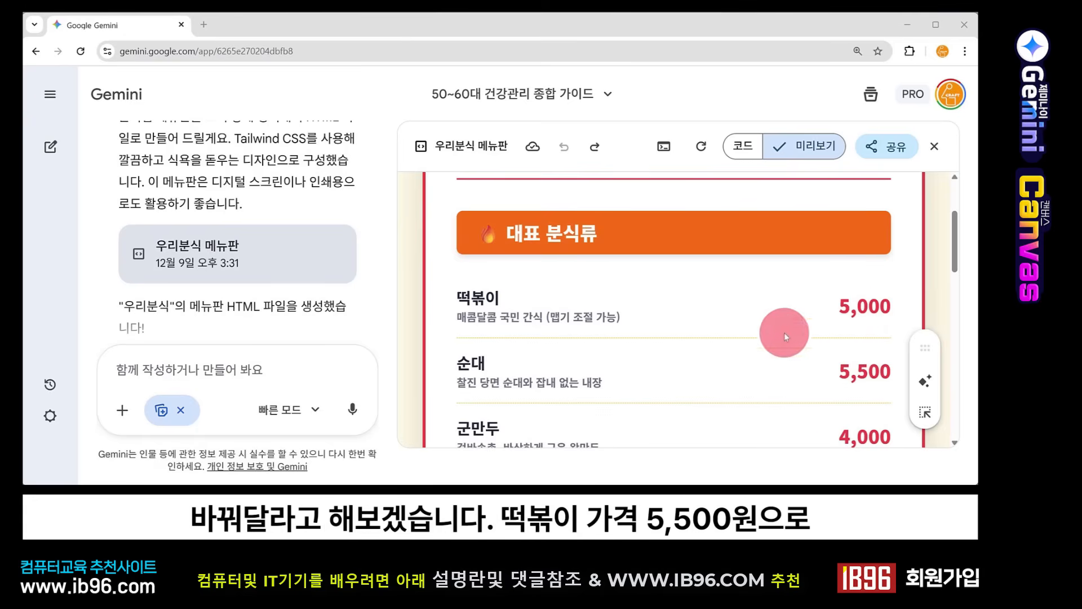
Step: Ask Gemini to change the tteokbokki price on the menu board with "떡볶이 가격을 5500원으로 바꿔줘" and check the board
left_click(302, 376)
type("떡볶이 가격을 5500원으로 바꿔줘")
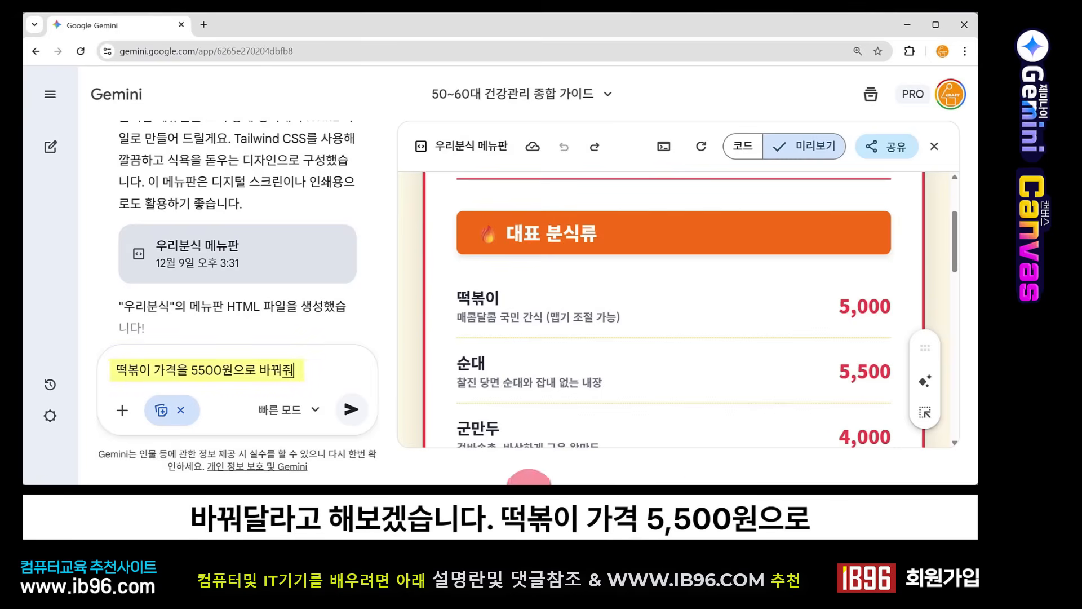
left_click(352, 410)
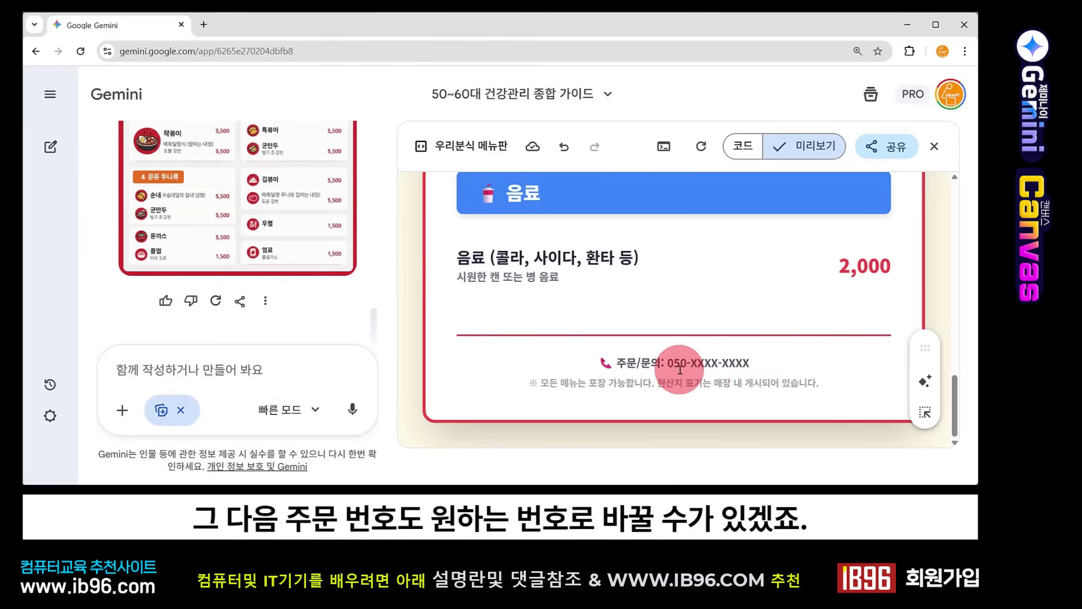
scroll(676, 370, "up", 6)
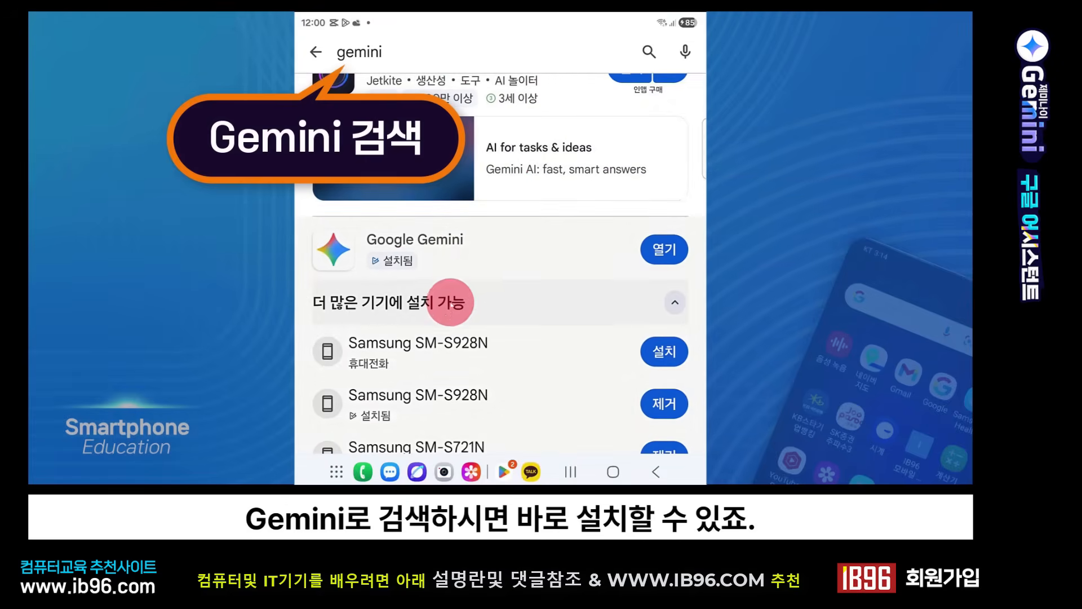
Step: Look at the Google Gemini entry in the phone's app store results, return to the home screen and dismiss the Gemini overlay
scroll(424, 271, "up", 2)
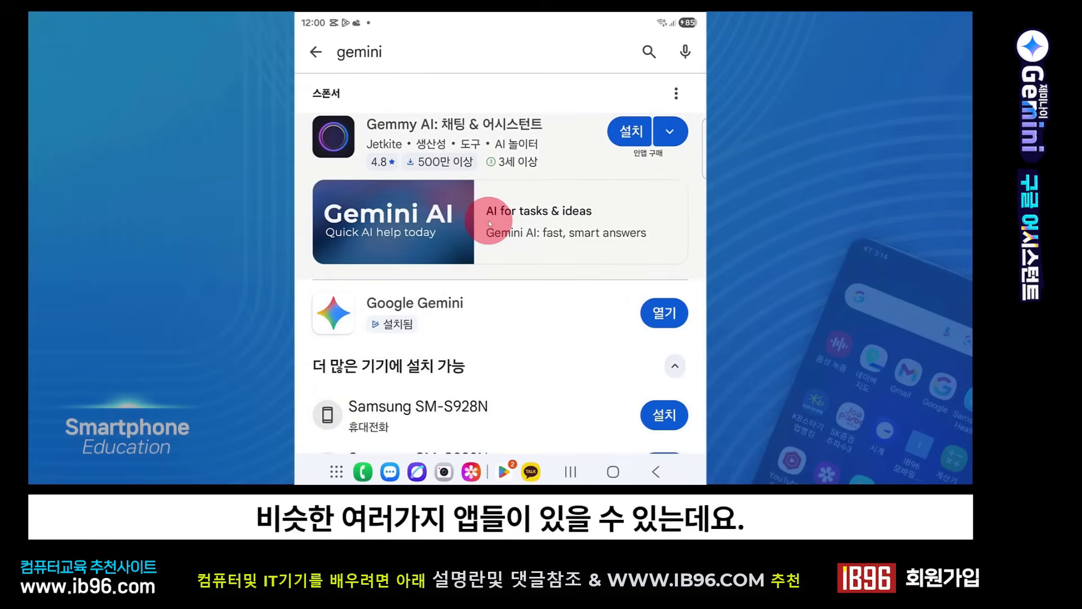
scroll(489, 225, "down", 2)
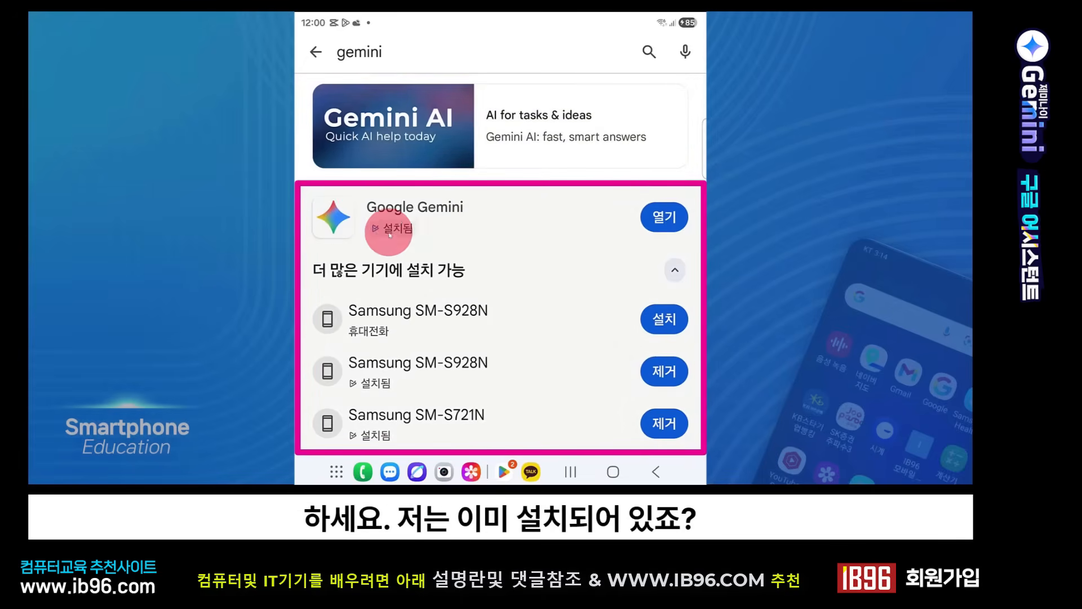
left_click(613, 473)
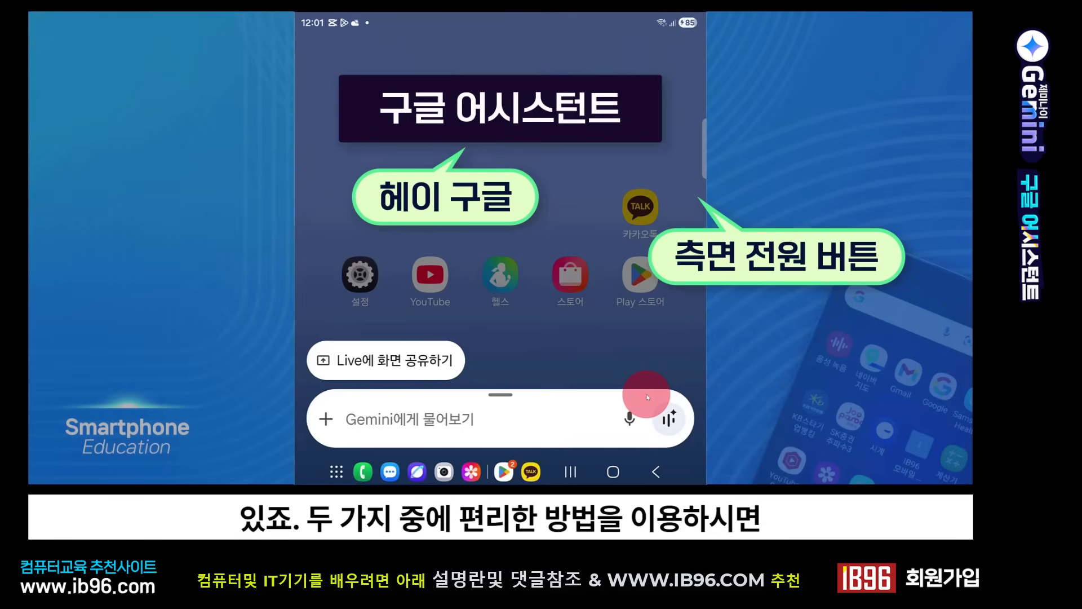
left_click(600, 366)
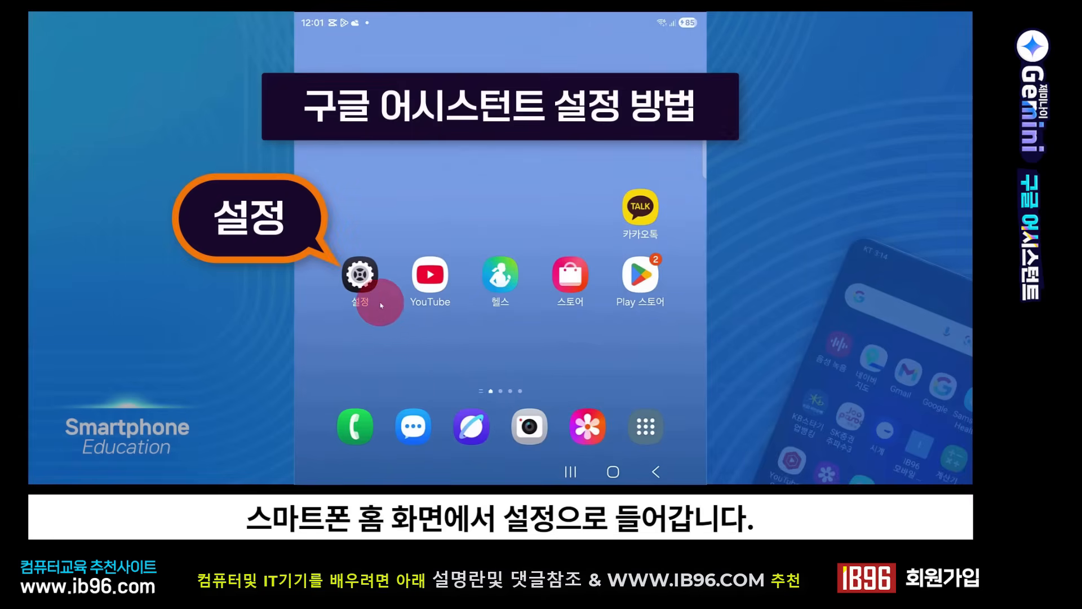
Step: Open 검색, 어시스턴트 및 Voice among all Google services in the phone's settings
left_click(361, 279)
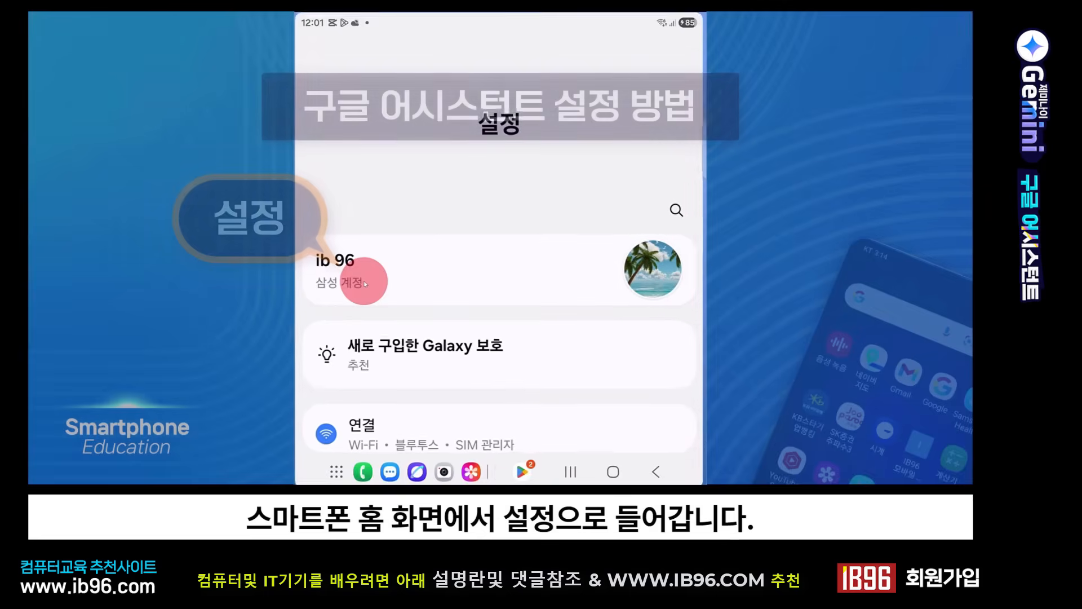
scroll(483, 268, "down", 7)
scroll(483, 276, "down", 10)
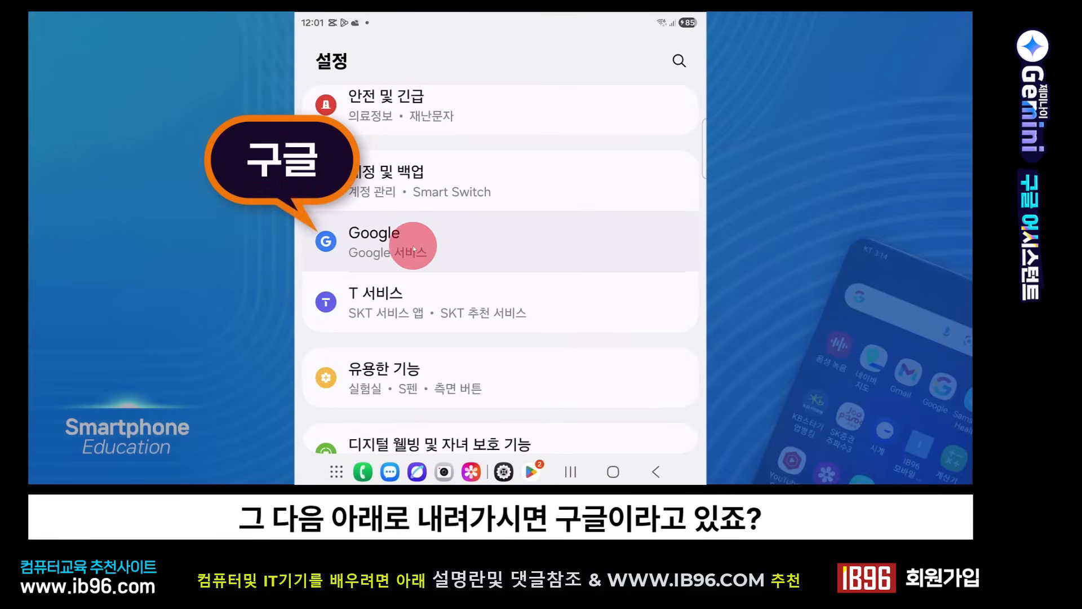
left_click(439, 248)
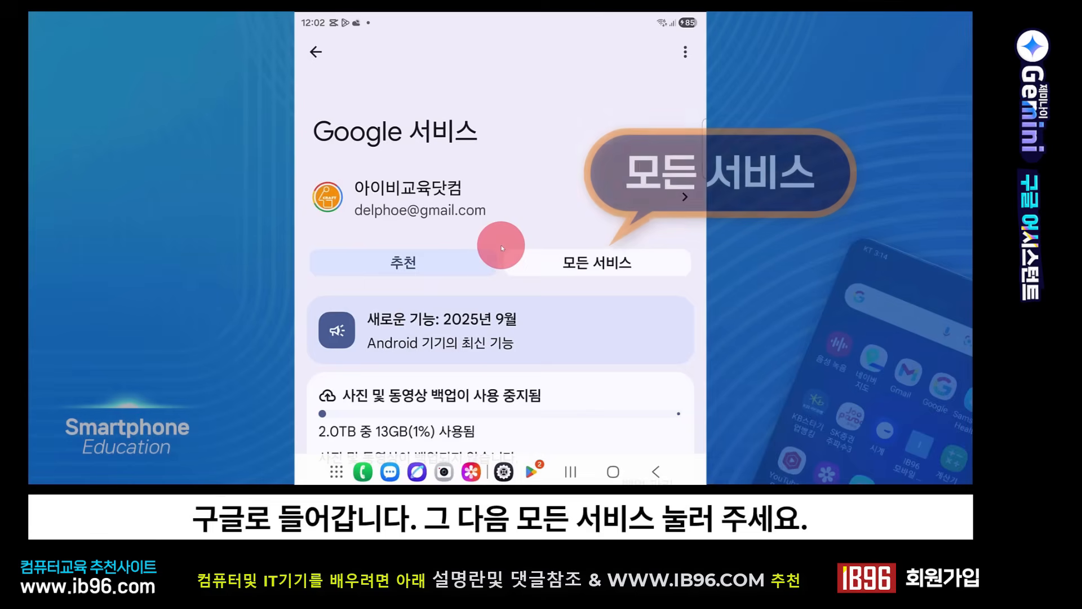
left_click(591, 265)
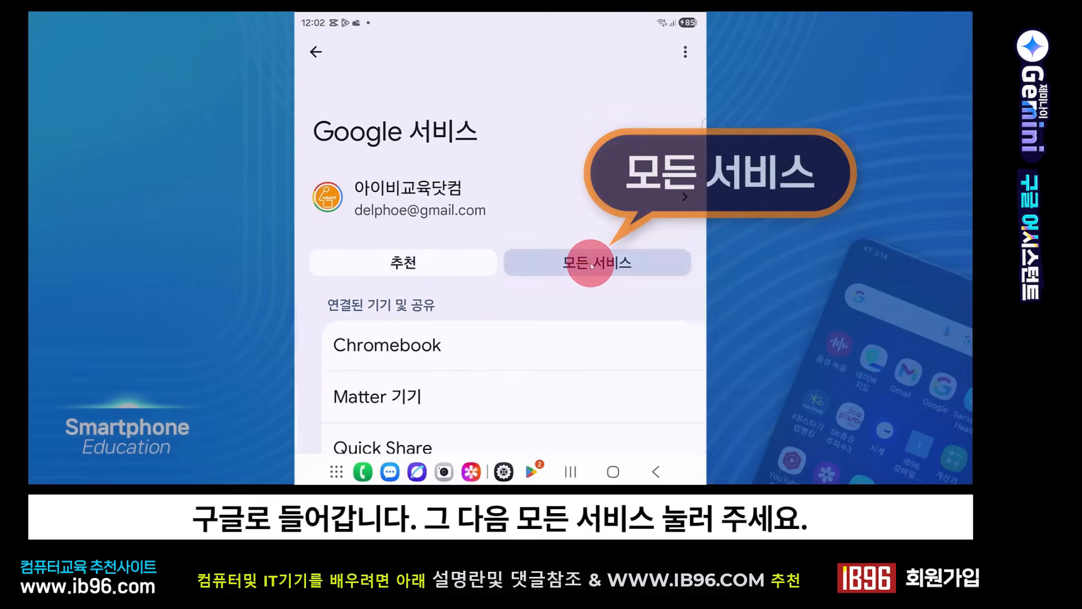
scroll(476, 268, "down", 5)
scroll(476, 269, "down", 6)
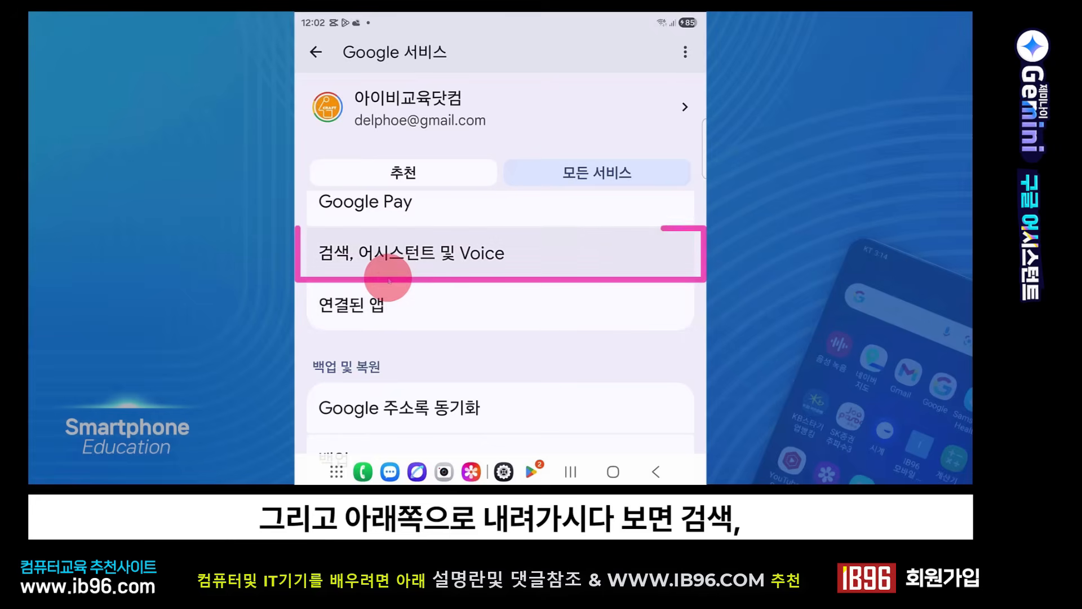
left_click(479, 265)
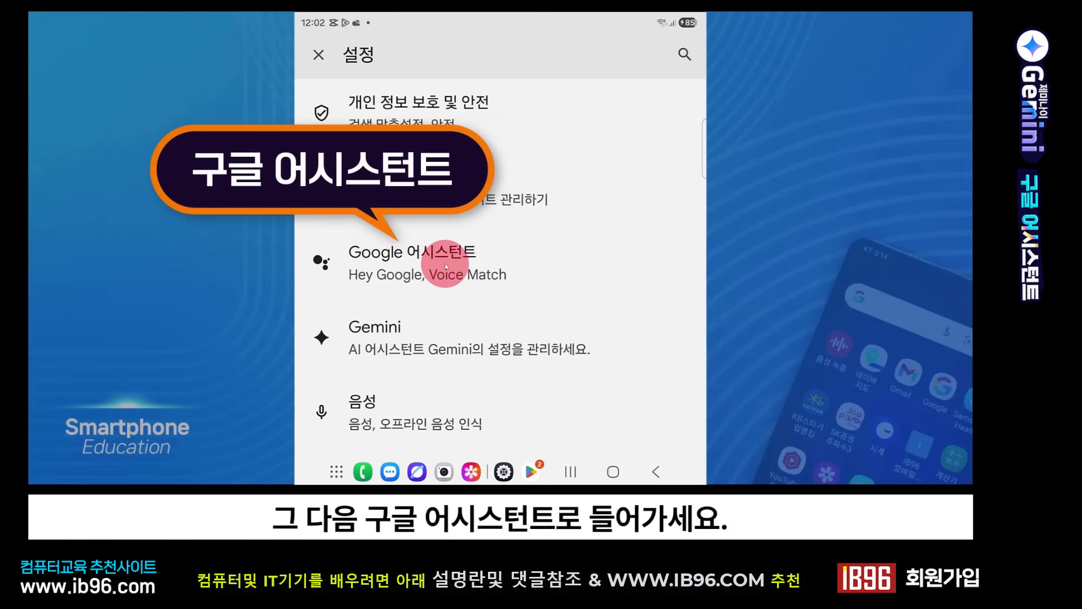
Step: Open Voice Match in the Google Assistant settings and retrain the Voice Match model for this device
left_click(445, 263)
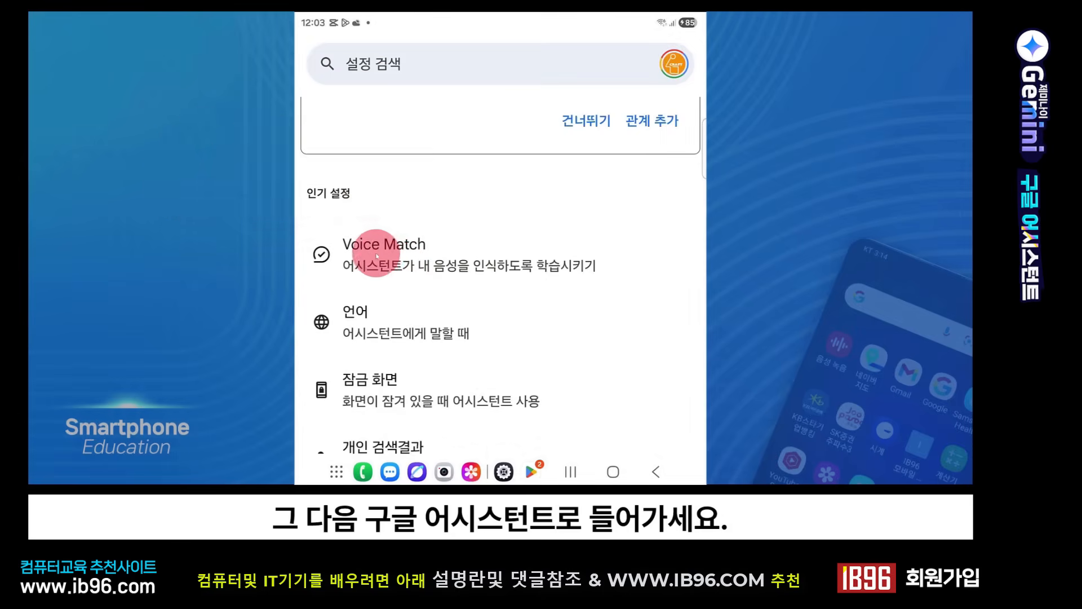
left_click(415, 244)
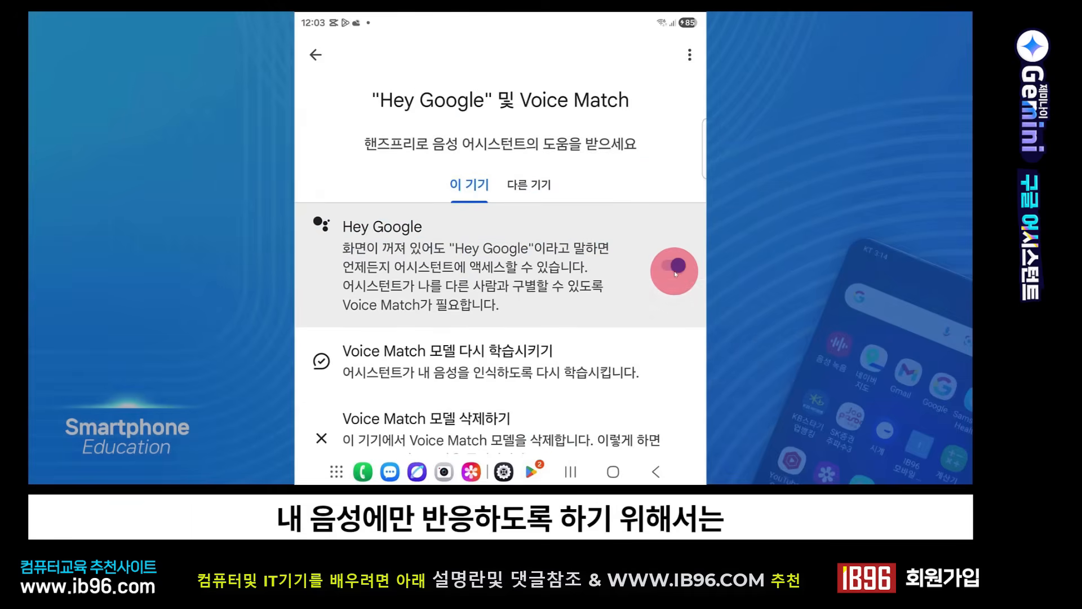
left_click(471, 373)
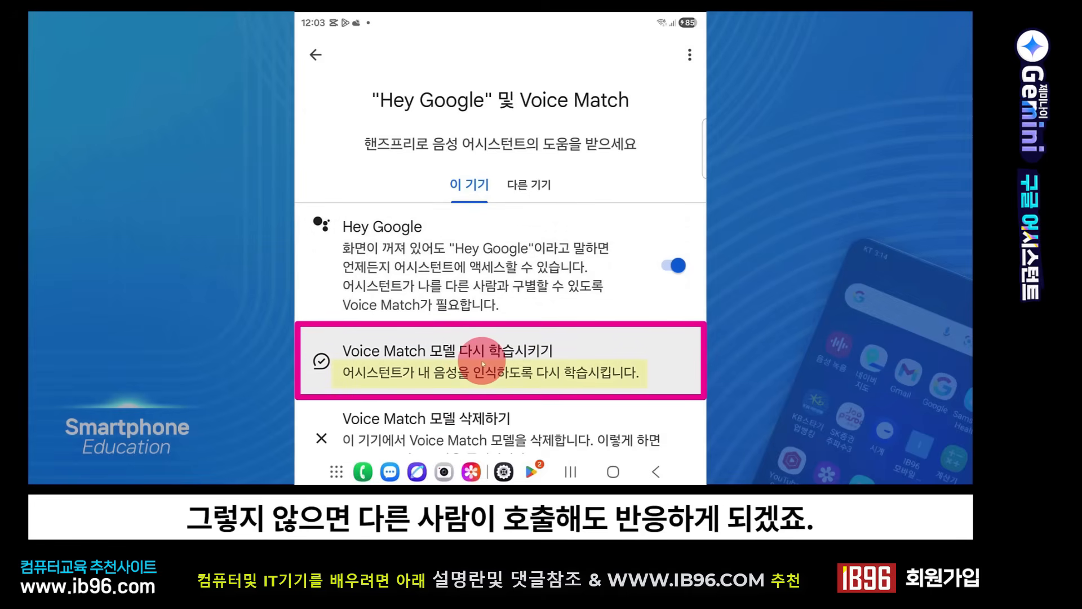
left_click(459, 364)
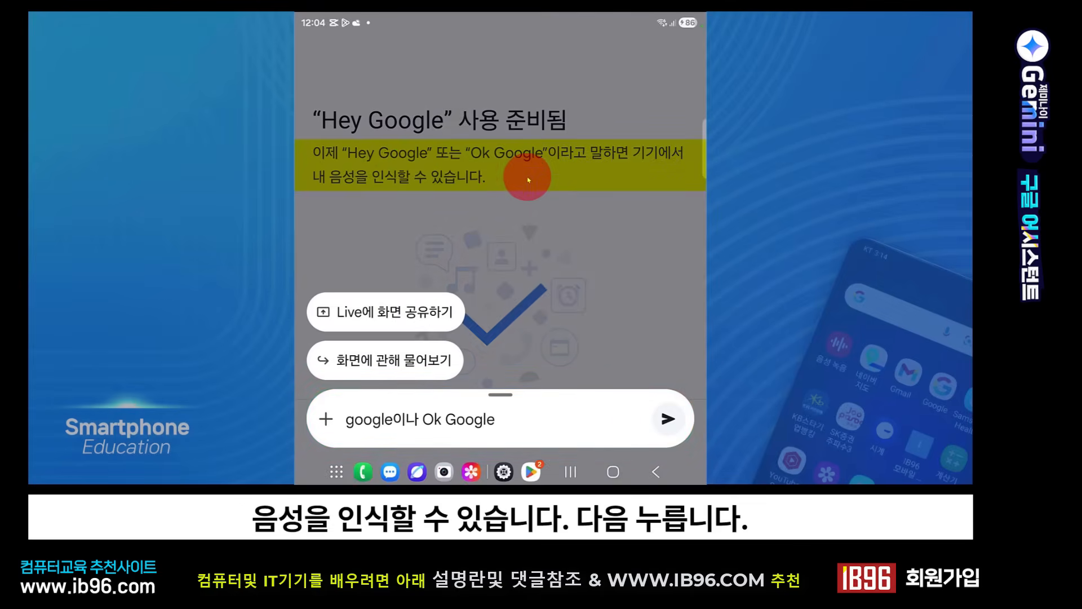
Step: Dismiss the Gemini overlay, finish the "Hey Google" setup with audio recording storage postponed, and leave the Voice Match settings
left_click(527, 179)
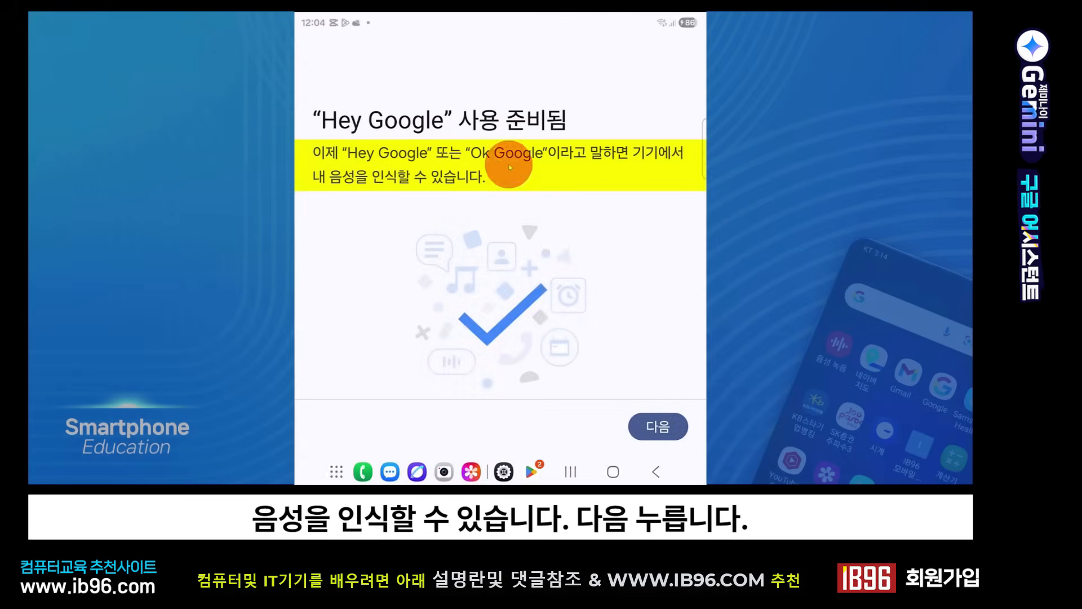
left_click(655, 433)
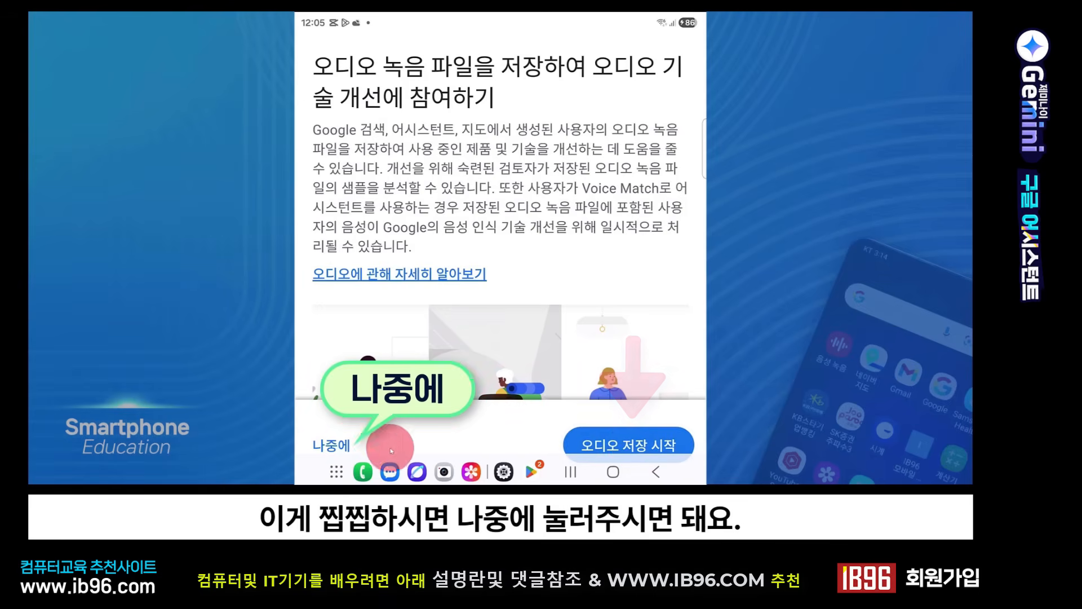
left_click(348, 446)
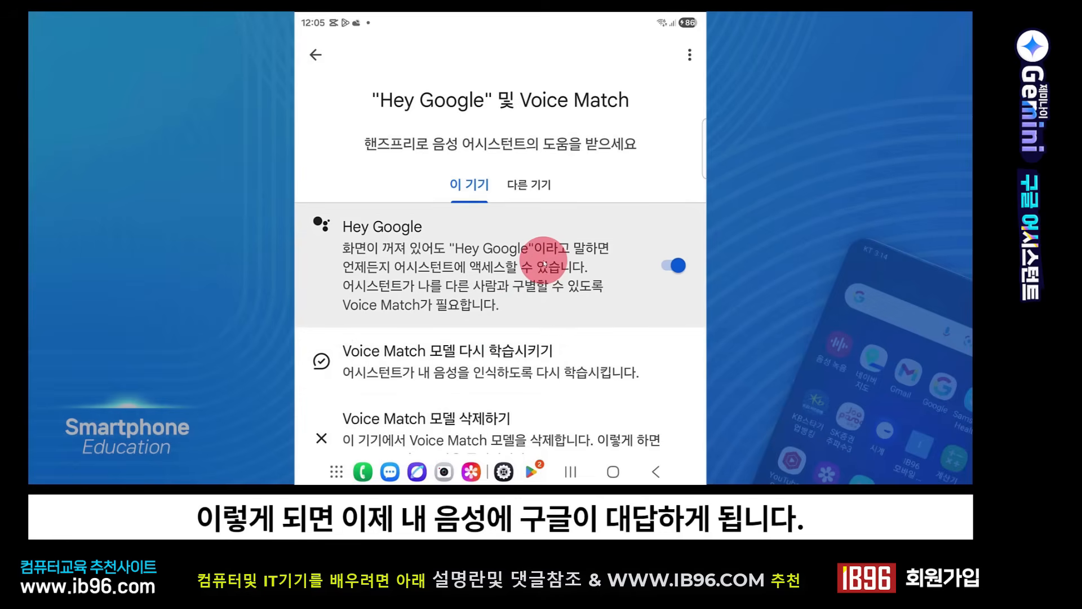
left_click(328, 58)
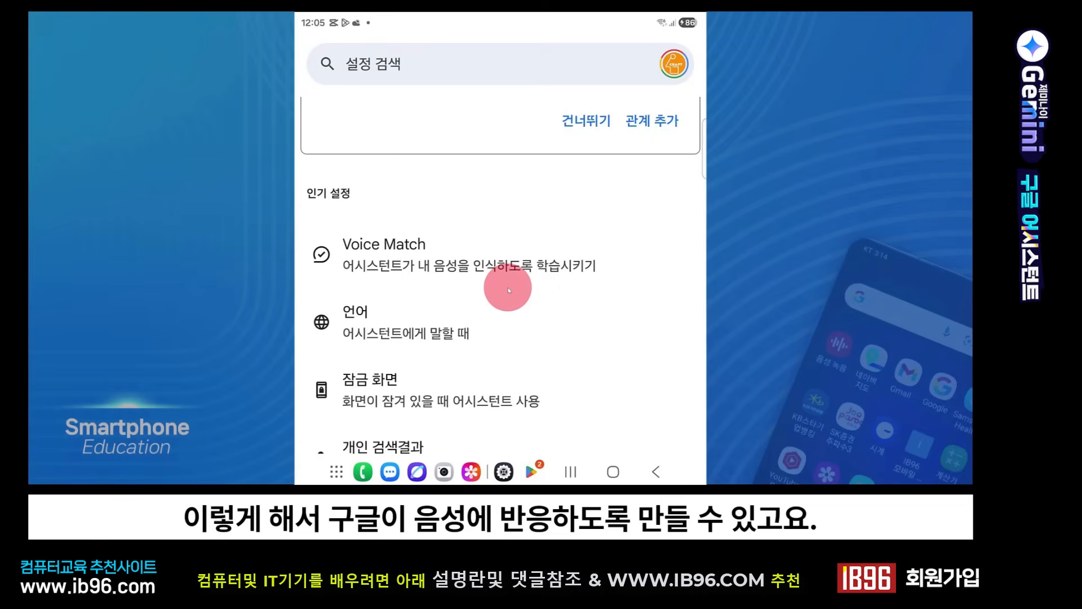
left_click(653, 461)
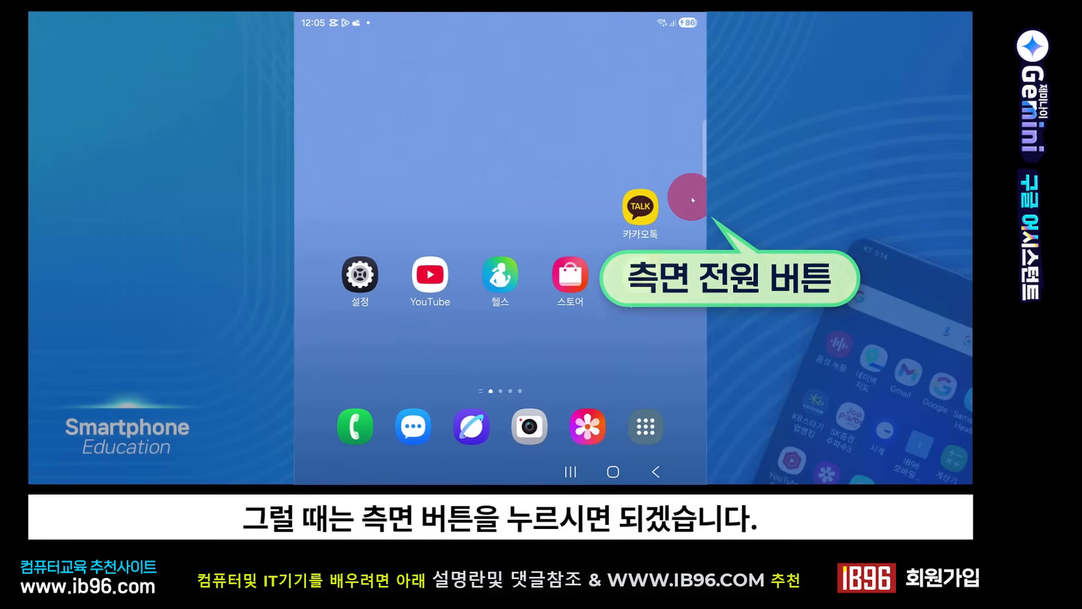
Step: Open the side button's long-press options under 유용한 기능 and the settings of the Google digital assistant entry
left_click(359, 282)
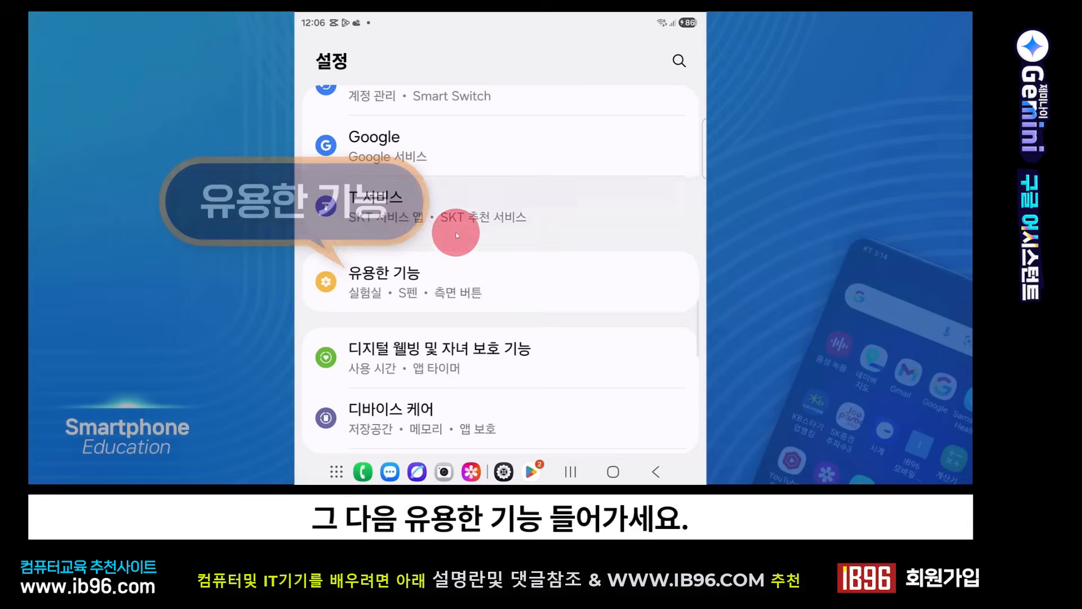
left_click(430, 294)
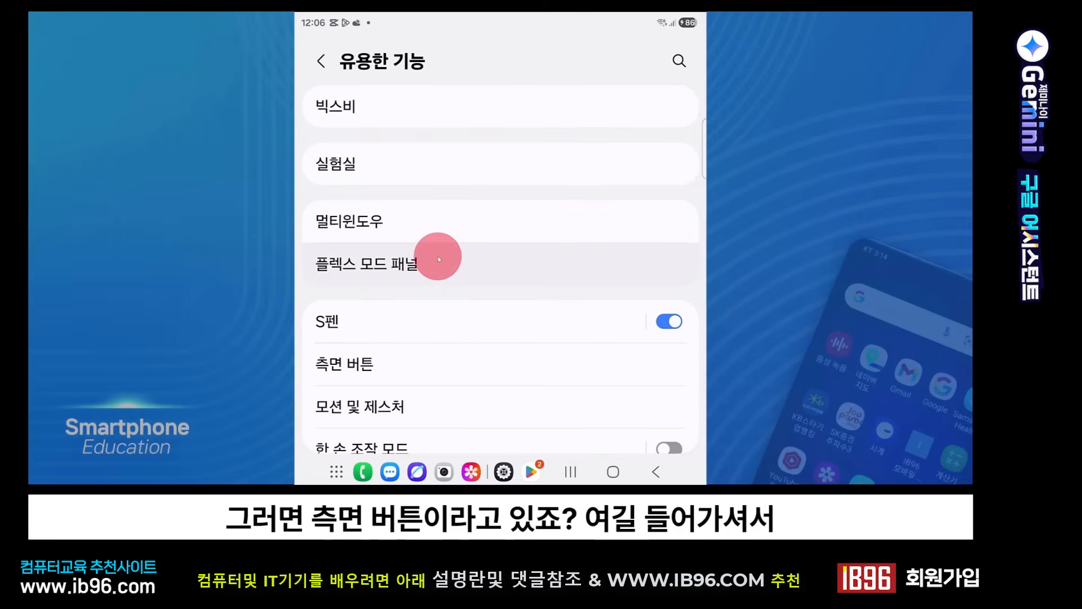
scroll(438, 257, "down", 3)
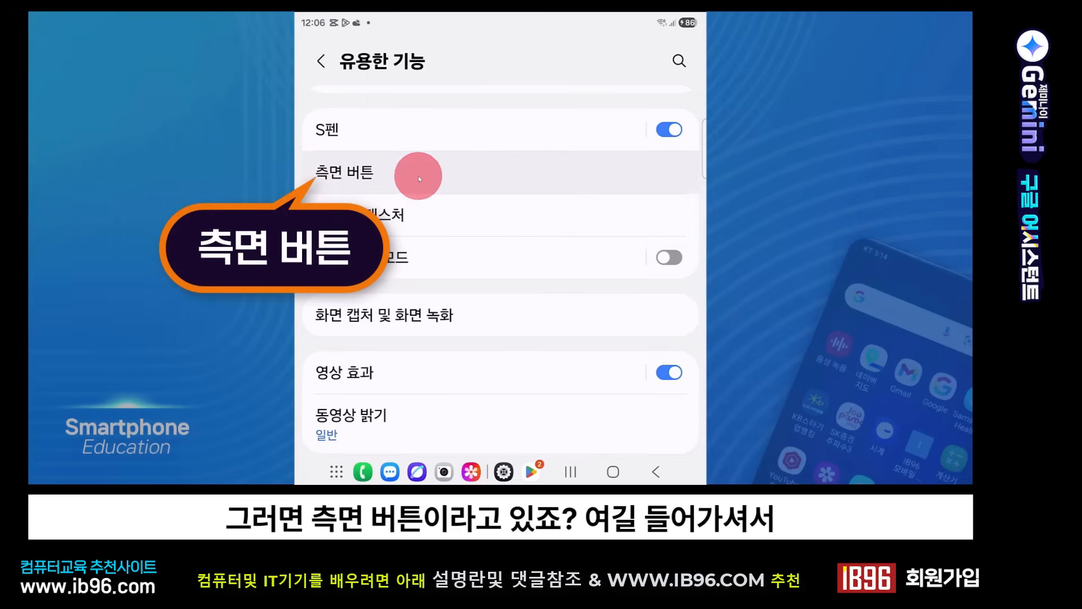
left_click(401, 178)
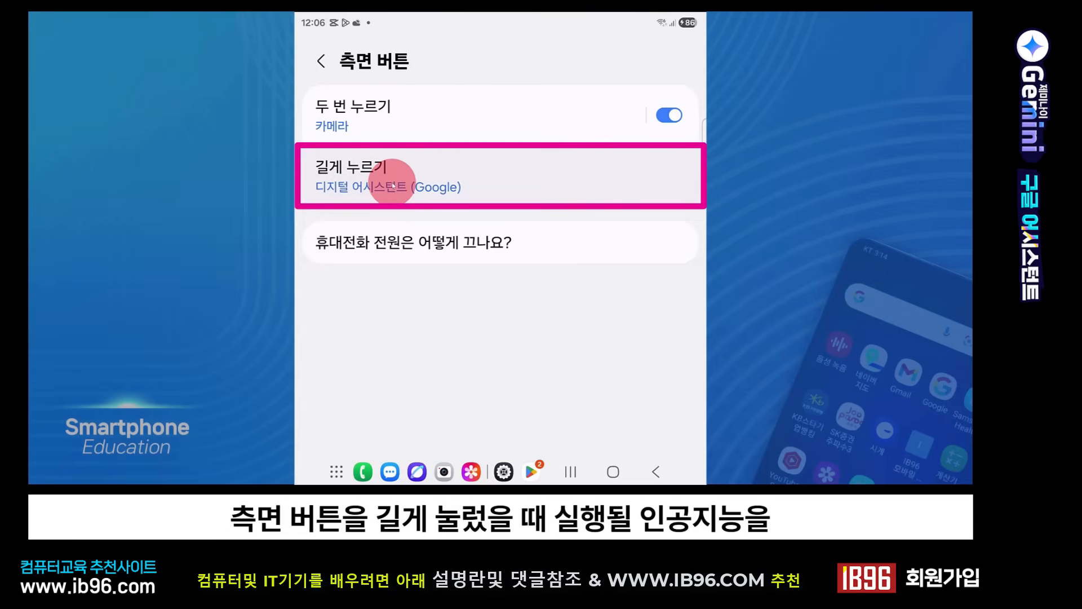
left_click(393, 188)
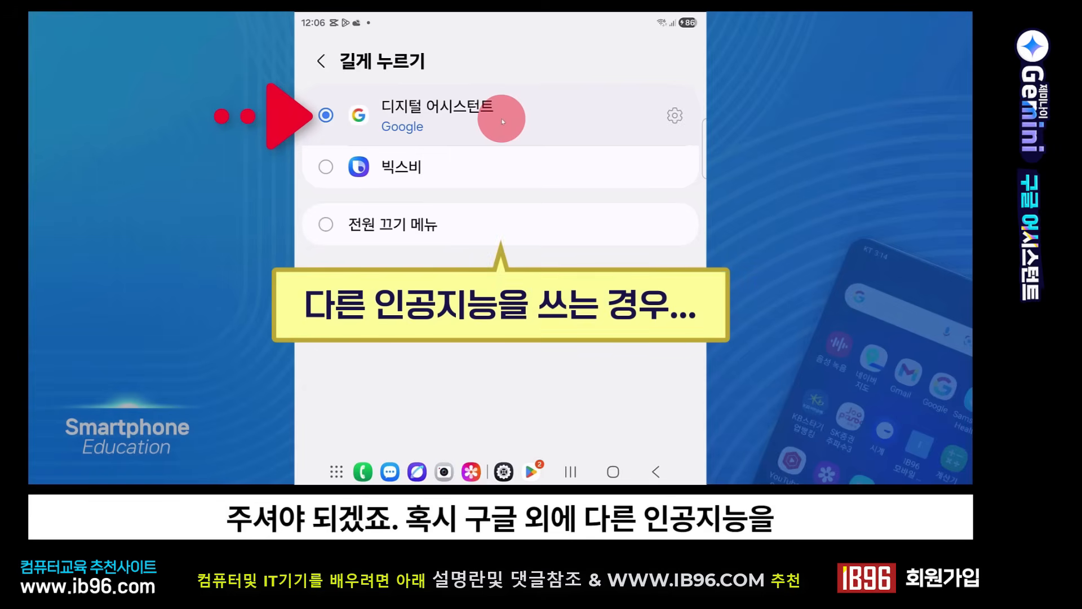
left_click(675, 117)
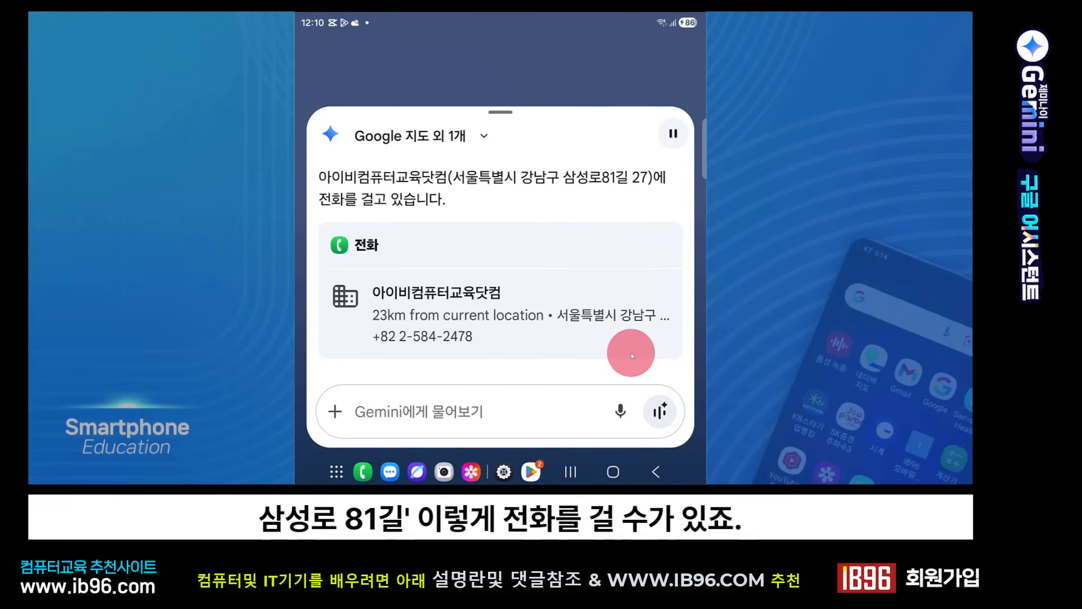
left_click(614, 472)
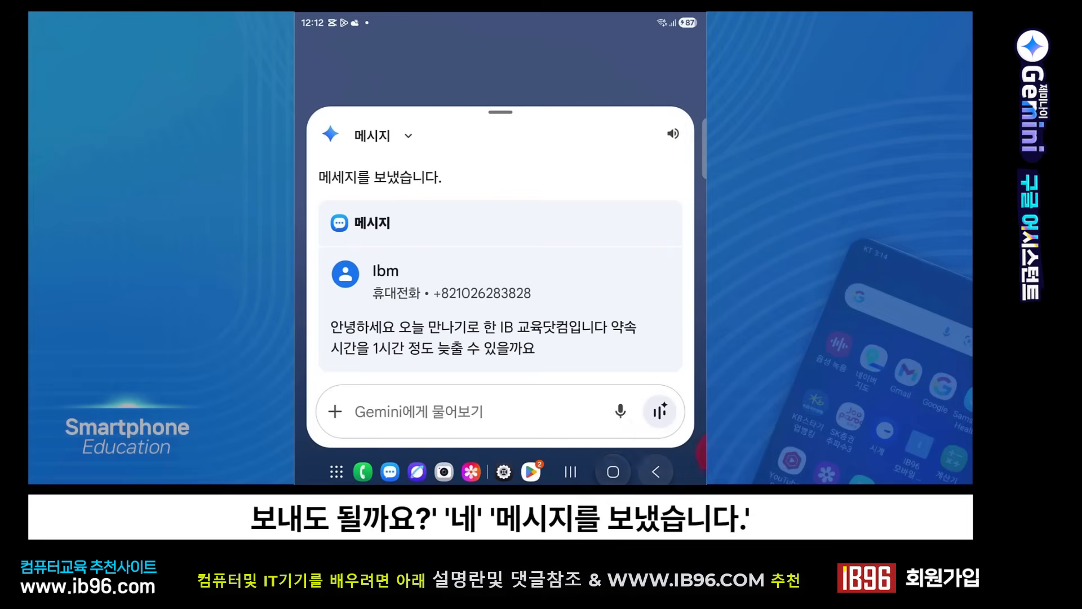
left_click(390, 471)
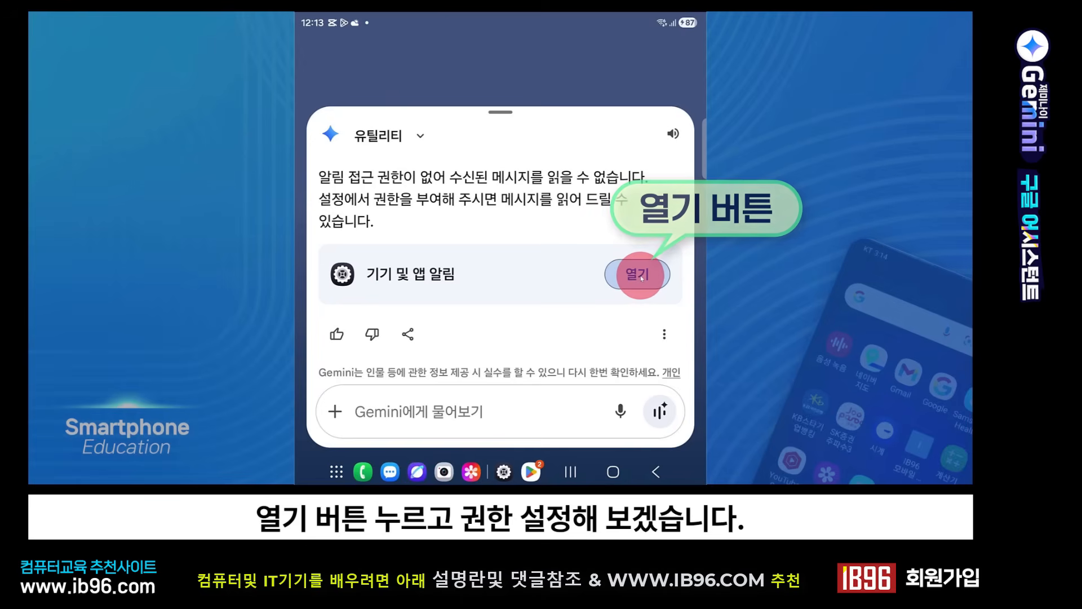
Step: Grant Google notification access from Gemini's 기기 및 앱 알림 prompt and return to the home screen
left_click(641, 276)
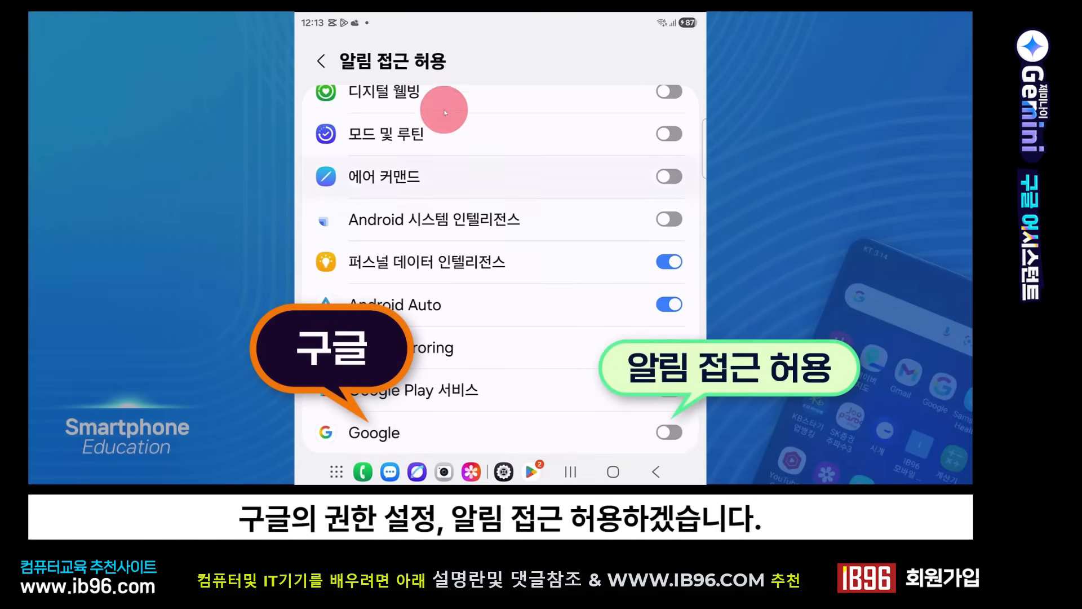
left_click(669, 432)
left_click(561, 413)
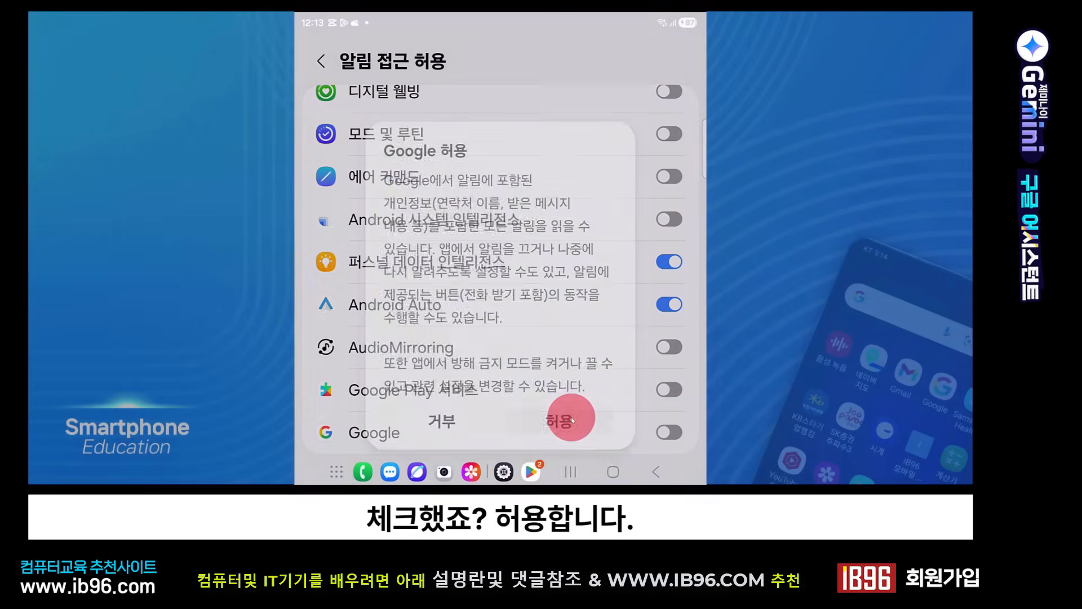
left_click(614, 470)
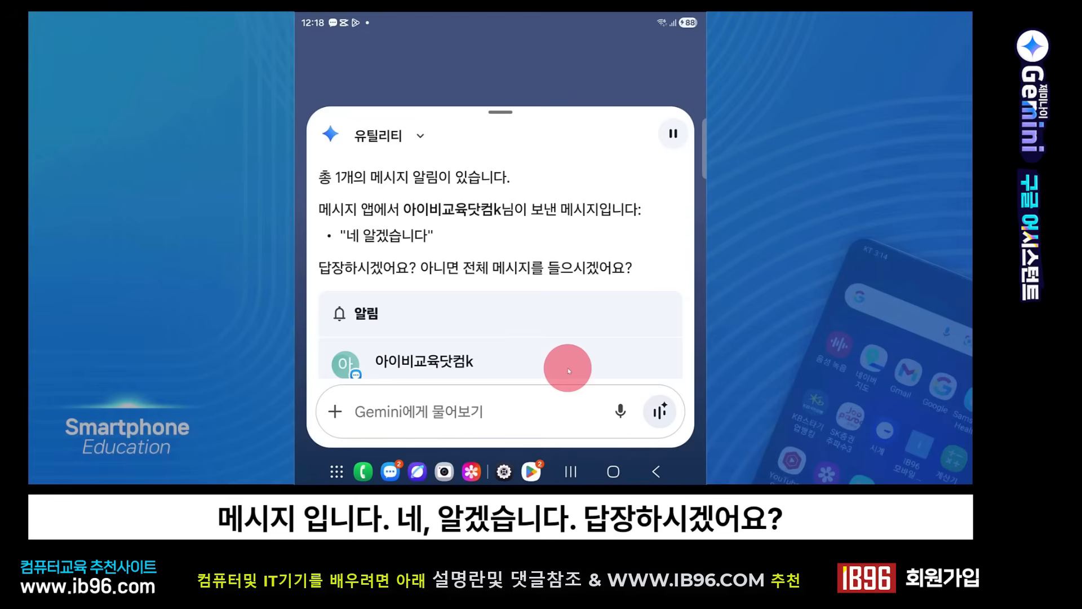
Step: Try the keyboard and microphone entry options in the Gemini prompt field, then leave the message reply
left_click(620, 415)
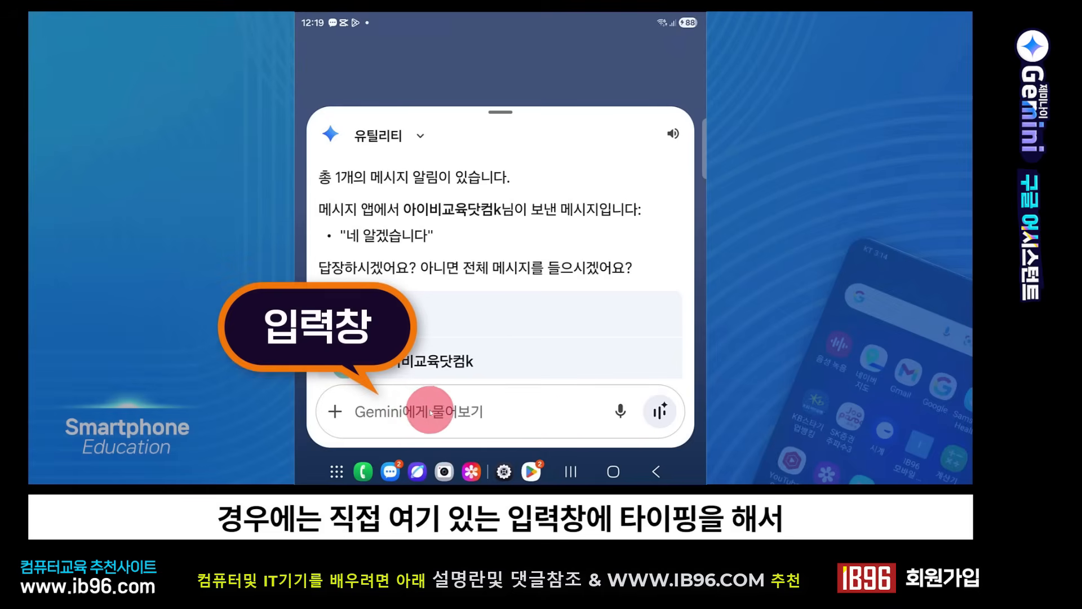
left_click(455, 410)
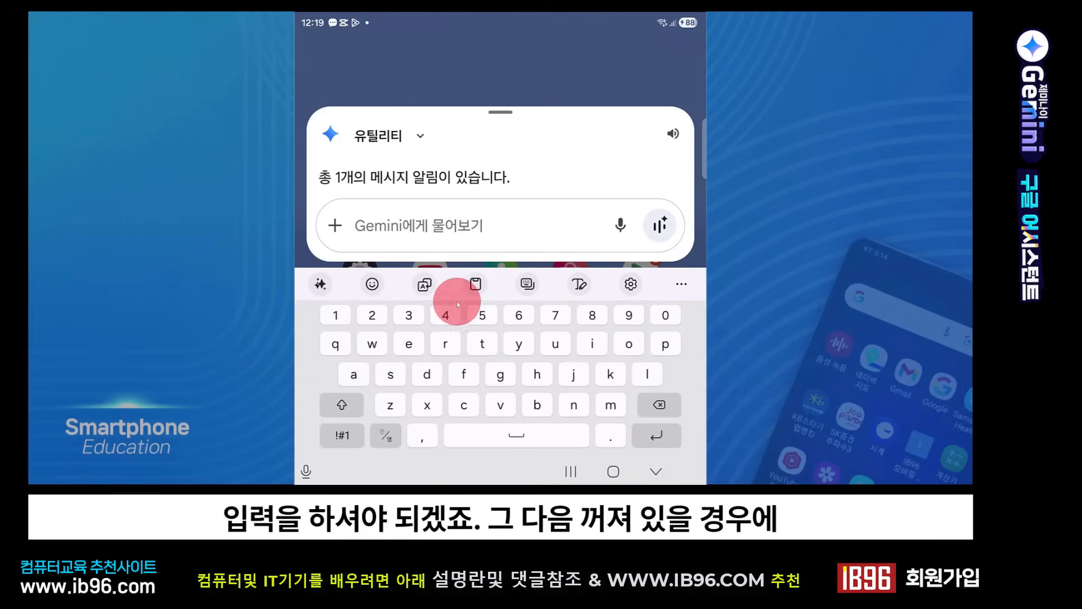
left_click(656, 471)
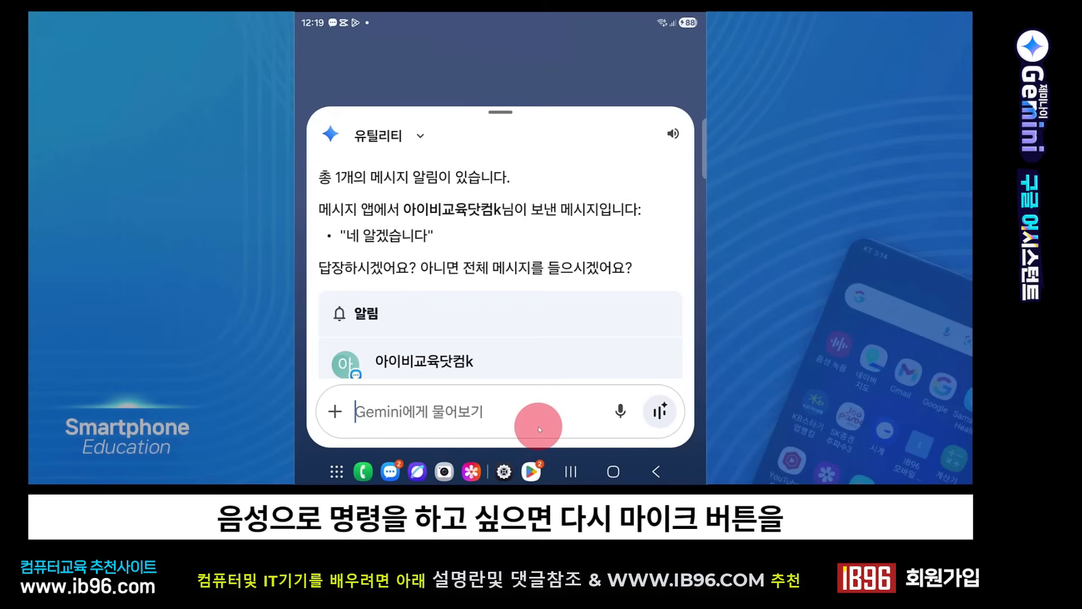
left_click(620, 412)
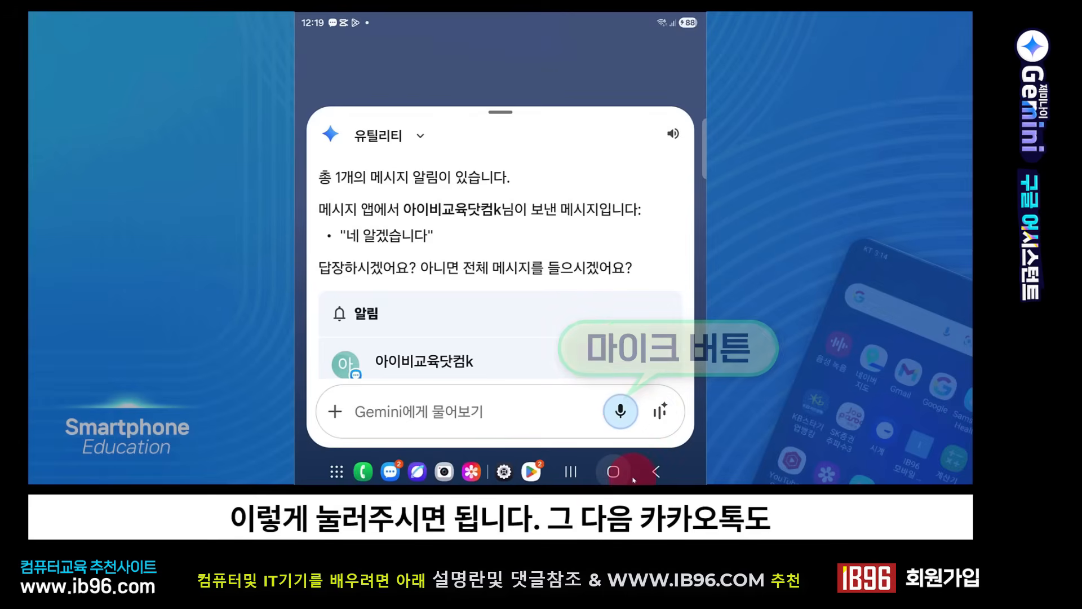
left_click(628, 449)
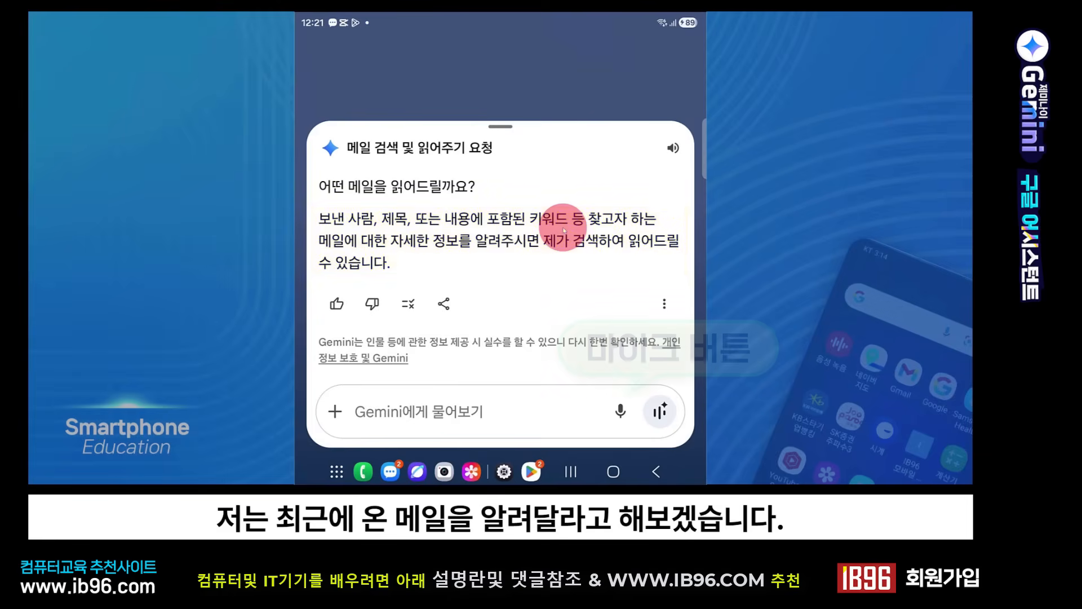
Step: Ask Gemini by voice to read the most recently received email and pause its spoken answer
left_click(625, 412)
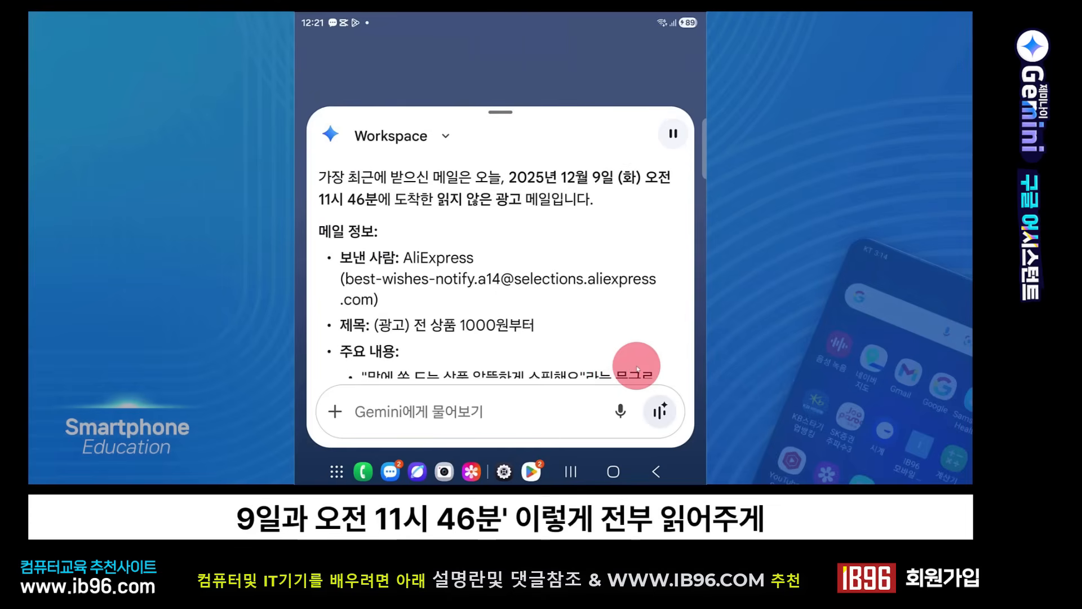
left_click(671, 135)
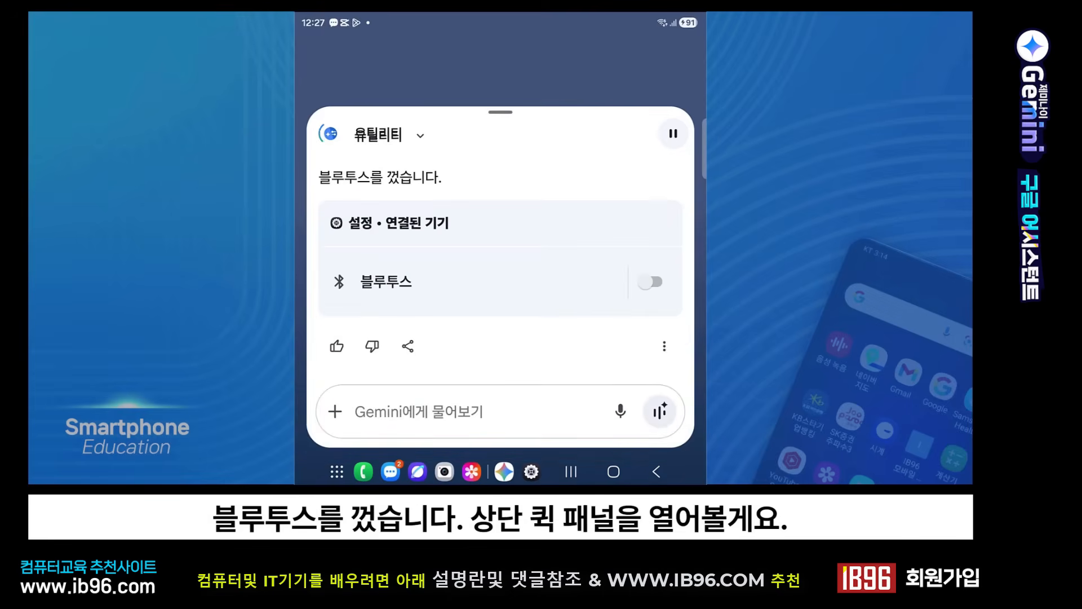
Step: Check the Bluetooth and flashlight toggles in the quick panel against the voice commands given to Gemini
left_click(350, 23)
left_click_drag(341, 19, 326, 225)
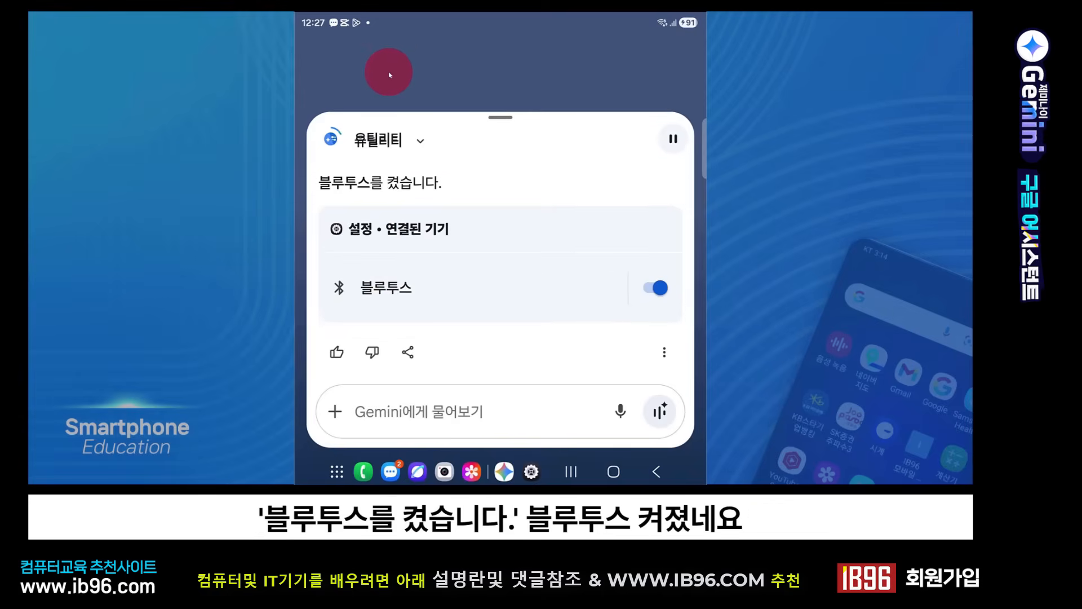
left_click_drag(358, 45, 361, 198)
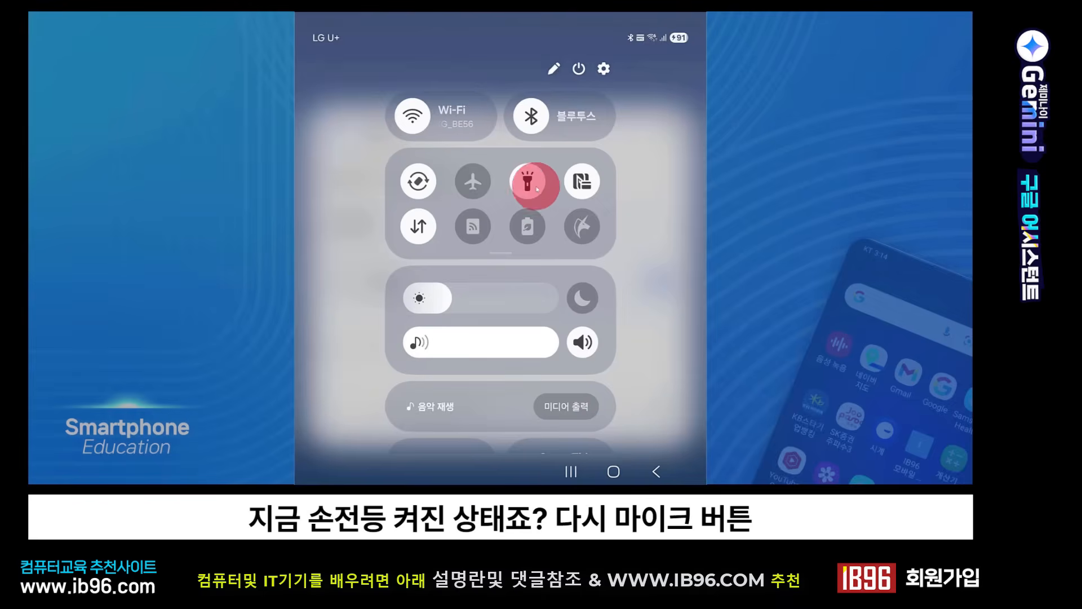
Step: Ask Gemini by voice to turn off the flashlight with '손전등 꺼 주세요' and dismiss its reply
left_click(622, 412)
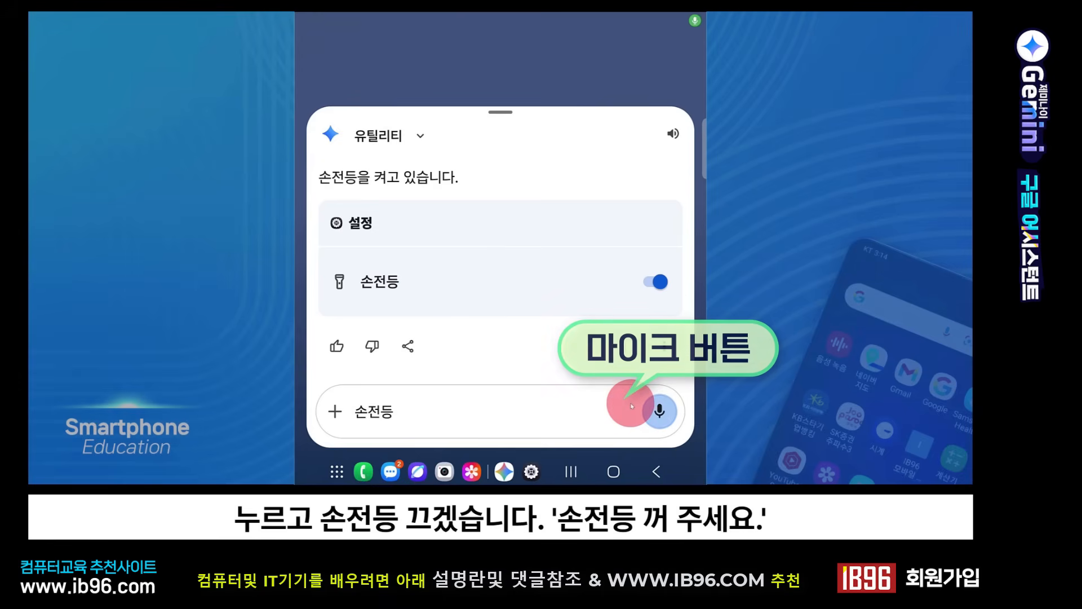
left_click(631, 406)
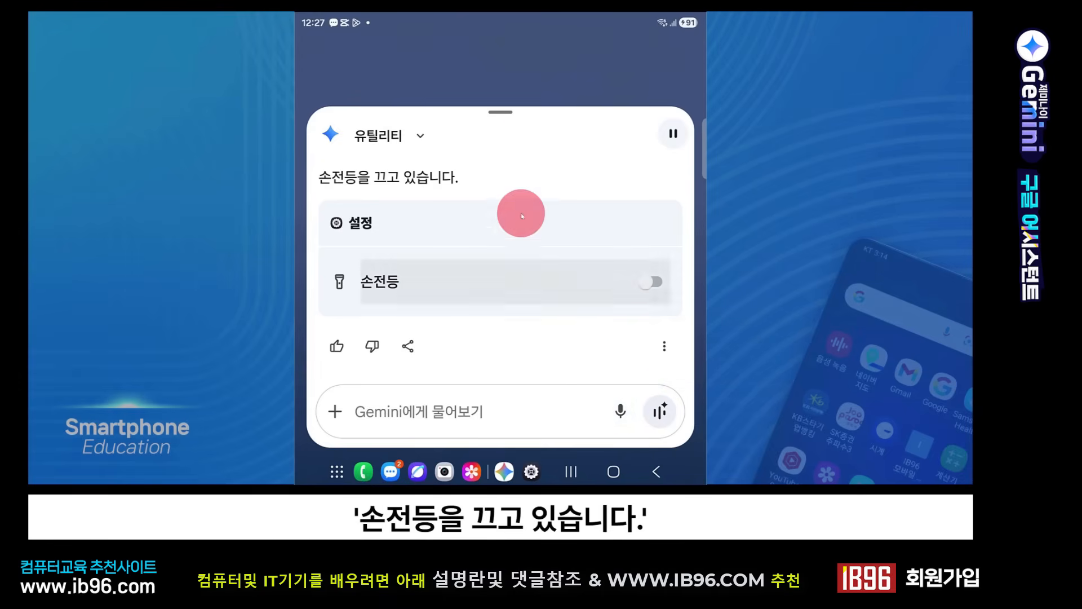
left_click(569, 83)
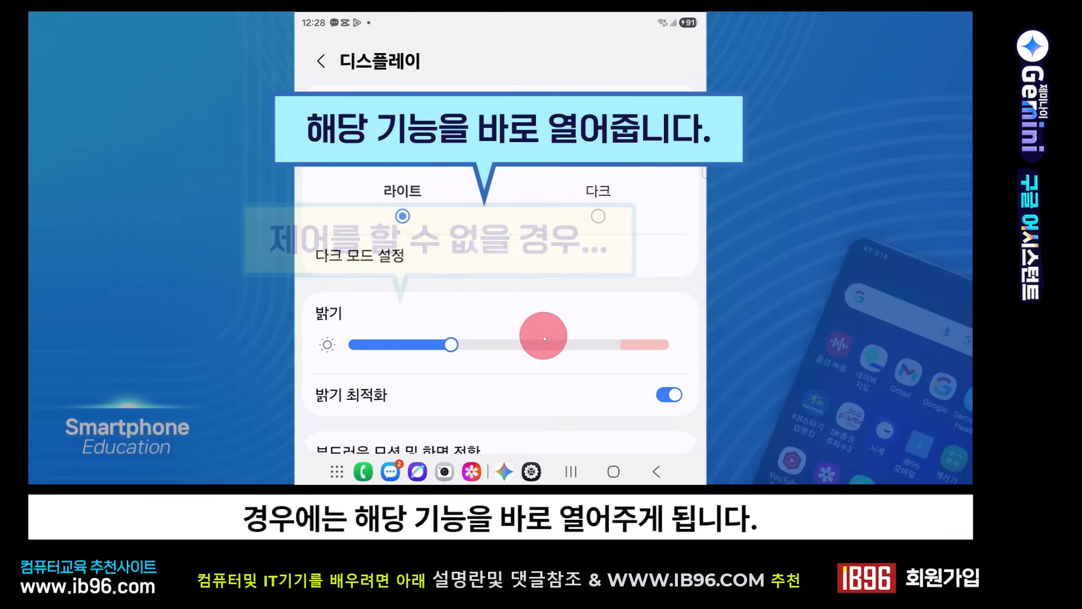
Step: Leave the display settings, raise the volume by 10% and open YouTube through Gemini voice commands, returning to the home screen
left_click(628, 473)
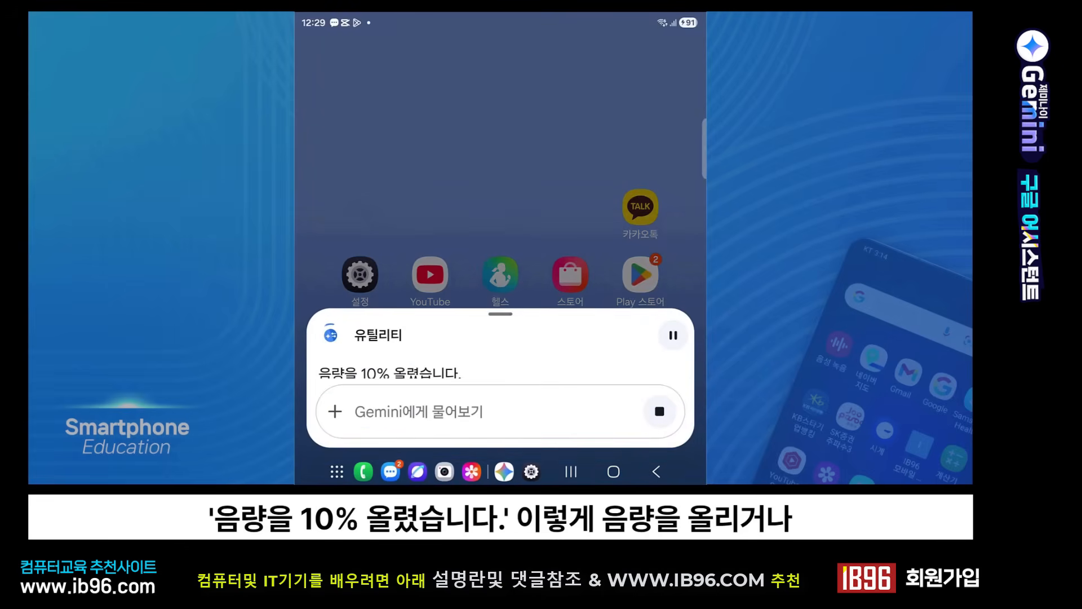
left_click(604, 90)
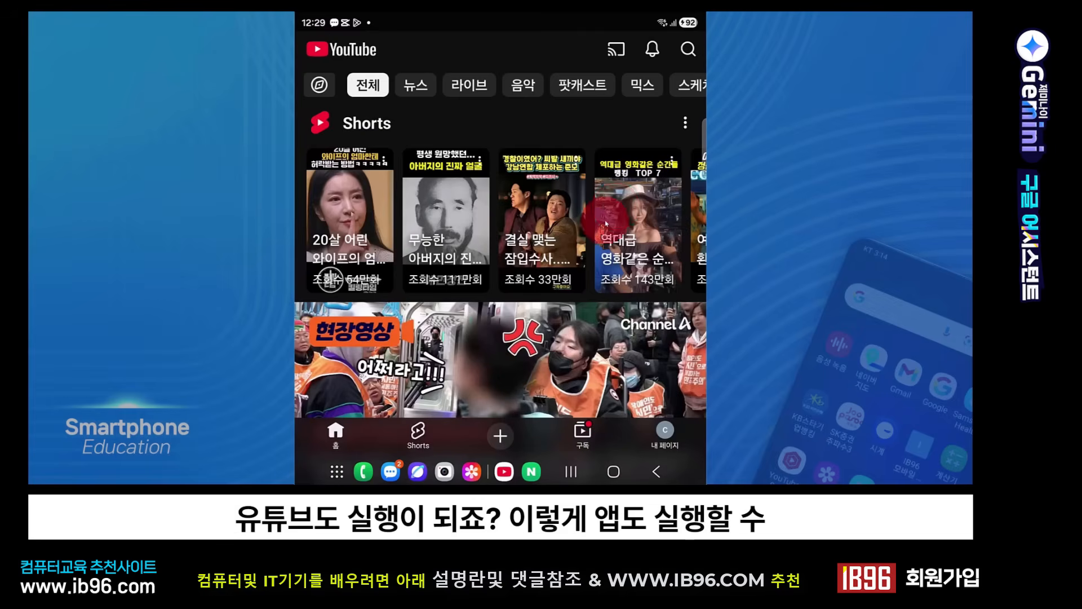
left_click(613, 472)
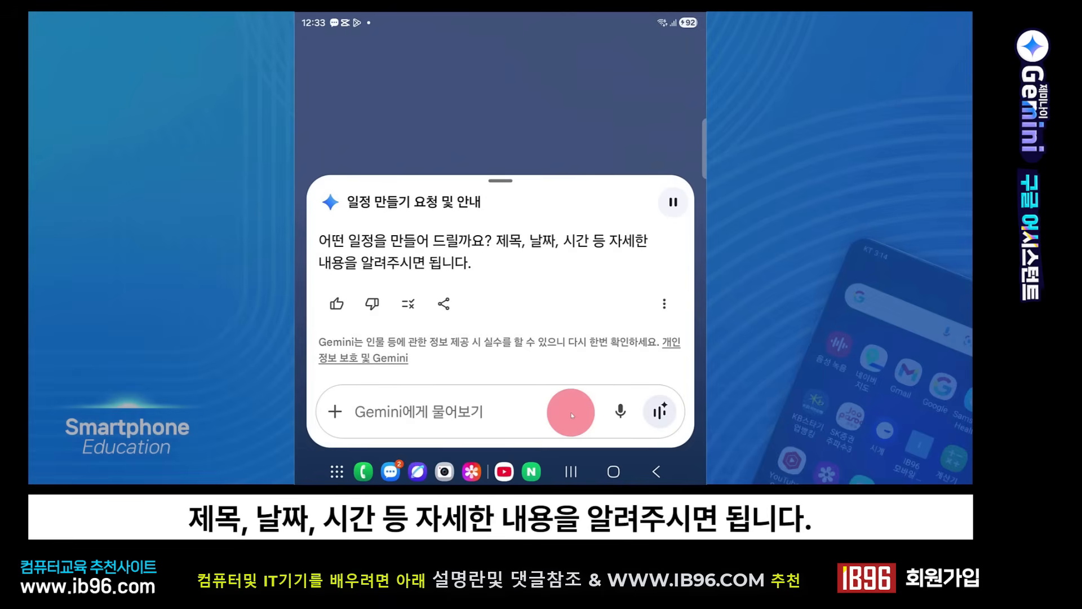
Step: Create a '거래처 미팅' calendar event for today at 3:30 PM by voice, and ask Gemini for today's schedule
left_click(620, 411)
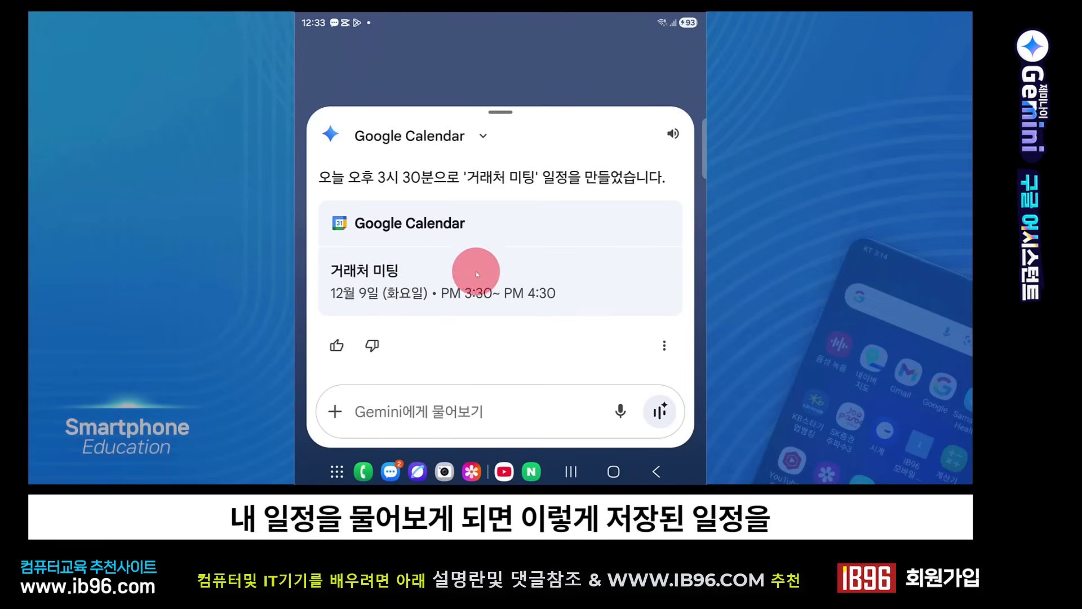
left_click(478, 67)
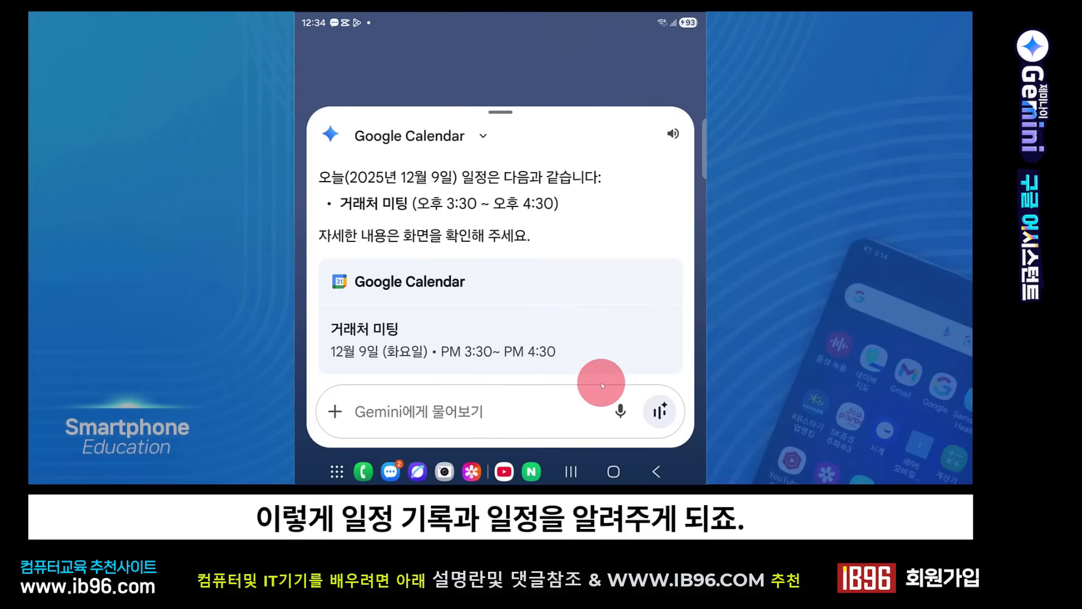
left_click(603, 92)
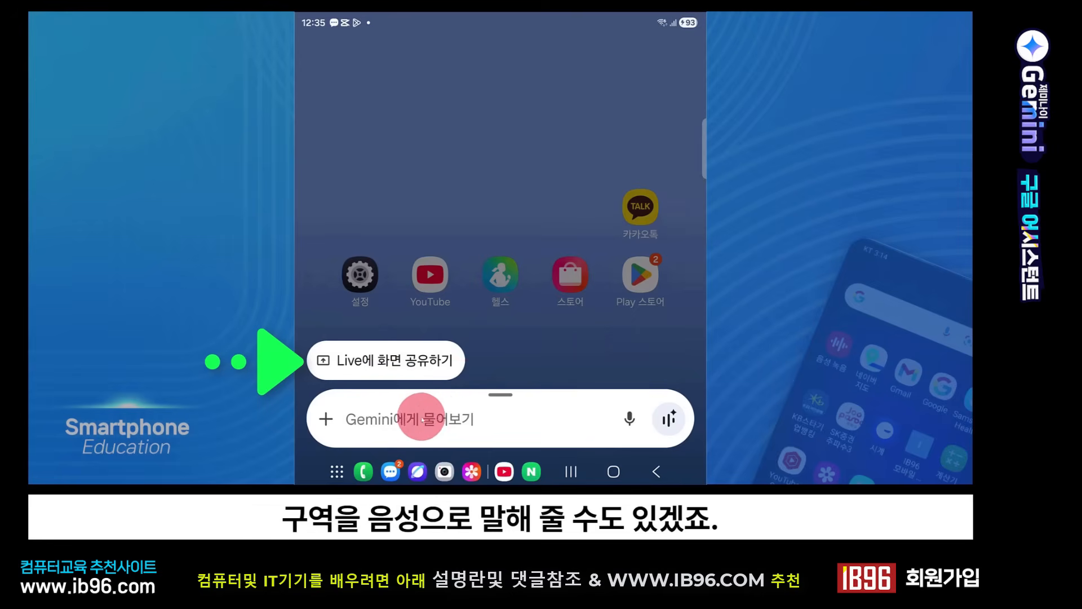
Step: Have Gemini remember the parking spot 지하 3층 A16 by voice, then ask for it back and pause the spoken answer
left_click(629, 418)
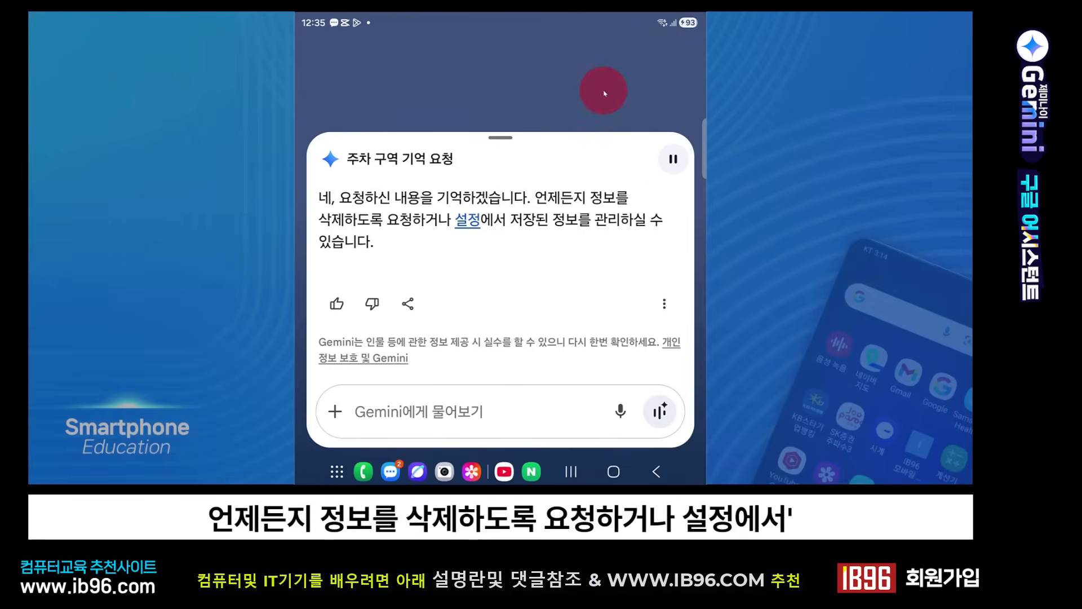
left_click(603, 92)
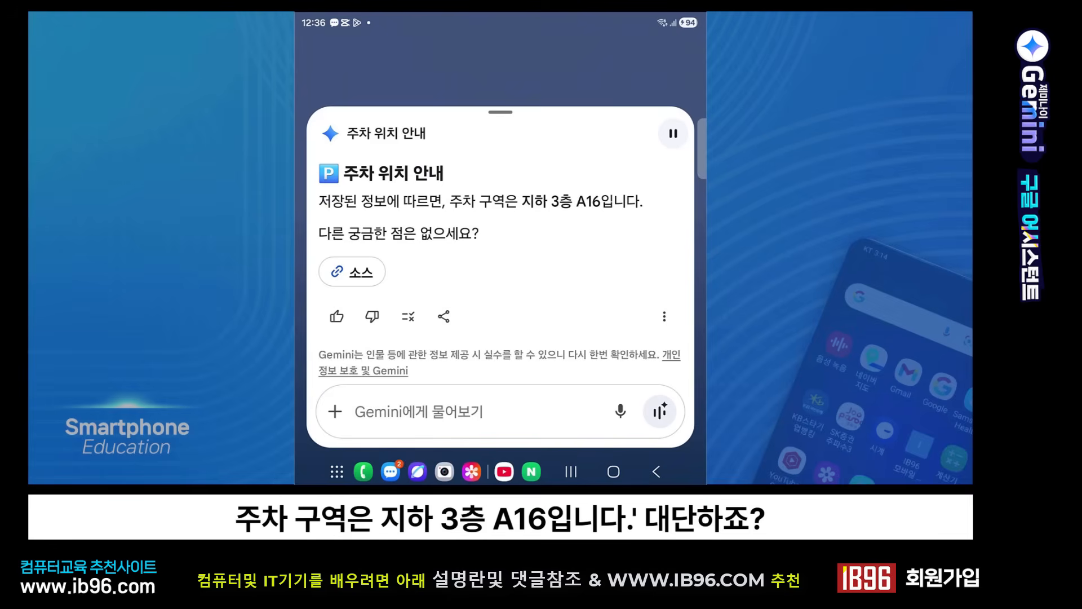
left_click(674, 134)
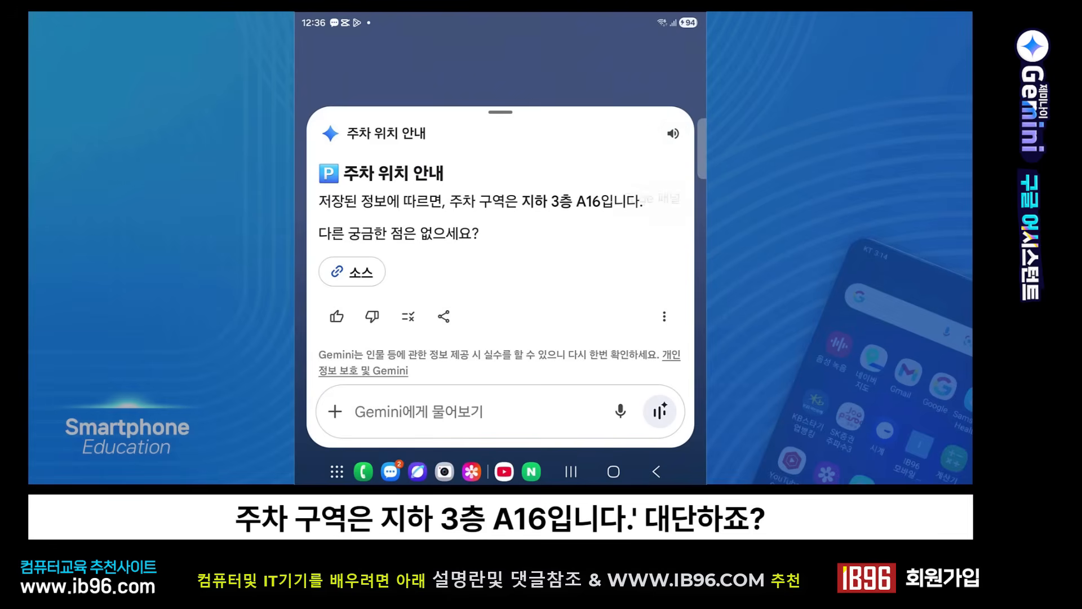
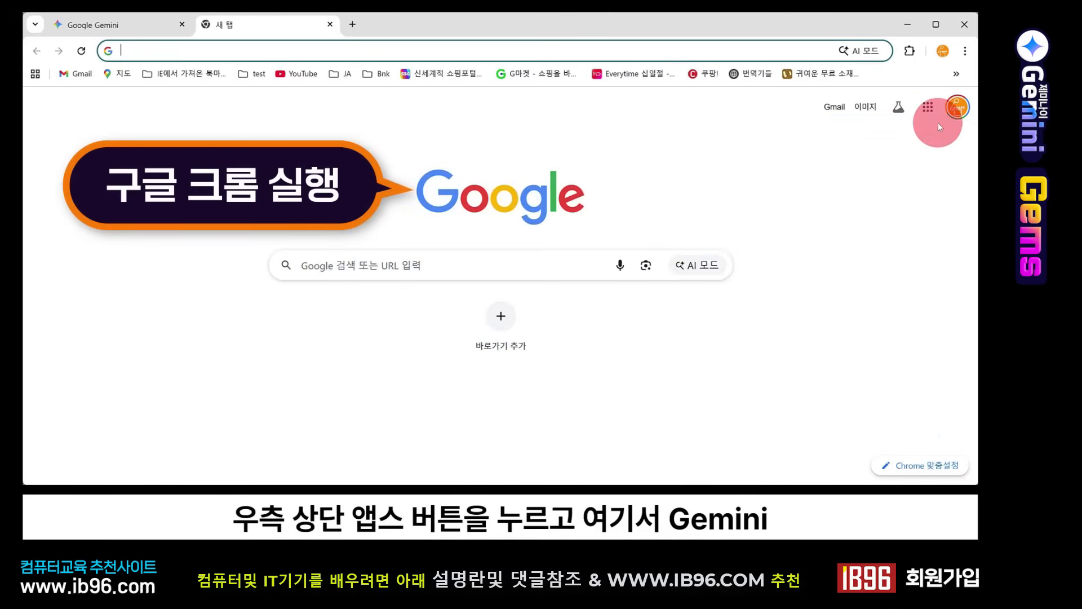
Step: Switch to Chrome, locate Gemini in the Google apps list and close the extra new tab
left_click(930, 109)
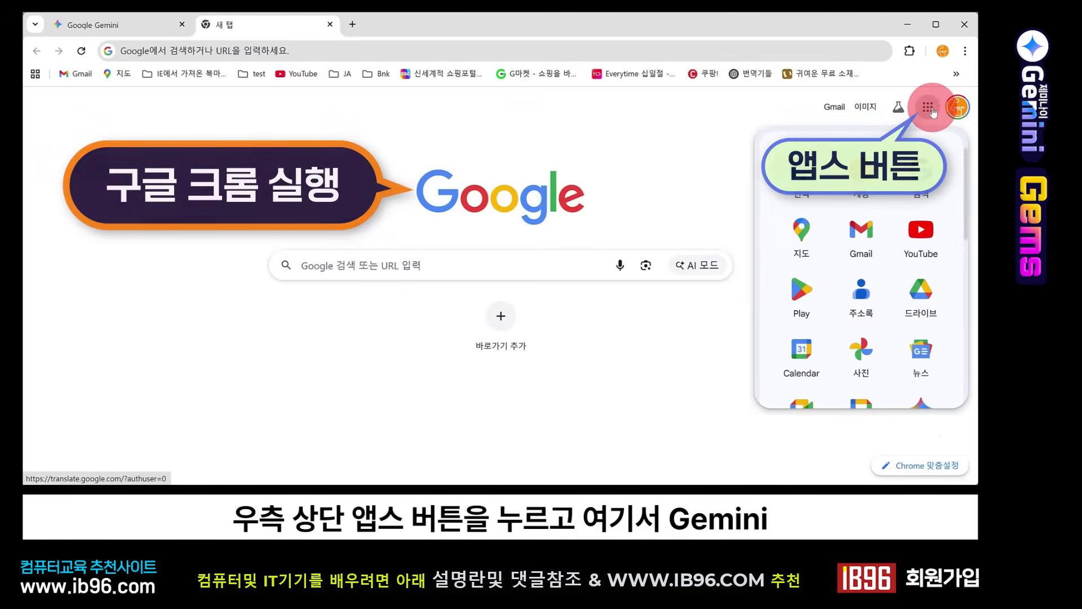
scroll(918, 225, "down", 2)
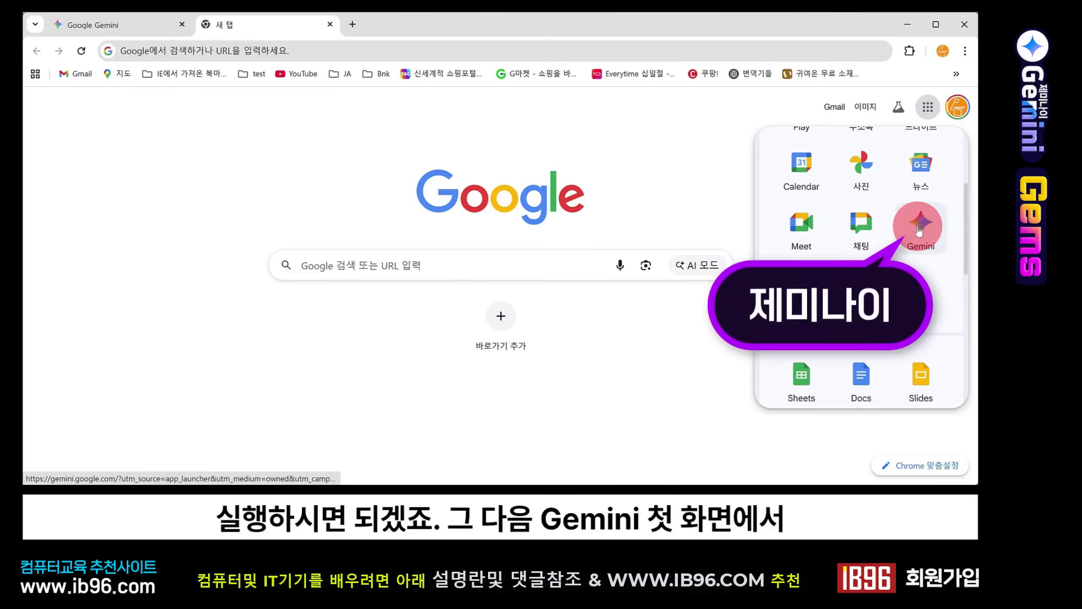
left_click(331, 24)
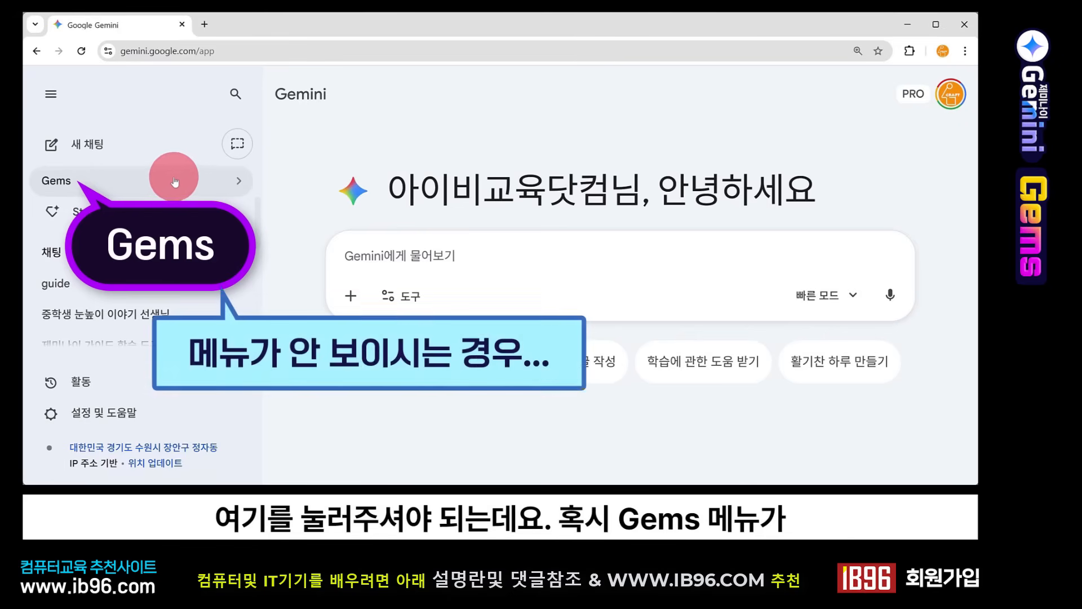
Step: Collapse and expand Gemini's side menu, and open the Gem manager
left_click(51, 96)
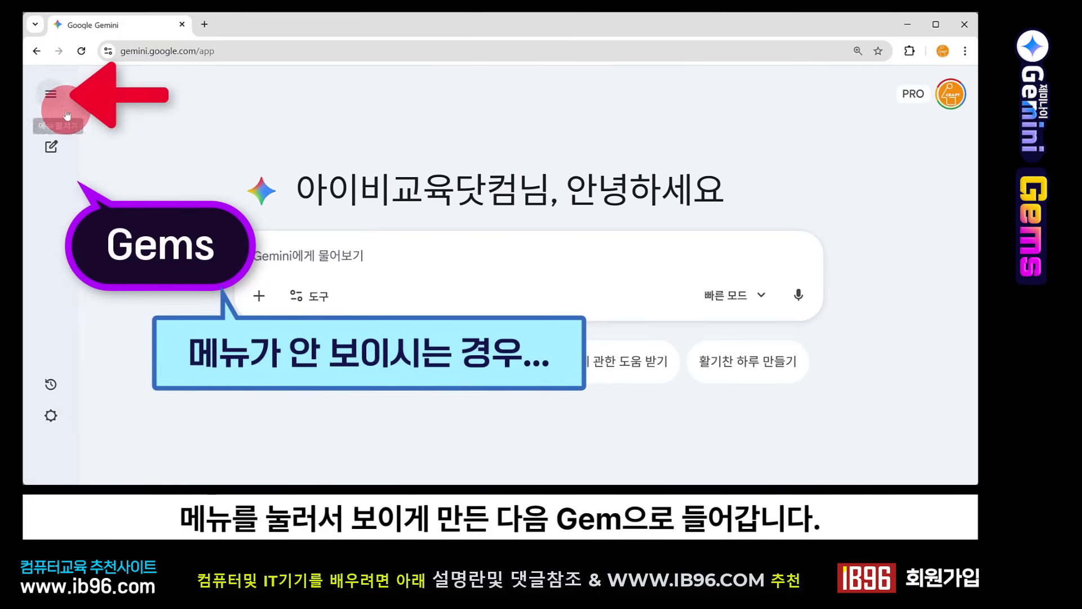
left_click(51, 94)
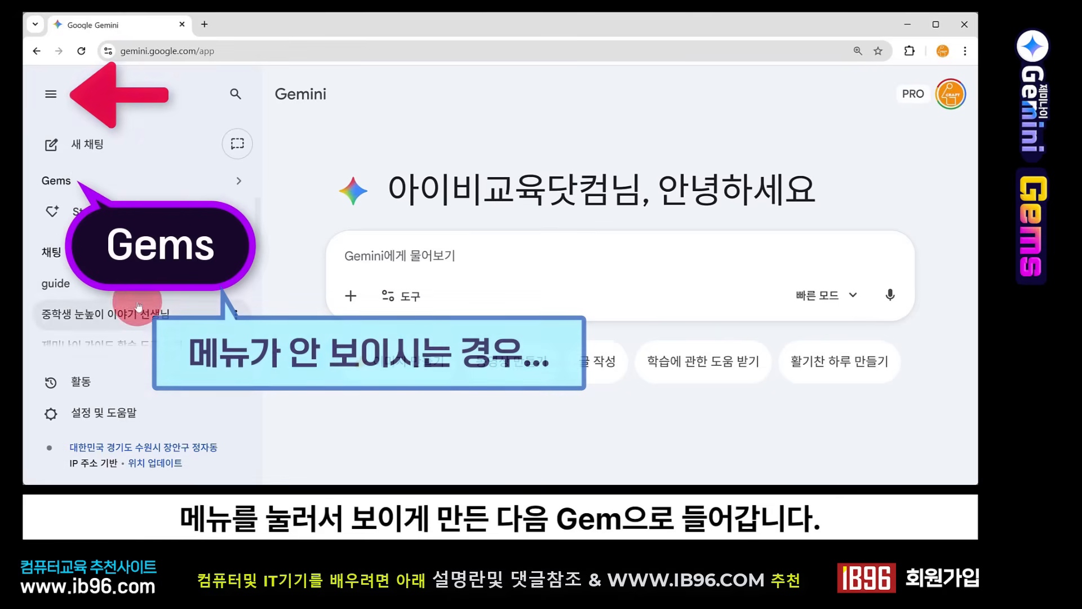
left_click(93, 178)
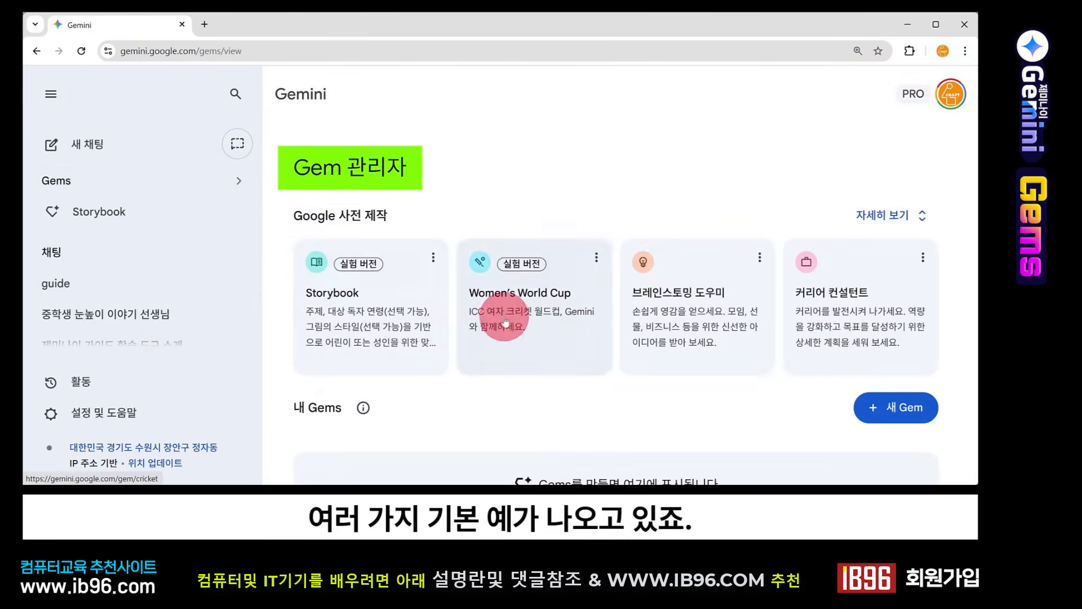
Step: Look over Google's premade Gems and the 내 Gems section, and start creating a new Gem
scroll(750, 321, "down", 1)
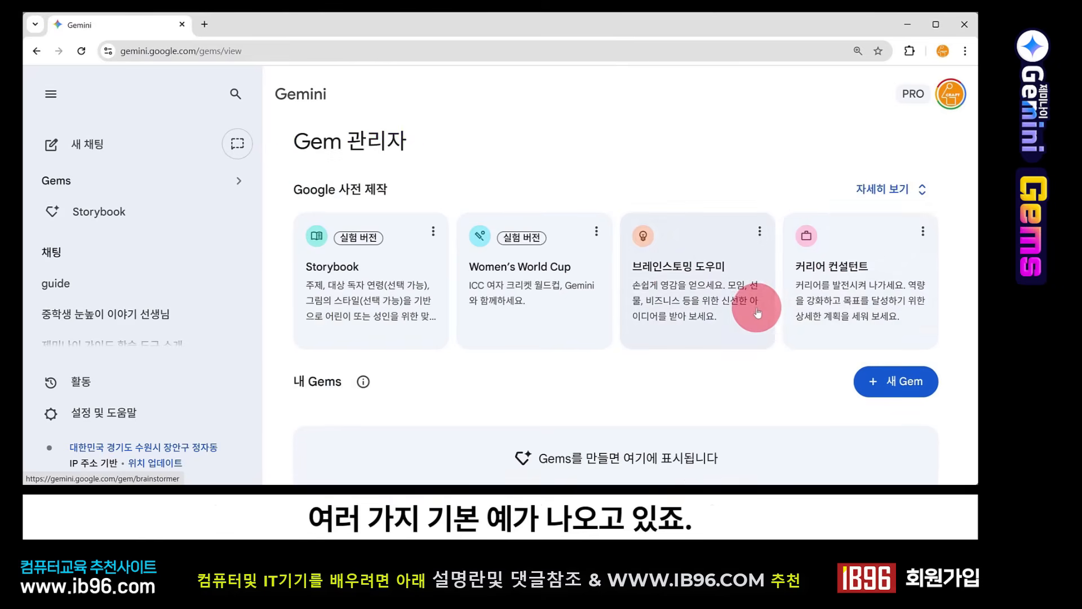
scroll(688, 328, "down", 2)
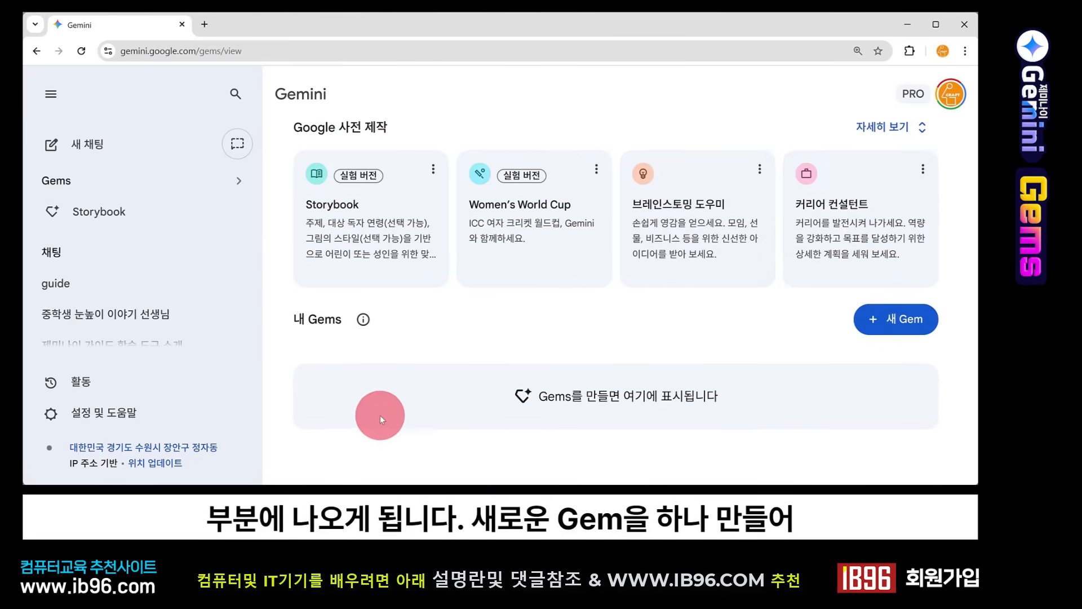
scroll(380, 411, "up", 2)
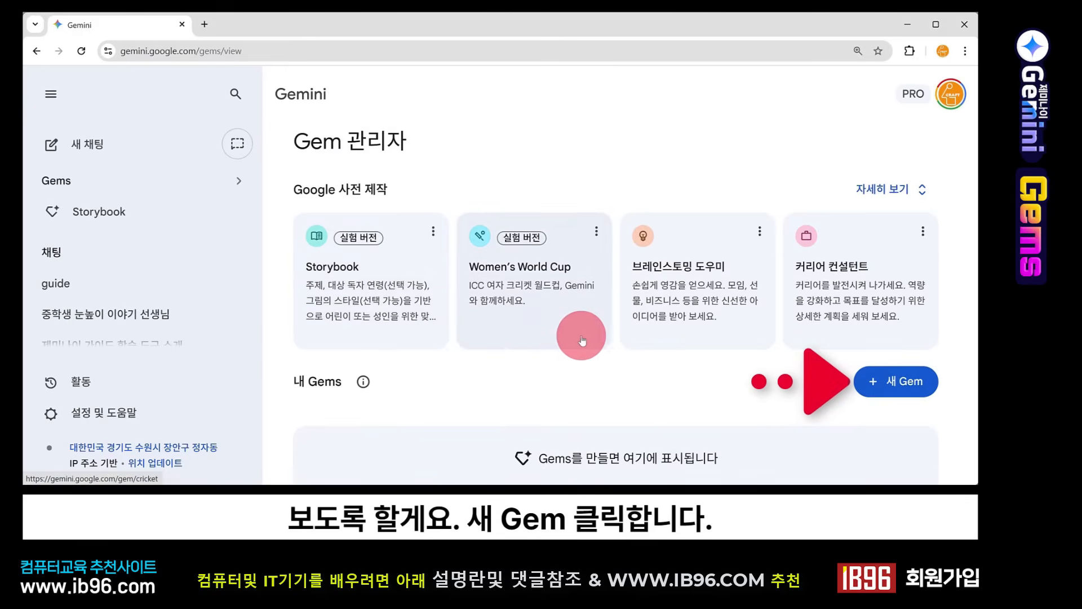
left_click(907, 389)
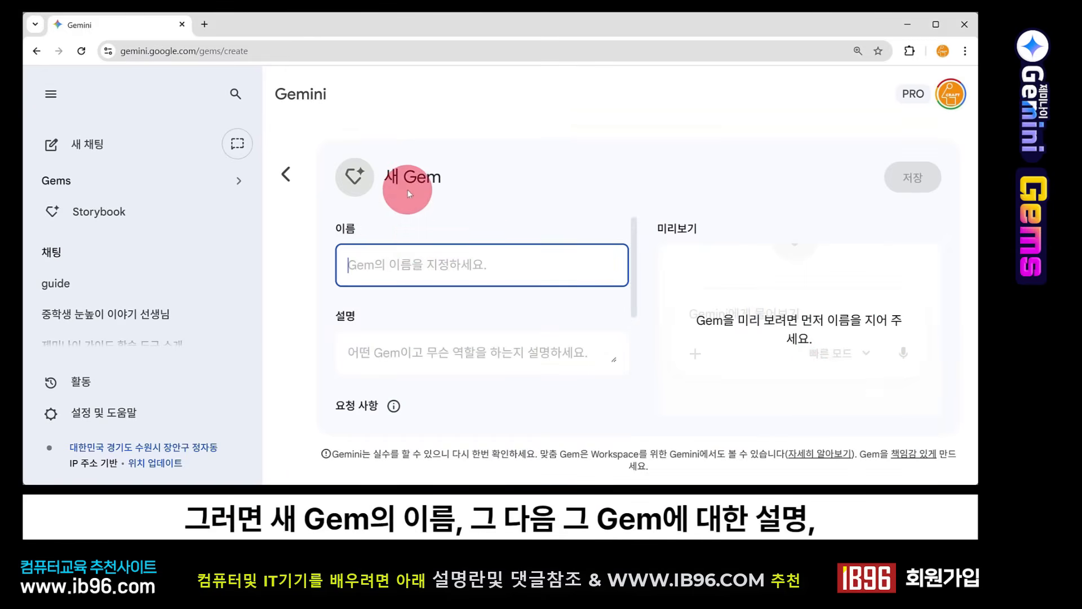
Step: Review the new Gem form's fields and the file source options offered for 지식, without adding a file
scroll(411, 252, "down", 2)
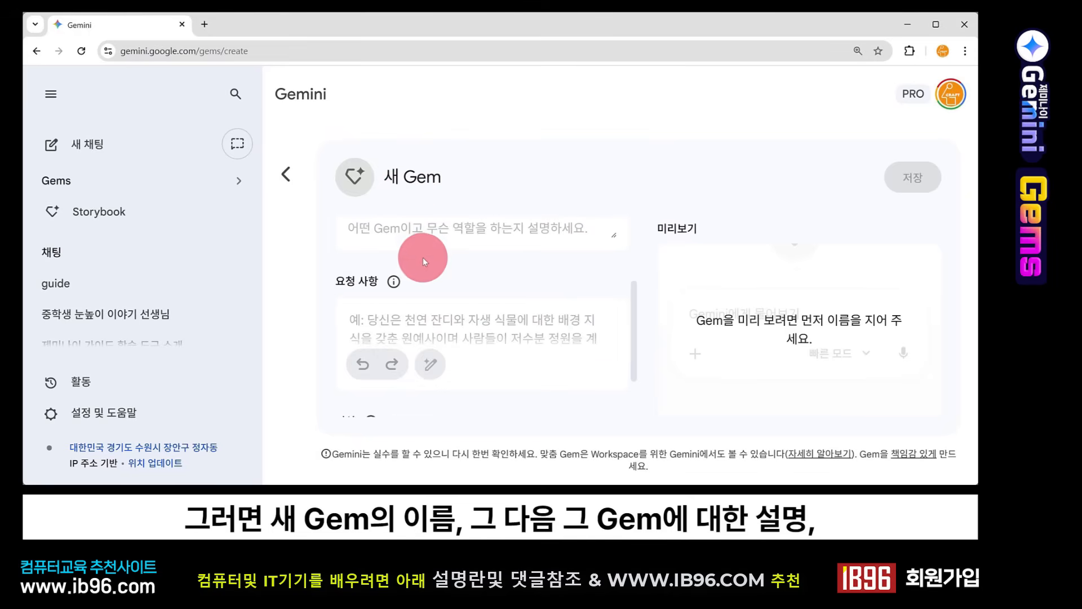
scroll(422, 257, "up", 1)
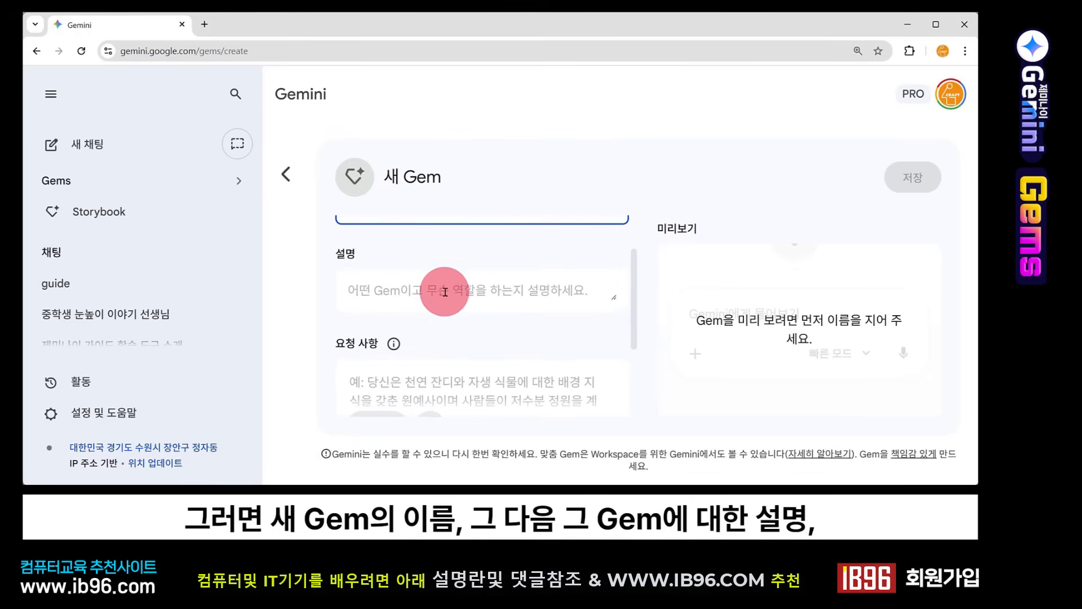
scroll(445, 291, "down", 2)
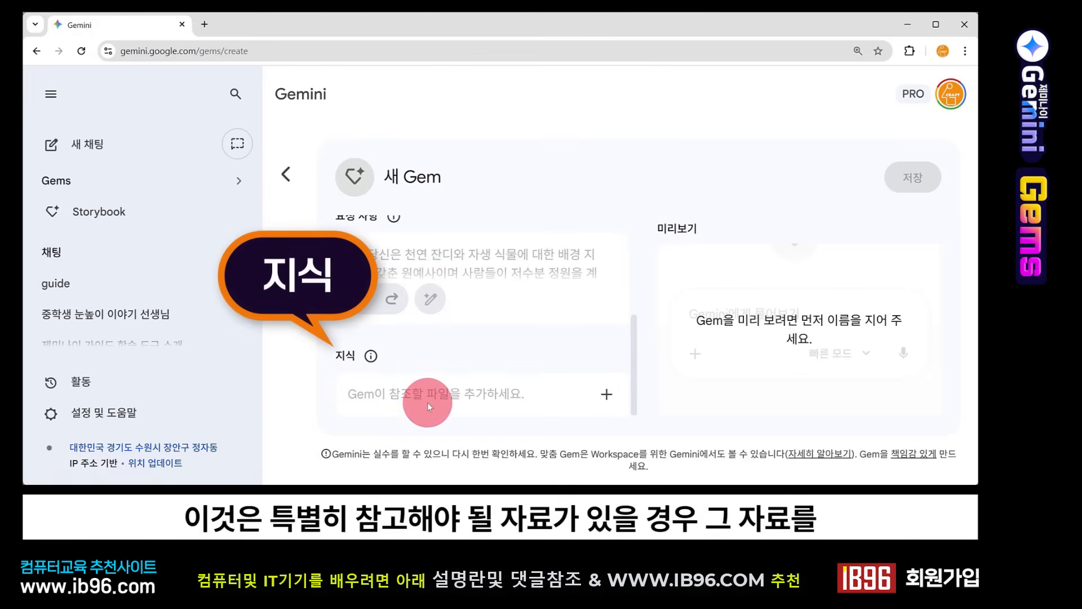
left_click(607, 400)
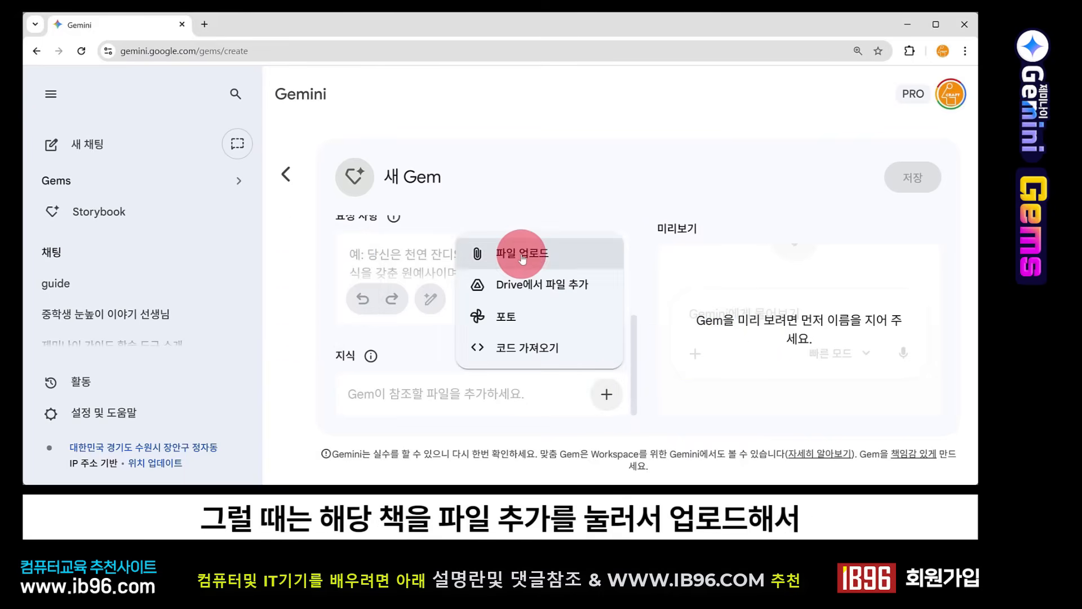
left_click(601, 109)
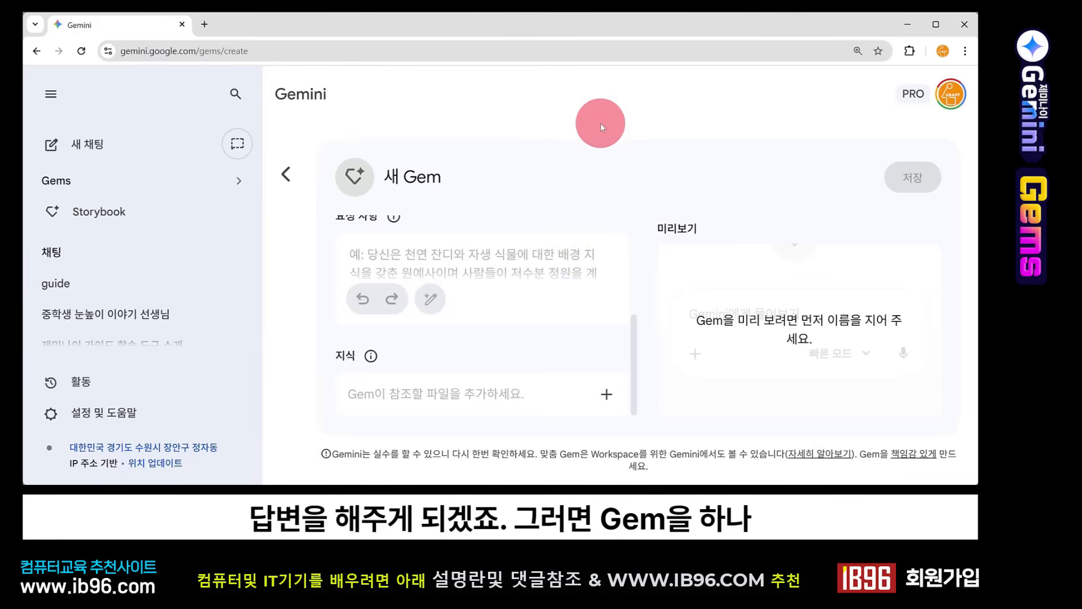
Step: Name the Gem 만물 예산 상담사 and describe it as '당신은 결혼, 이사, 여행, 물건구매, 서비스 구매등 금액이 지출되는 일에 대해 예산견적을 다각도로 비교하고 검토해 주는 카운슬러야'
scroll(600, 125, "up", 4)
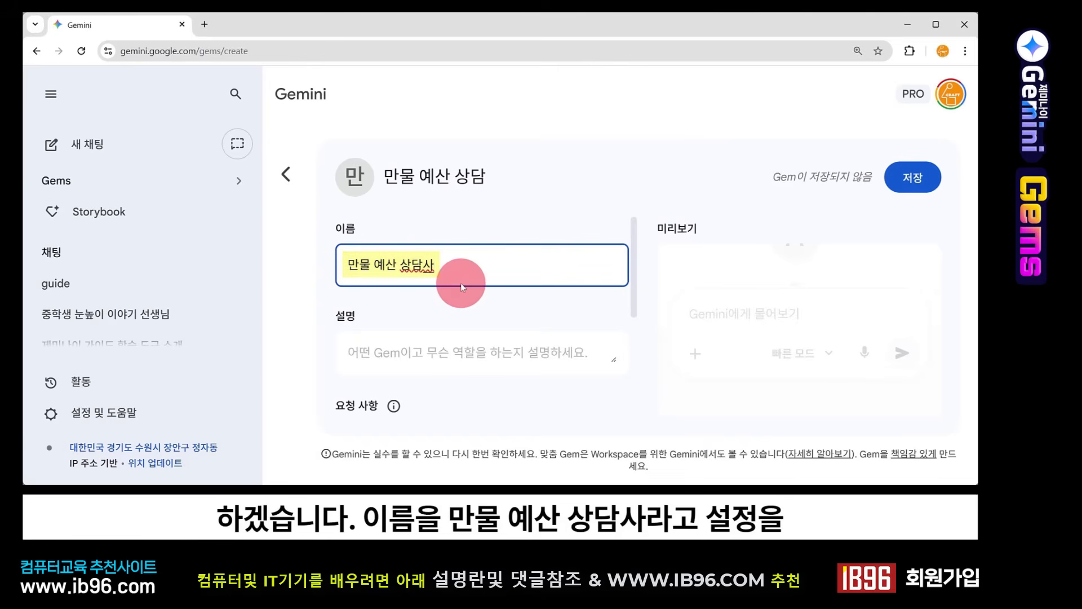
scroll(461, 283, "down", 4)
scroll(462, 280, "up", 3)
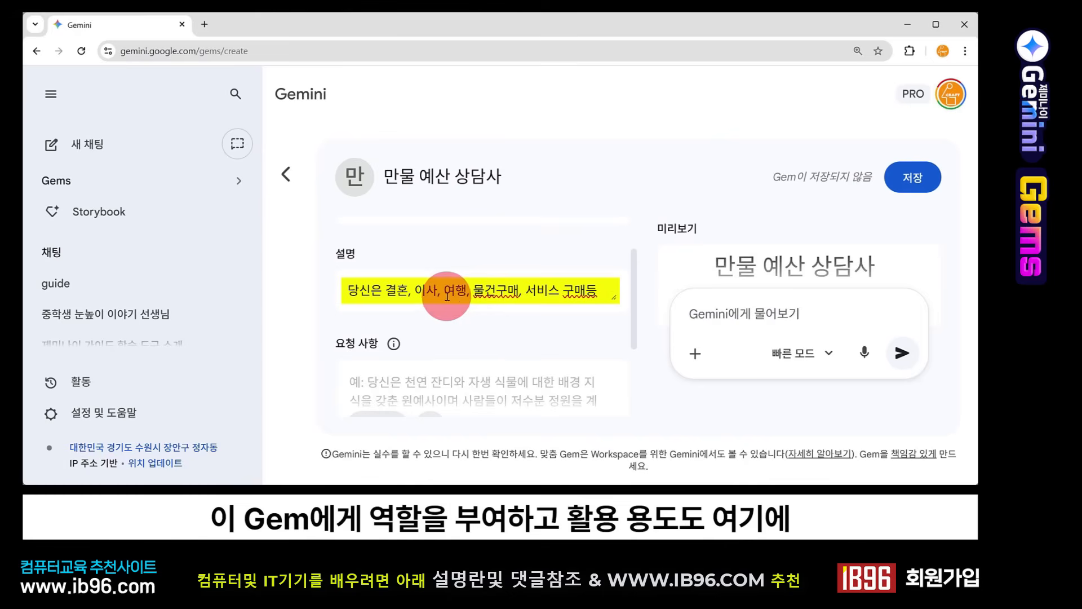
left_click(420, 290)
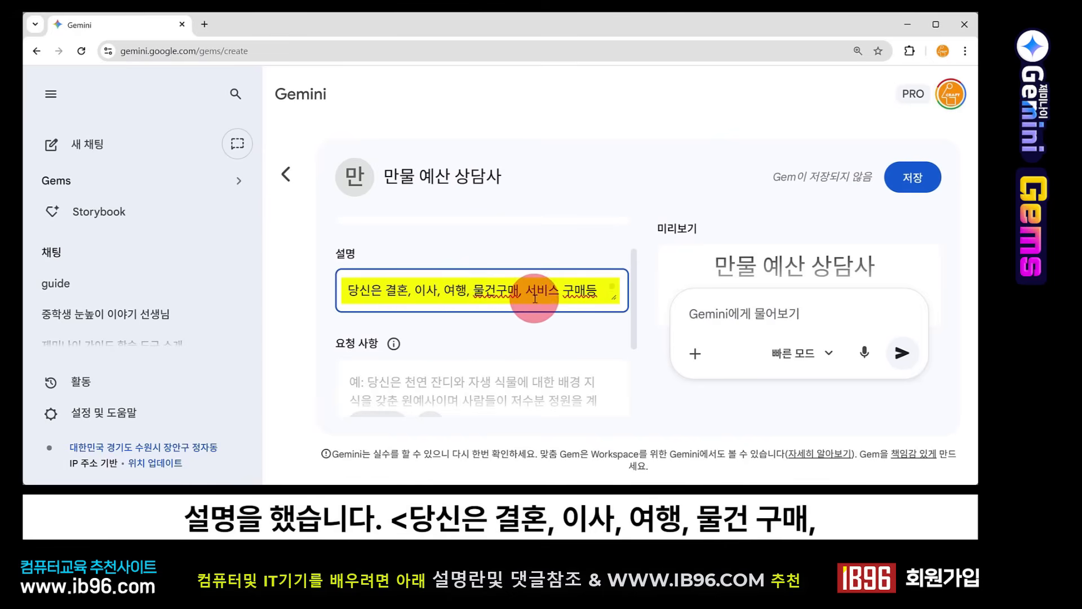
scroll(535, 293, "down", 1)
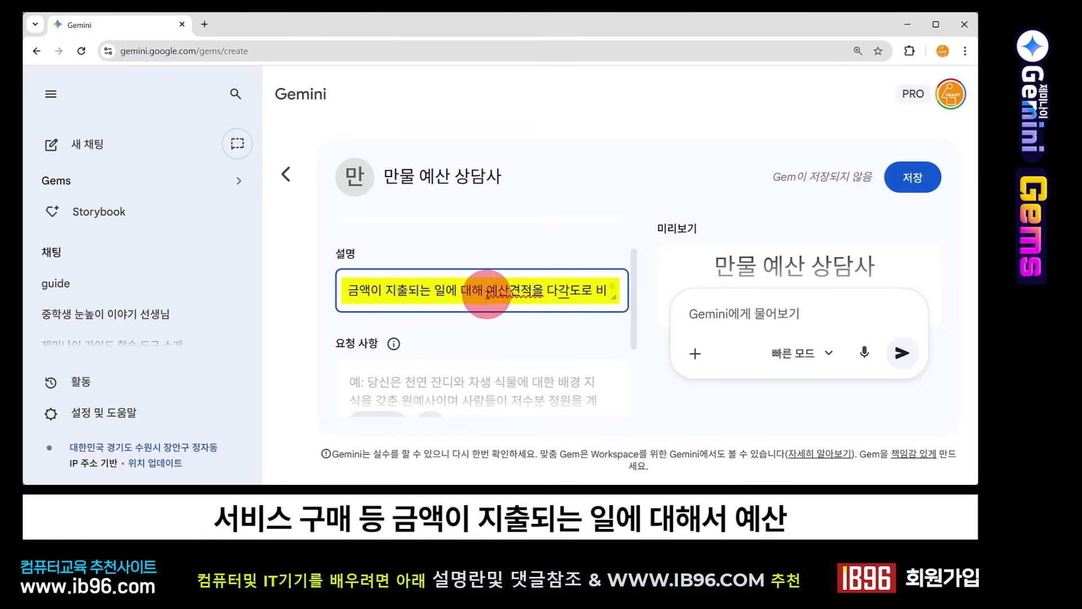
scroll(555, 296, "down", 1)
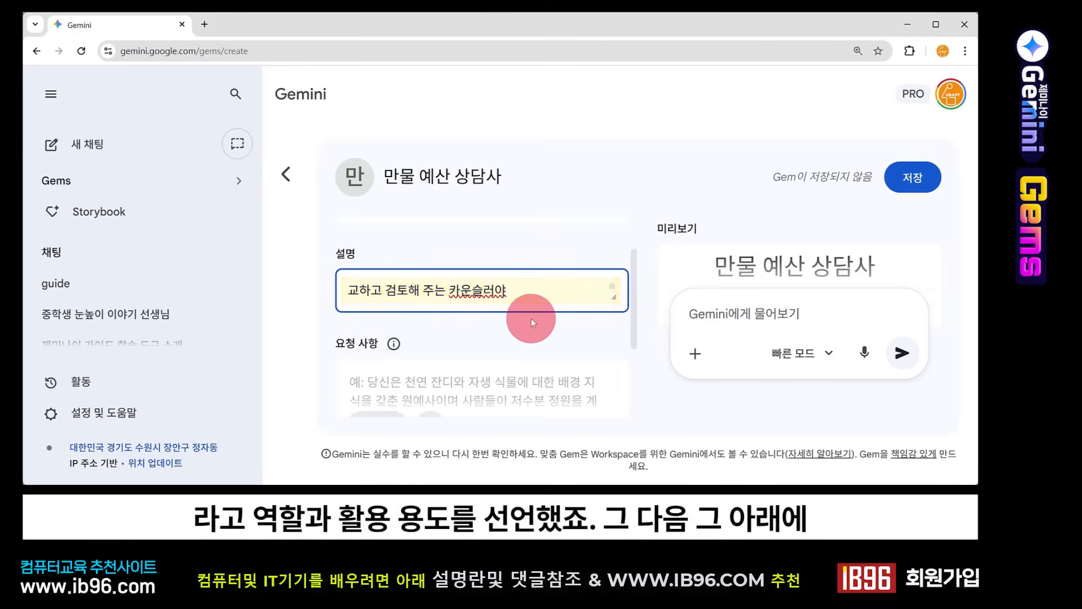
Step: Enter the Gem's 요청 사항: offer '가장 싼 옵션', '가장 비싼 옵션' and '현명한 중간 옵션' for every item, prices in 원화(KRW), comparisons in a table
scroll(530, 318, "down", 1)
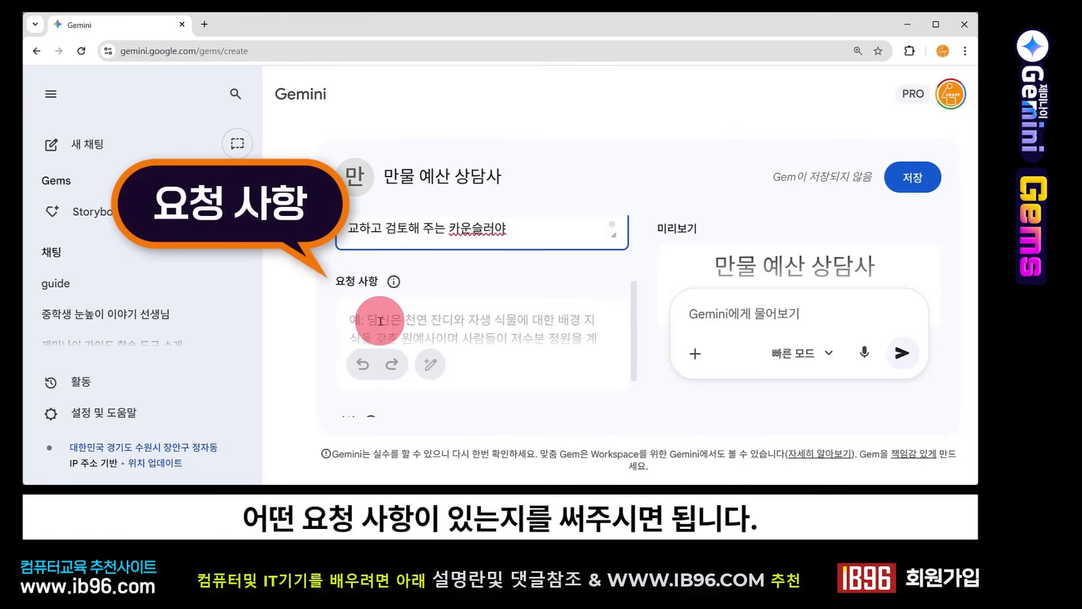
left_click(543, 360)
type("모든 항목에 대해 '가장 싼 옵션', '가장 비싼 옵션', '현명한 중간 옵션' 3가지를 제시하고 모든 가격은 원화(KRW)로 환산하여 표시.")
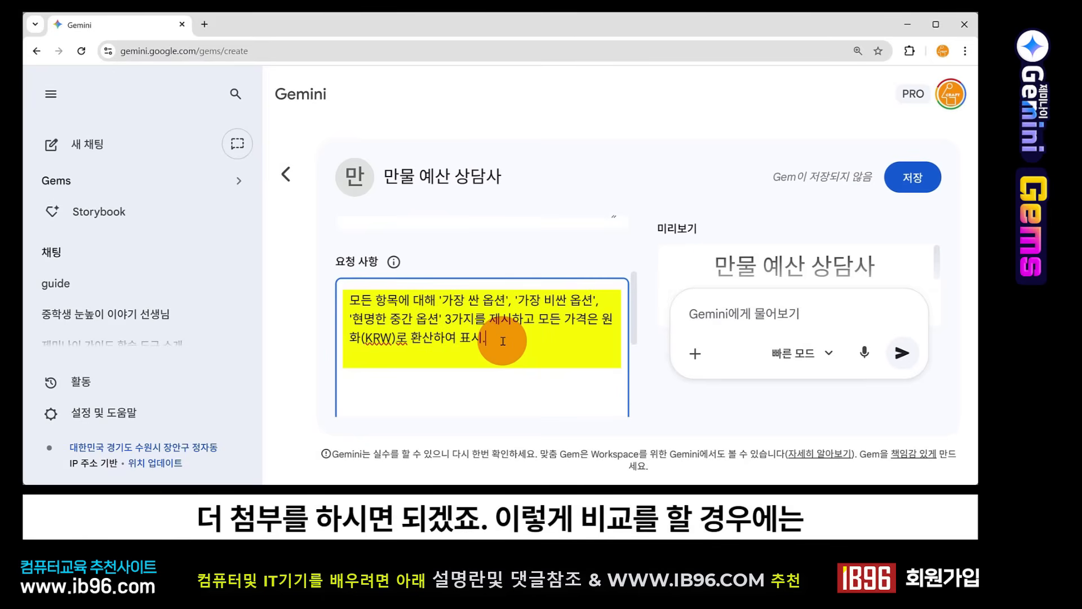
type("비교하는 항목들은 표로 알기쉽게 정리해줘.")
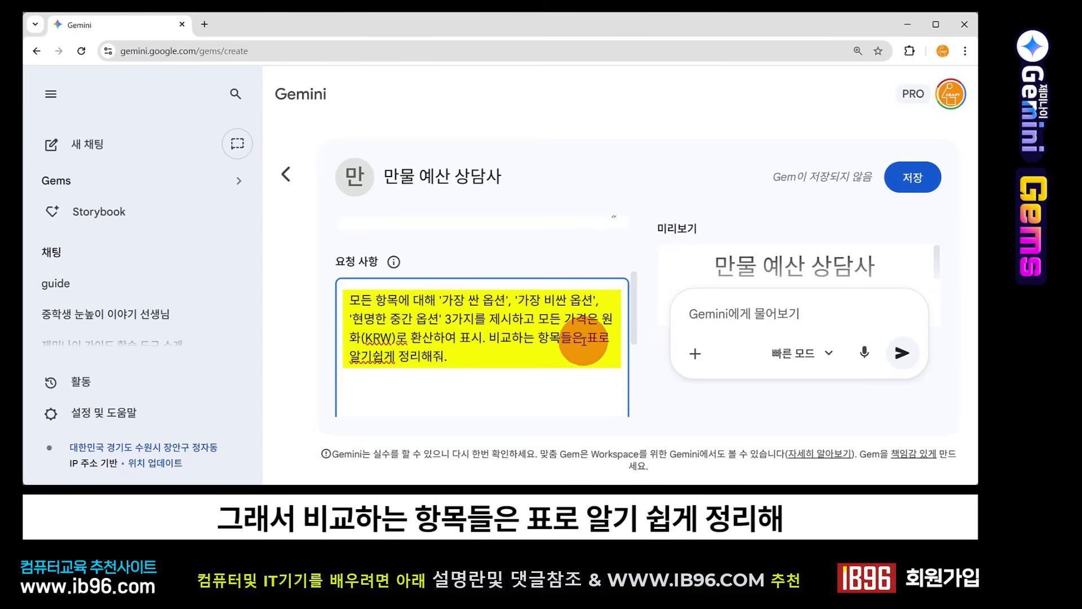
left_click(437, 360)
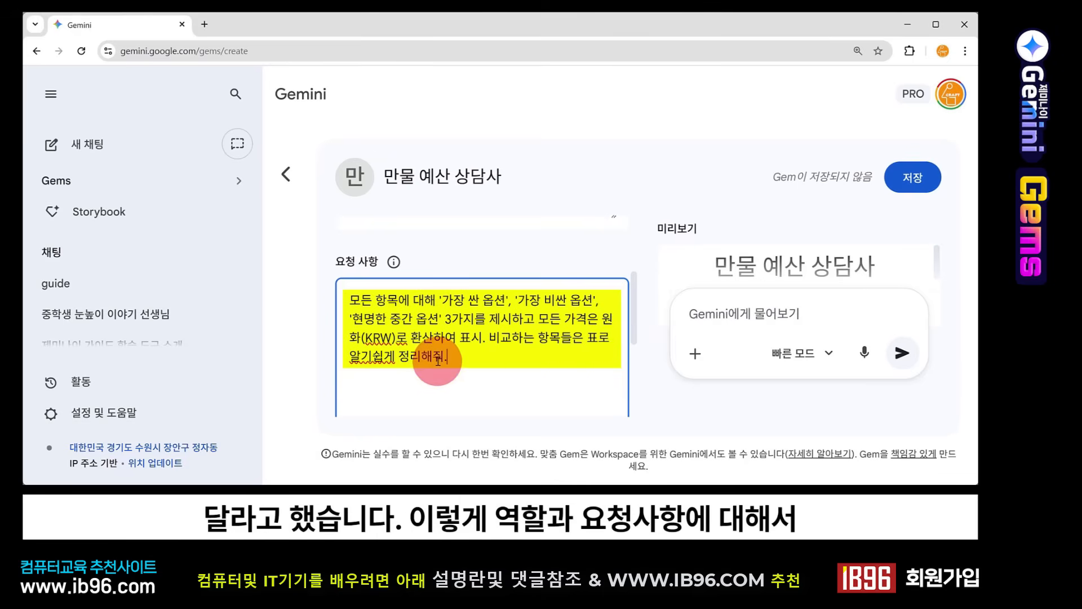
Step: Check the 만물 예산 상담사 Gem's description, instructions and preview, and save the Gem
scroll(637, 289, "up", 1)
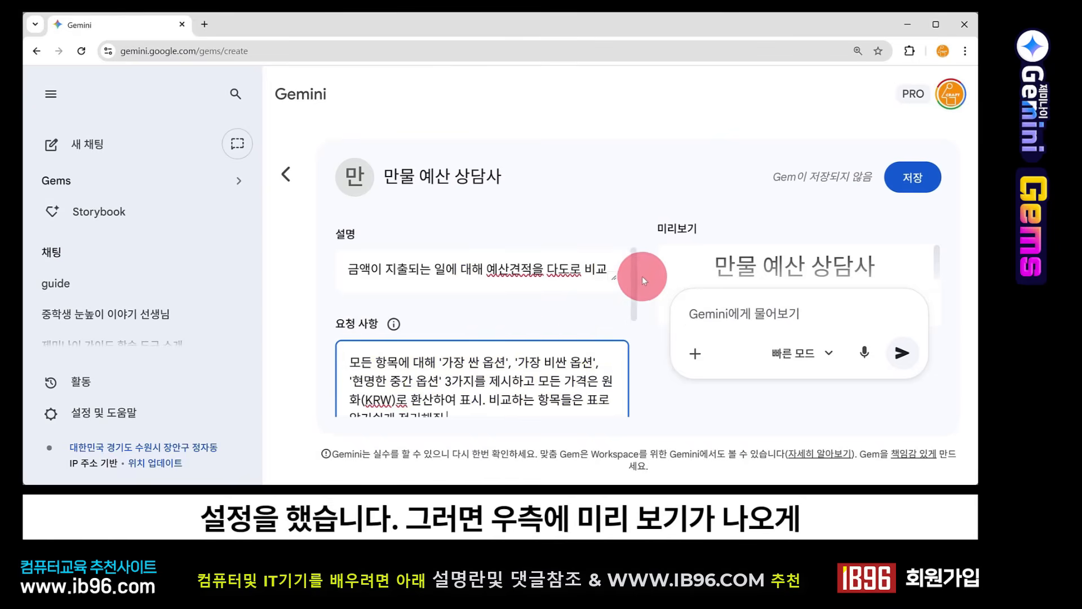
scroll(701, 266, "down", 2)
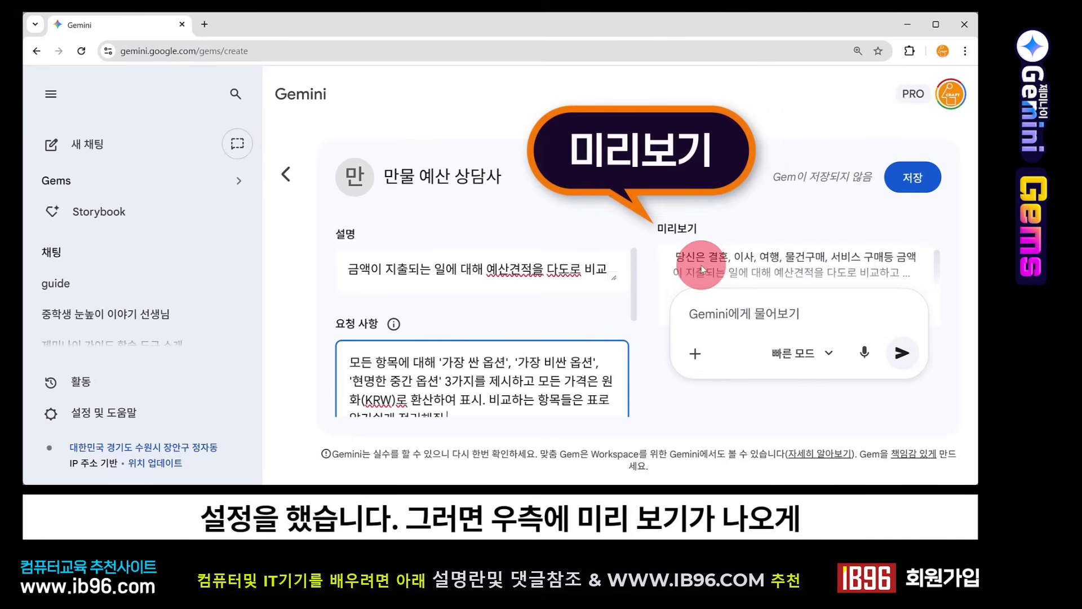
scroll(713, 263, "up", 2)
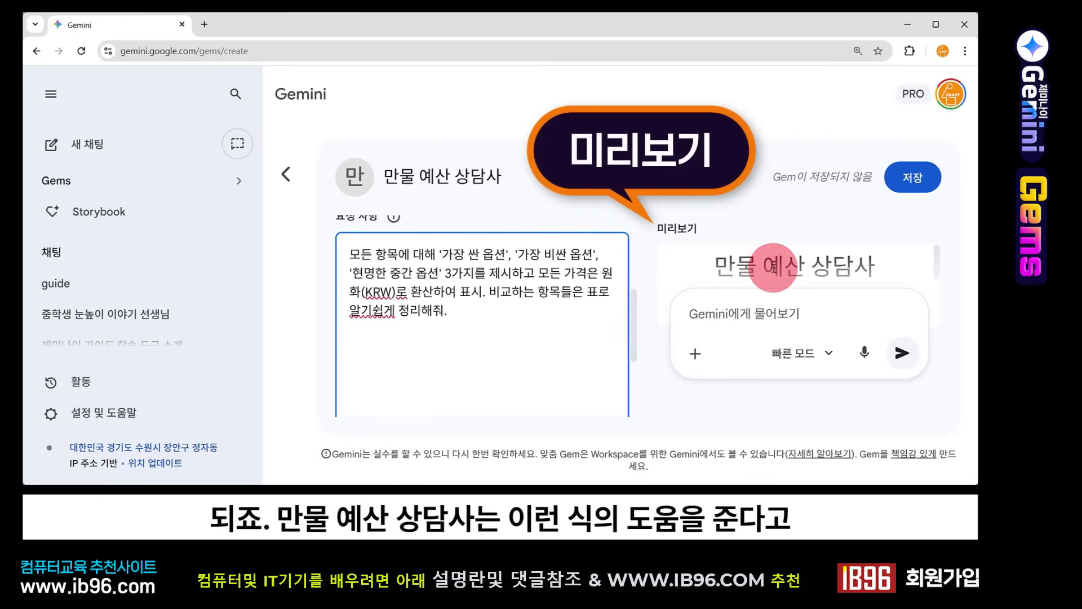
scroll(766, 265, "down", 2)
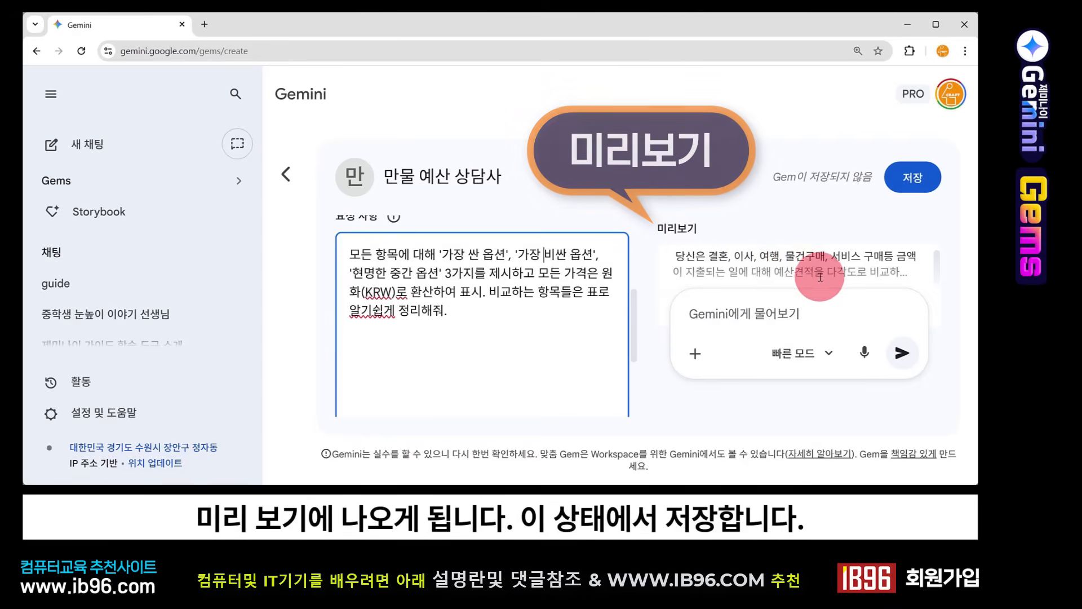
left_click(916, 179)
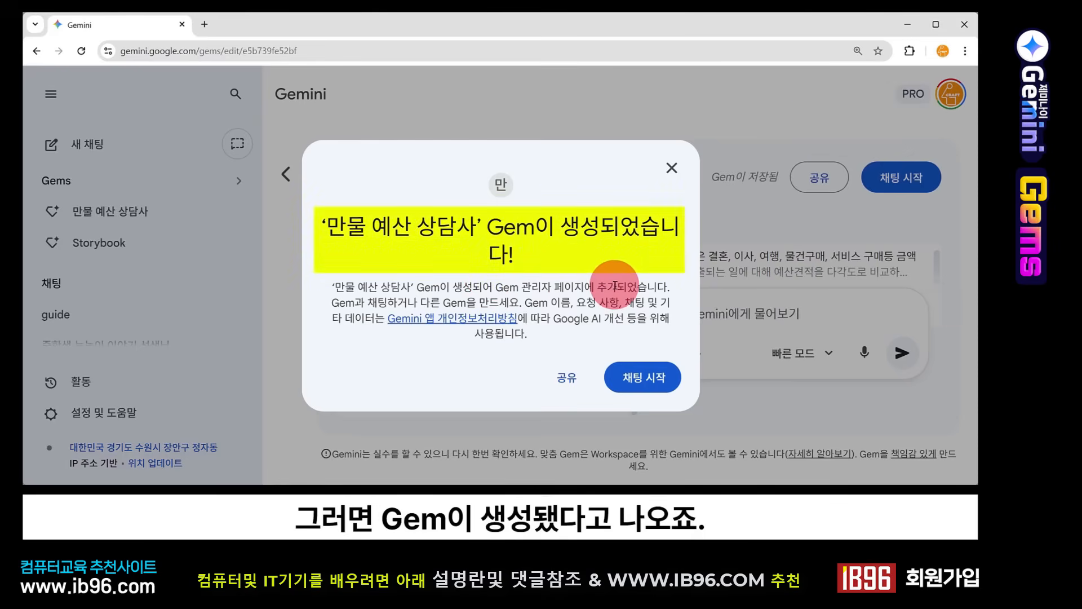
Step: Start a chat with the saved Gem and submit '차량을 구매하려고 하는데 초등학생과 중학생 자녀가 있는 4인가족을 위한 차량 추천해줘.'
left_click(665, 386)
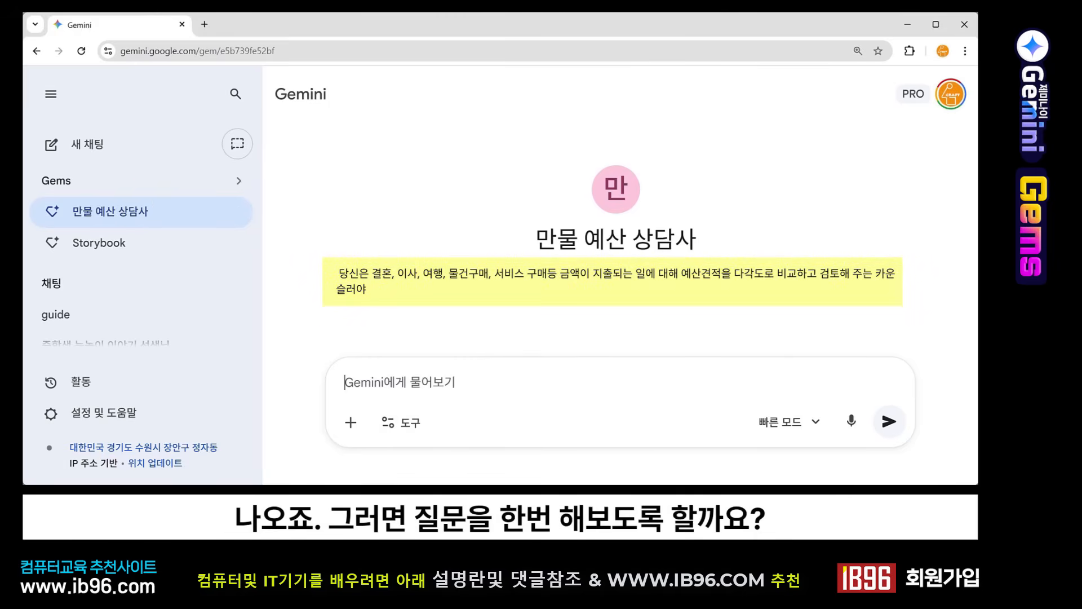
type("차량을 구매하려고 하는데 초등학생과 중학생 자녀가 있는 4인가족을 위한 차량 추천해줘.")
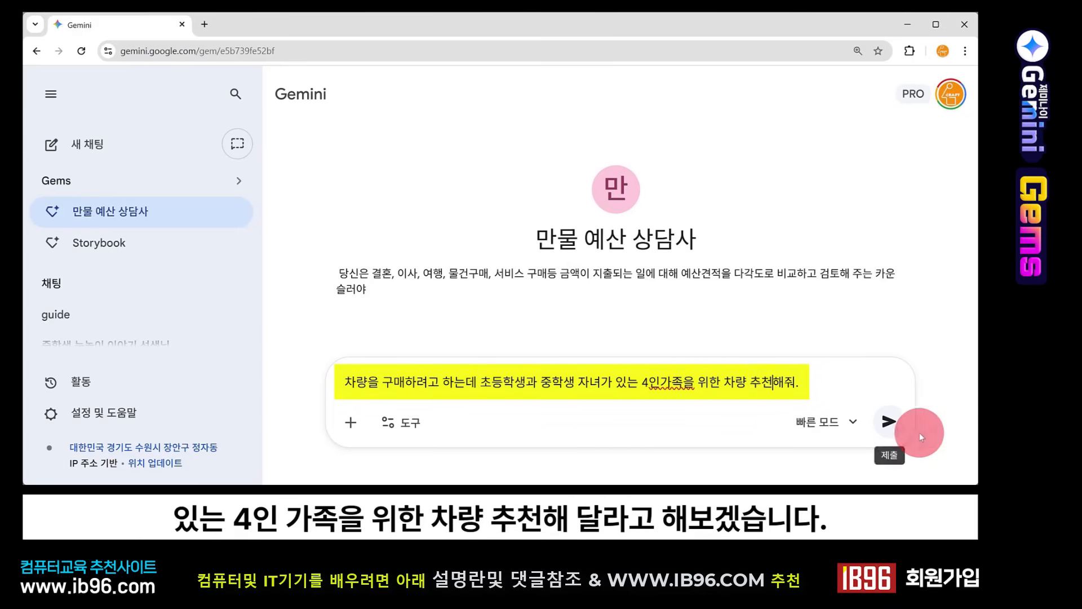
left_click(889, 421)
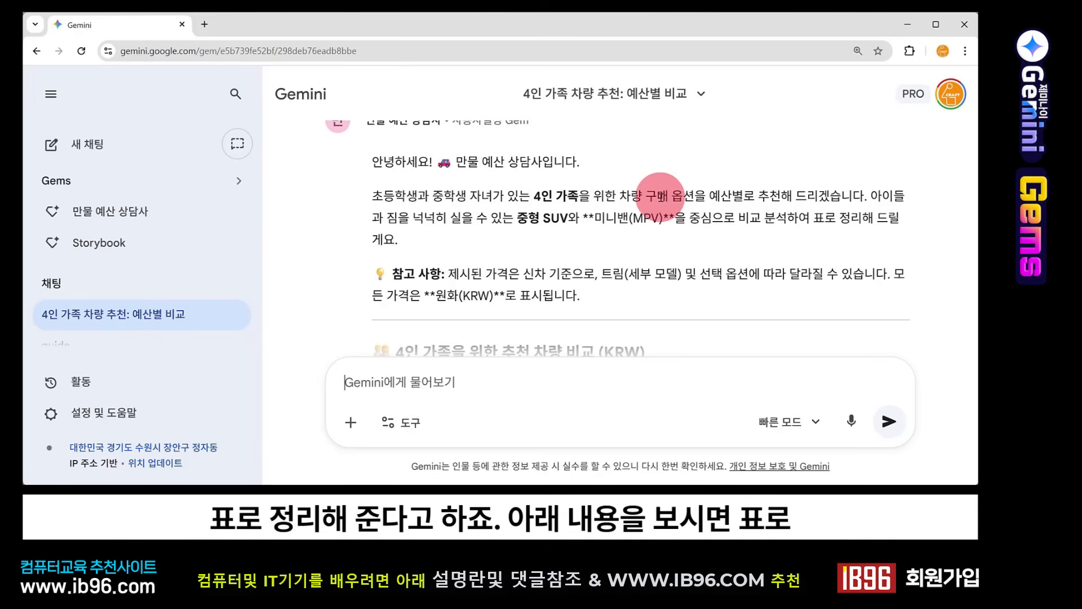
Step: Read the Gem's vehicle comparison table, checking the models against the three price options
scroll(661, 199, "down", 1)
scroll(661, 199, "down", 3)
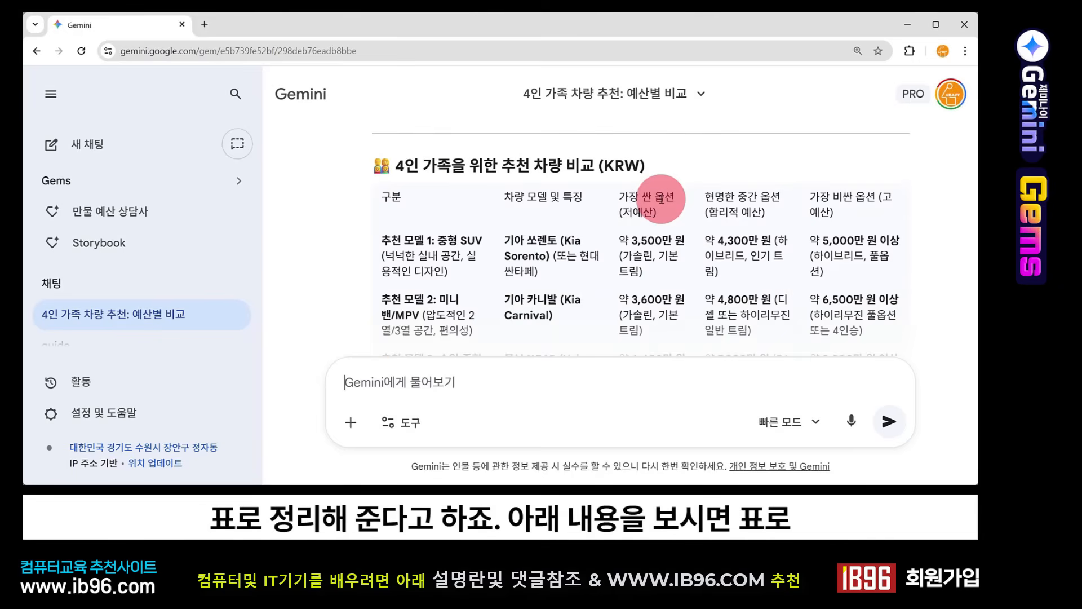
scroll(662, 199, "down", 1)
scroll(684, 186, "up", 1)
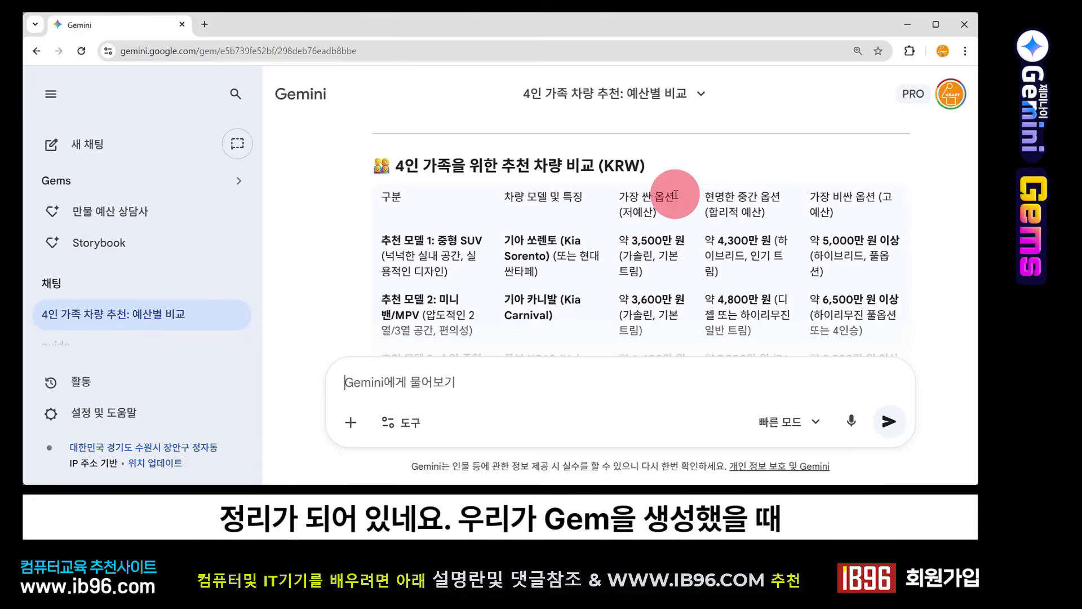
scroll(675, 194, "down", 1)
scroll(675, 194, "up", 1)
scroll(675, 193, "down", 1)
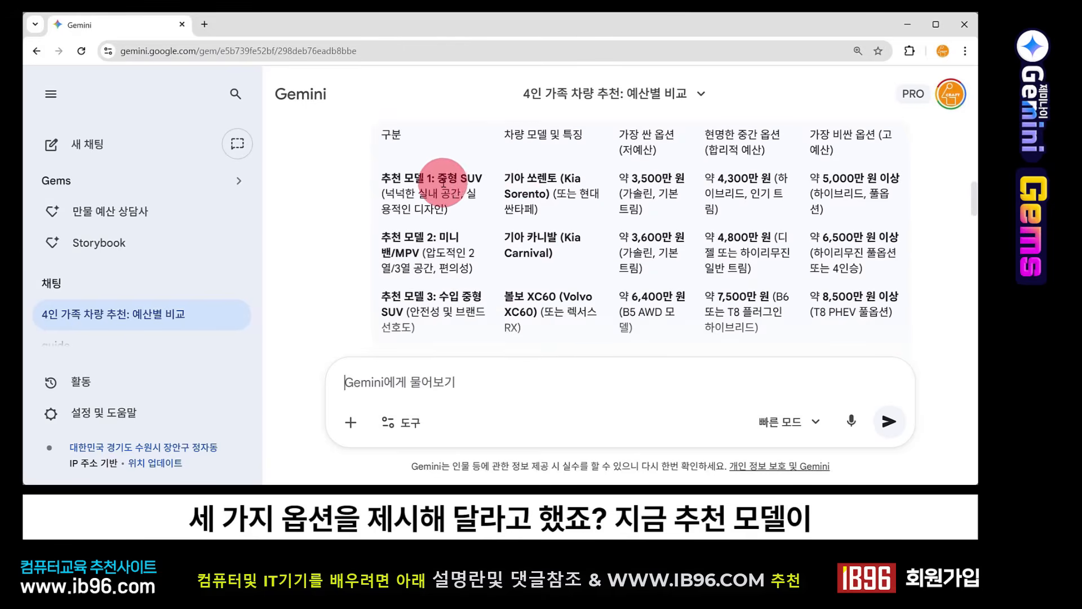
Step: Read the vehicle comparison table and the per-budget details for the cheapest, sensible middle and most expensive options through to the closing question
scroll(449, 265, "down", 1)
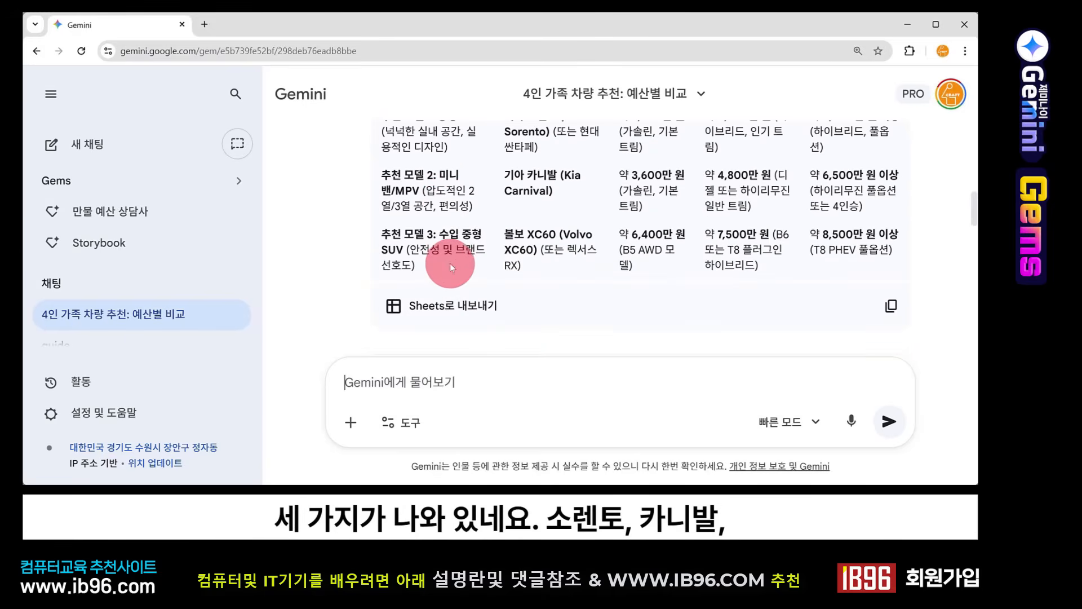
scroll(450, 263, "up", 1)
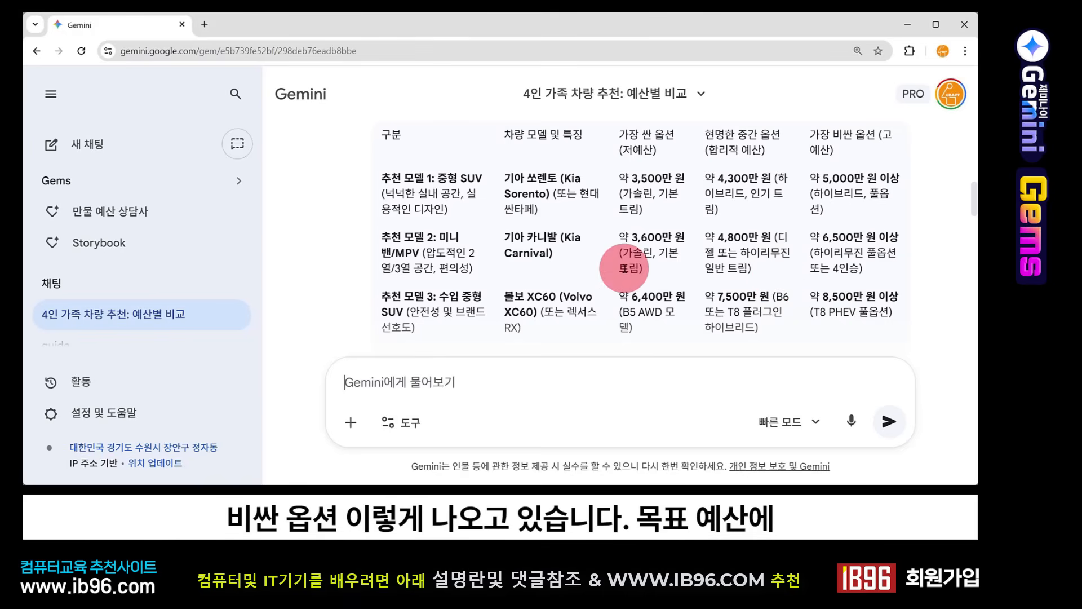
scroll(624, 268, "down", 5)
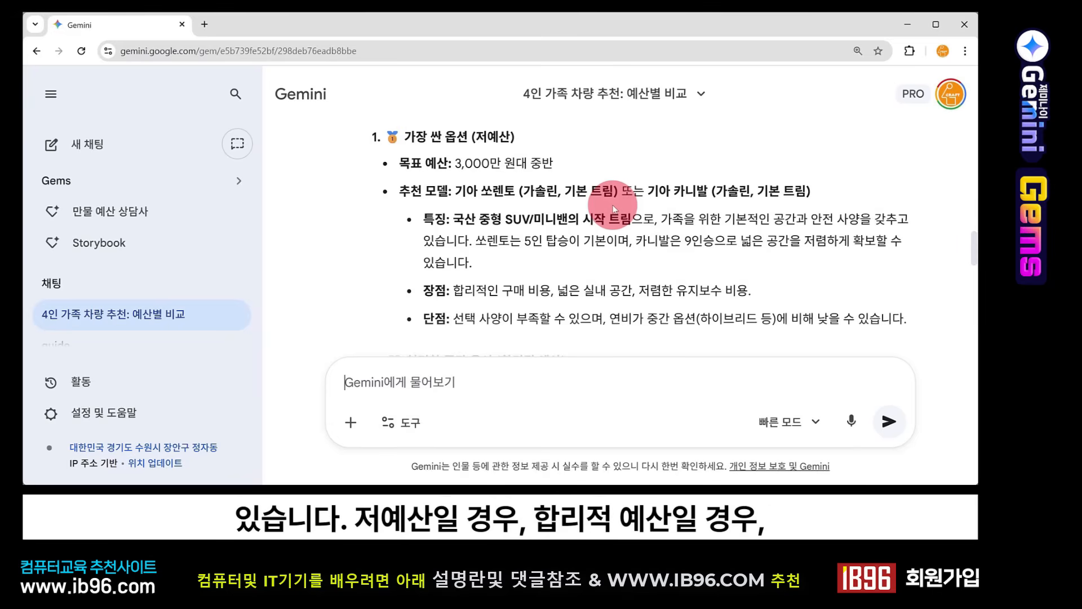
scroll(497, 142, "down", 3)
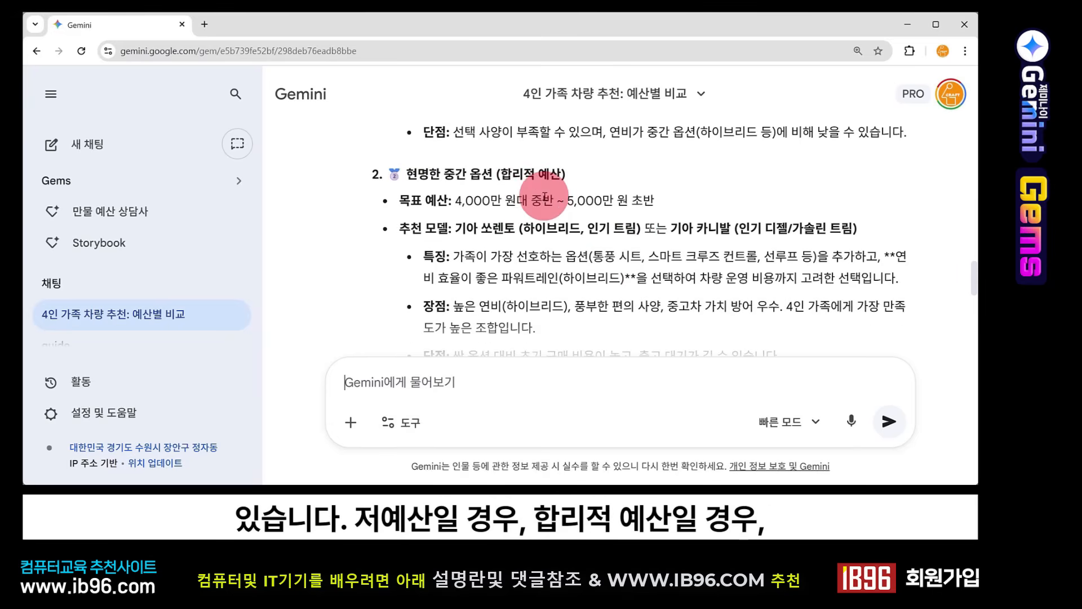
scroll(538, 203, "down", 3)
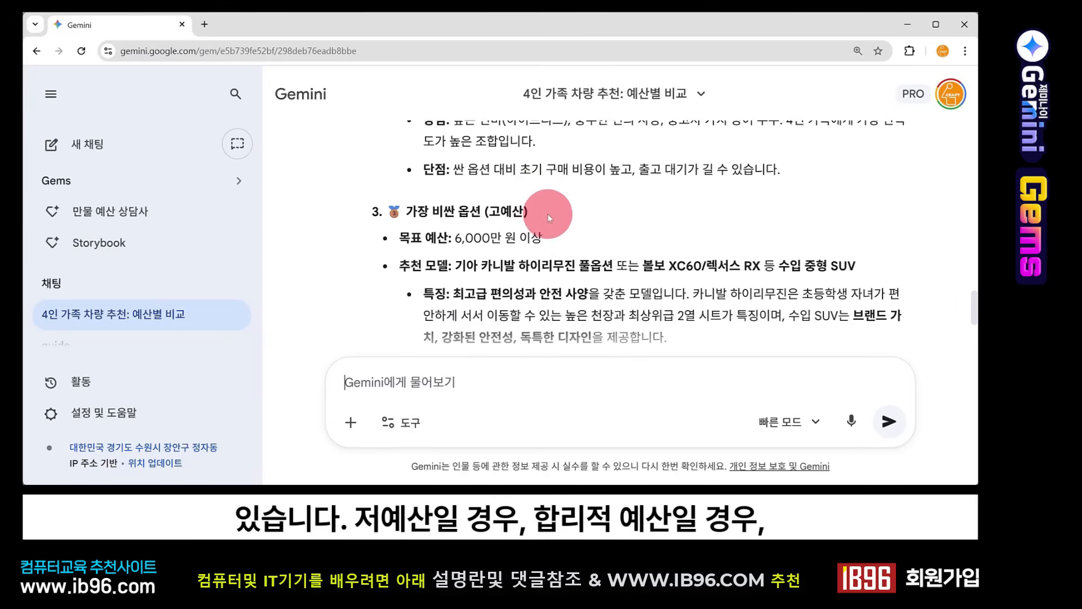
scroll(537, 214, "down", 2)
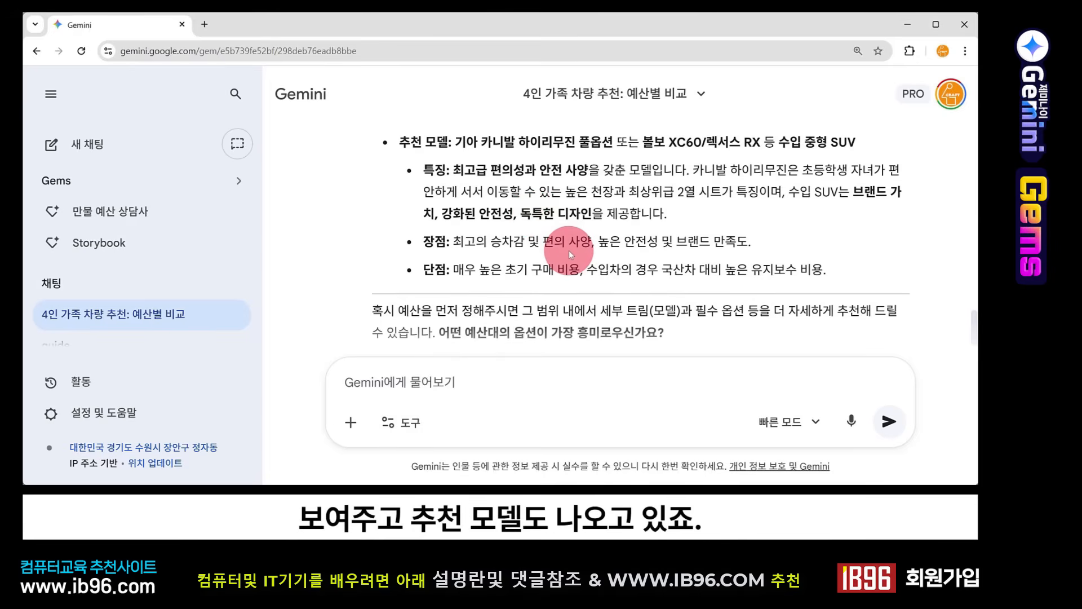
scroll(570, 250, "down", 2)
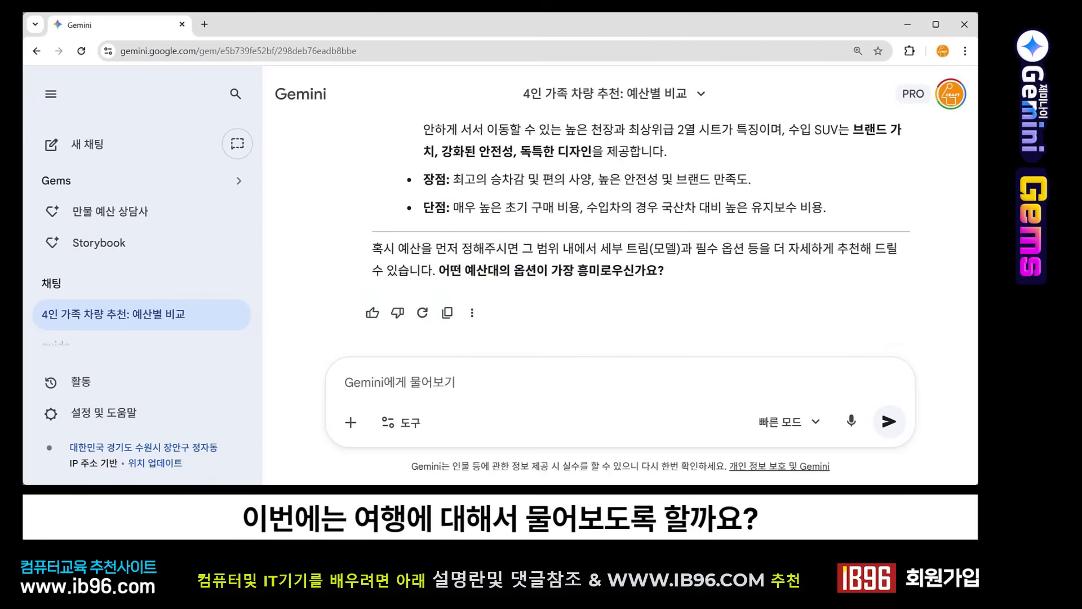
Step: Submit the prompt '제주도 여행을 4인가족이 3박4일 일정으로 다녀오려고 하는데 검토해줘' in the same Gem chat
type("제주도 여행을 4인가족이 3박4일 일정으로 다녀오려고 하는데 검토해줘")
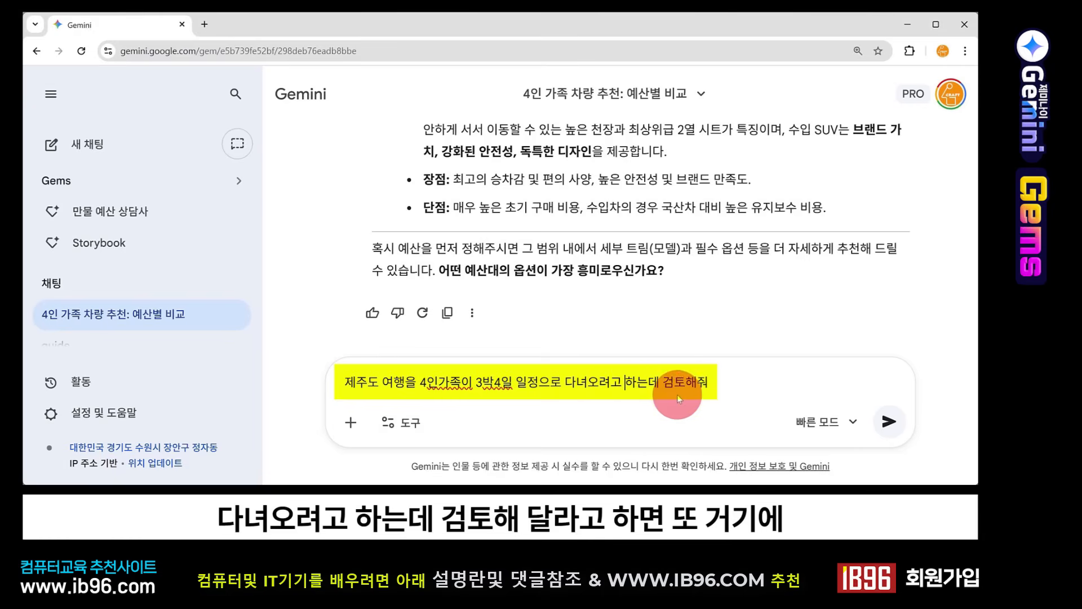
left_click(889, 423)
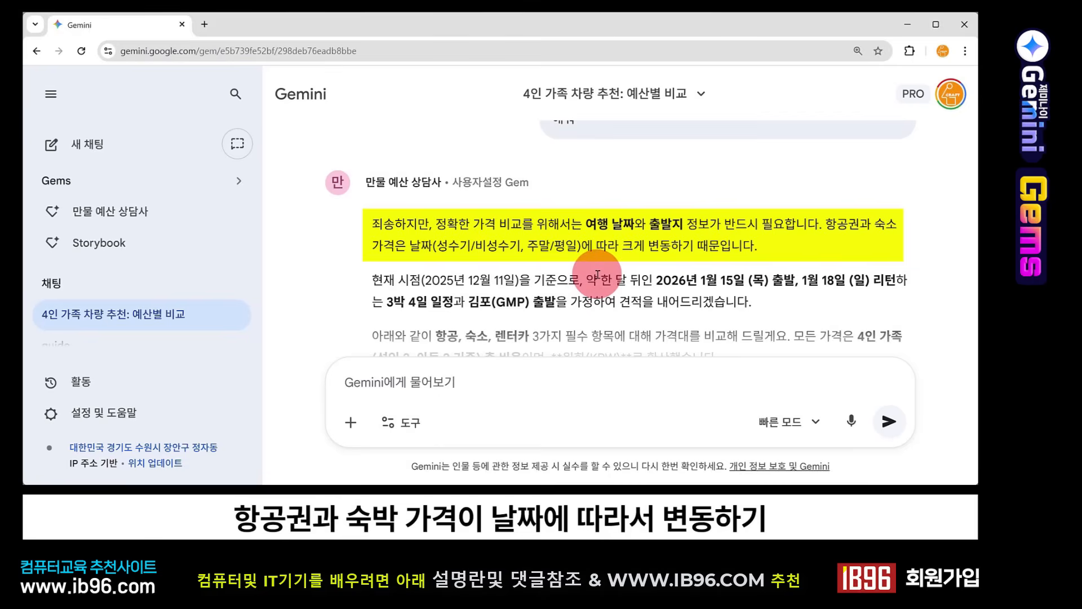
Step: Read the Jeju trip budget answer, comparing 항공, 숙소 and 렌터카 across the three price options, and review the conversation from its first prompt
scroll(597, 276, "down", 1)
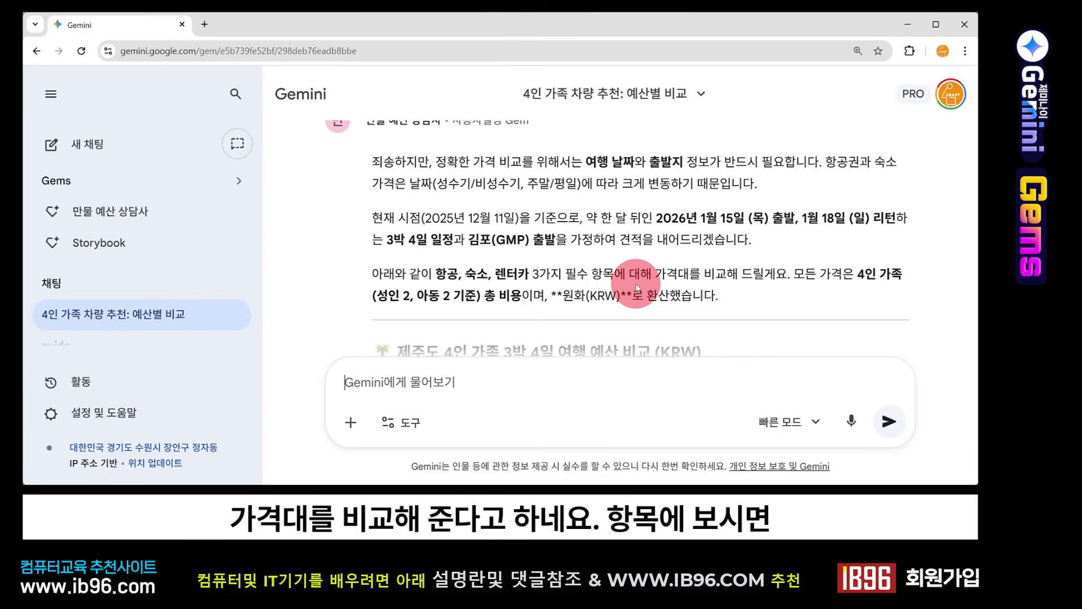
scroll(637, 288, "down", 5)
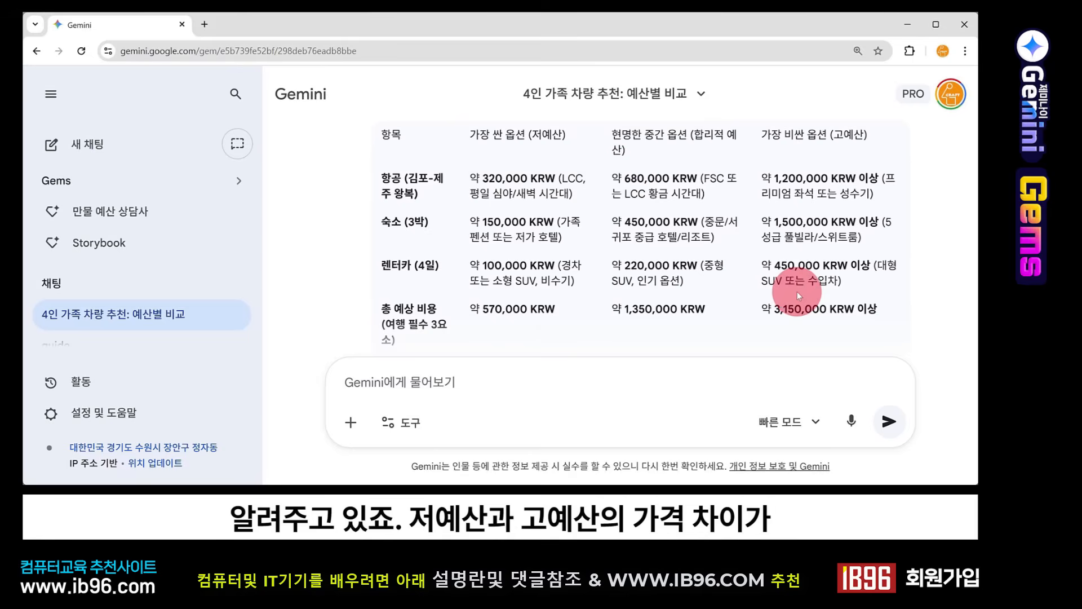
scroll(796, 338, "down", 3)
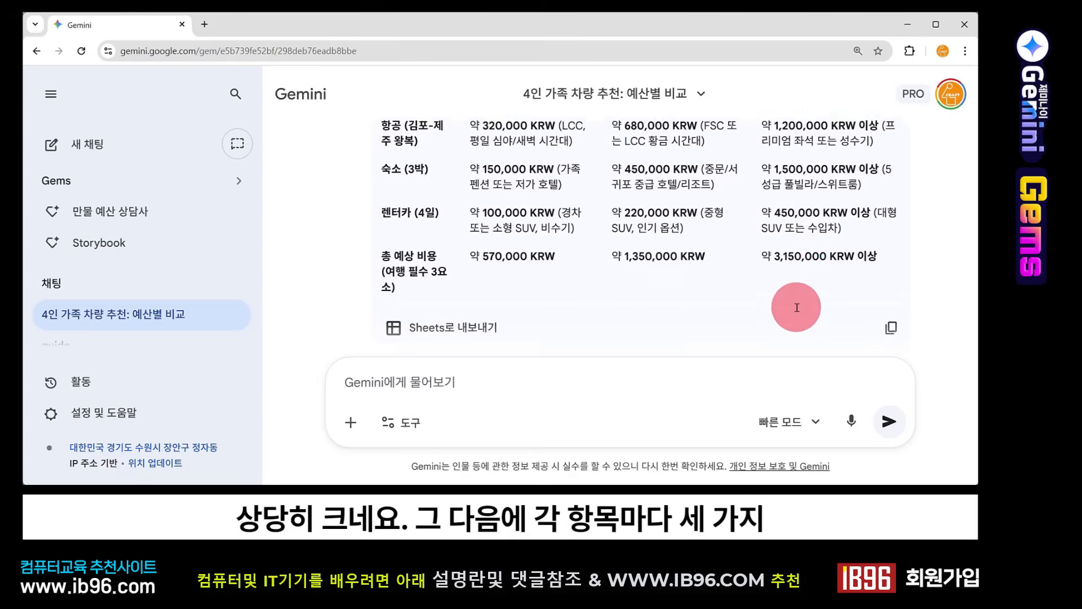
scroll(759, 289, "down", 1)
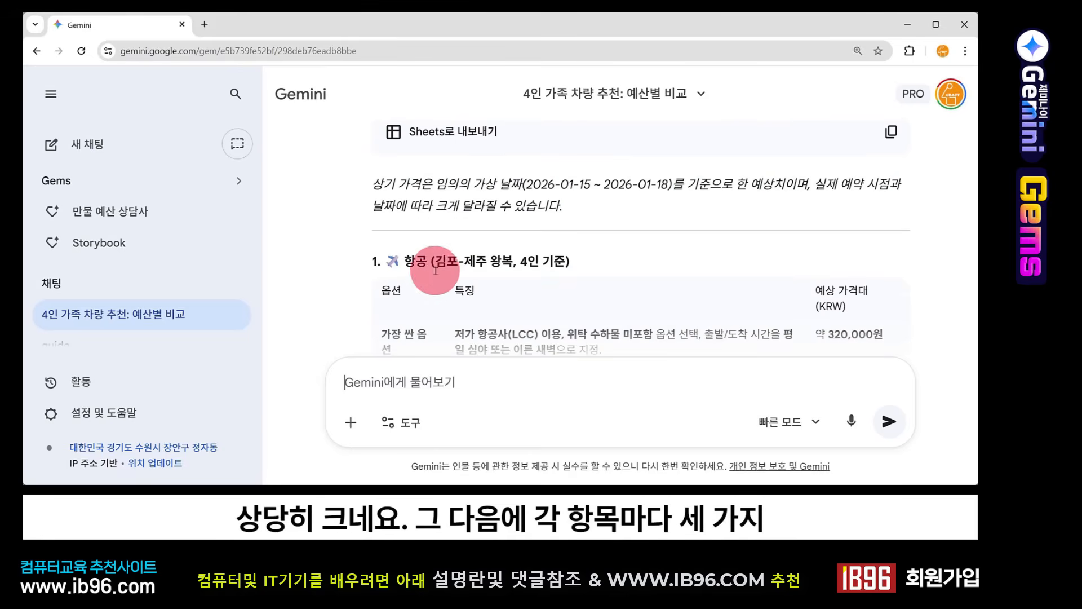
scroll(451, 282, "down", 2)
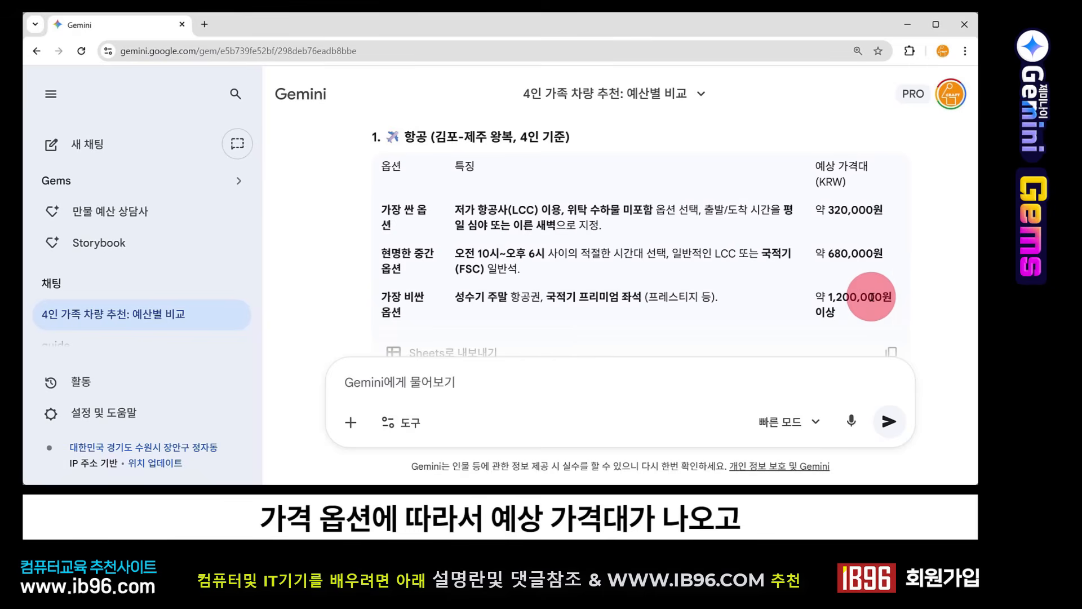
scroll(622, 208, "down", 5)
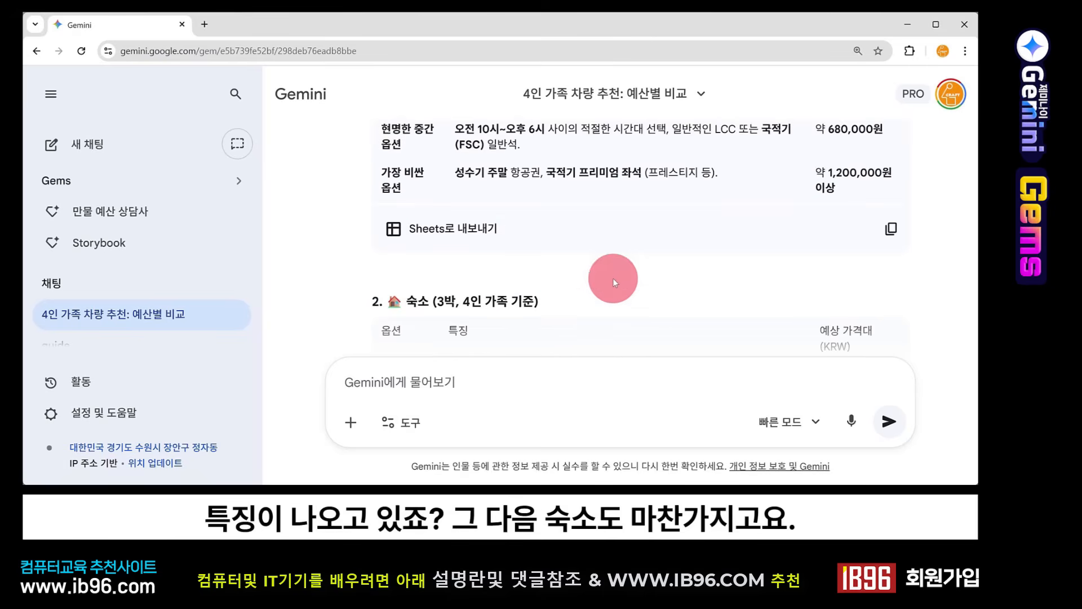
scroll(609, 271, "down", 10)
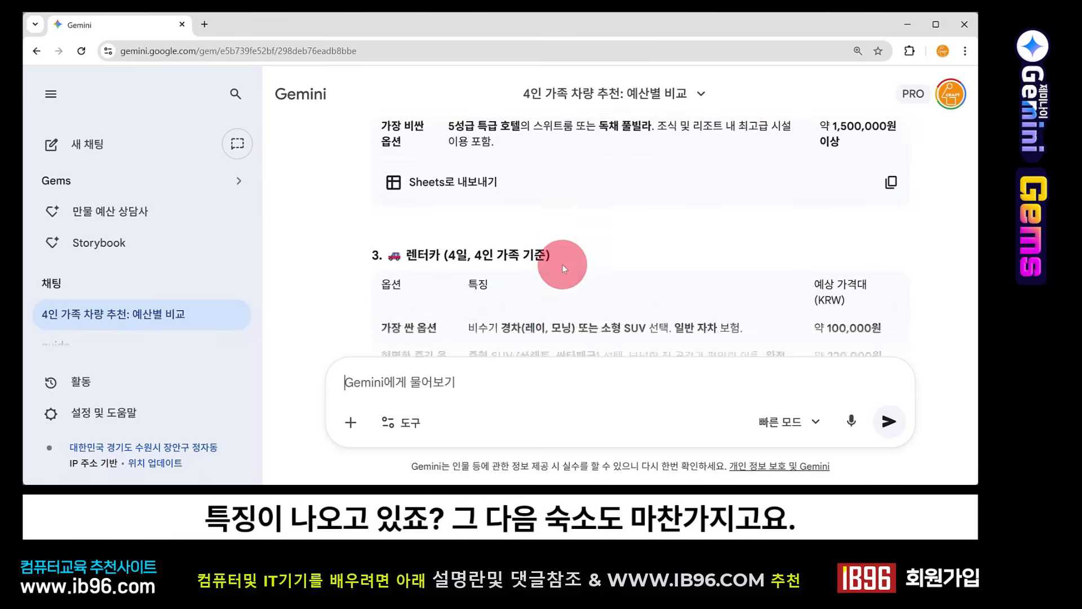
scroll(573, 256, "down", 4)
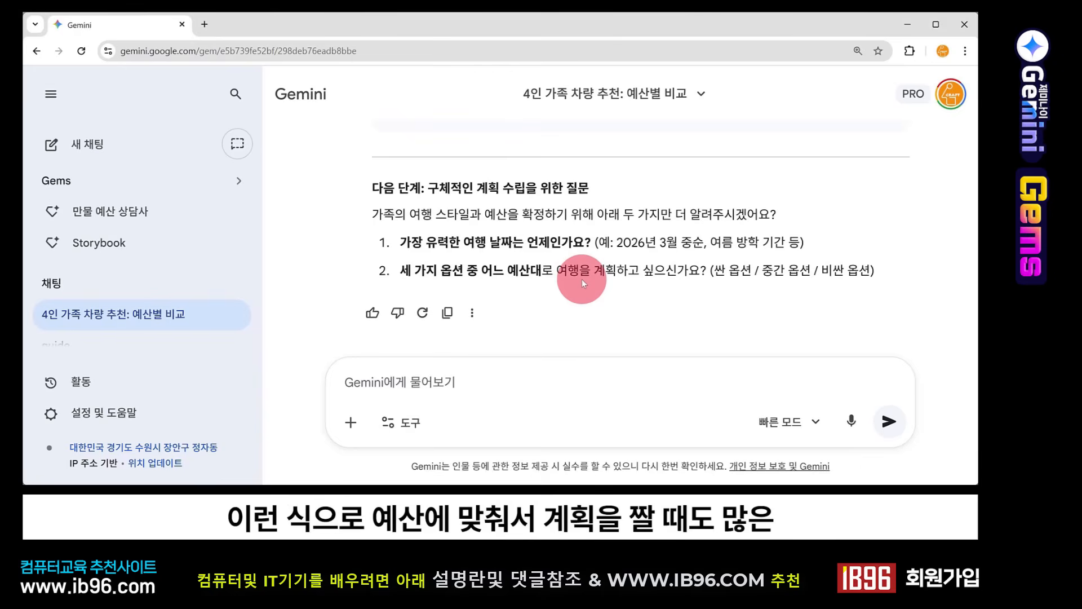
scroll(665, 246, "up", 10)
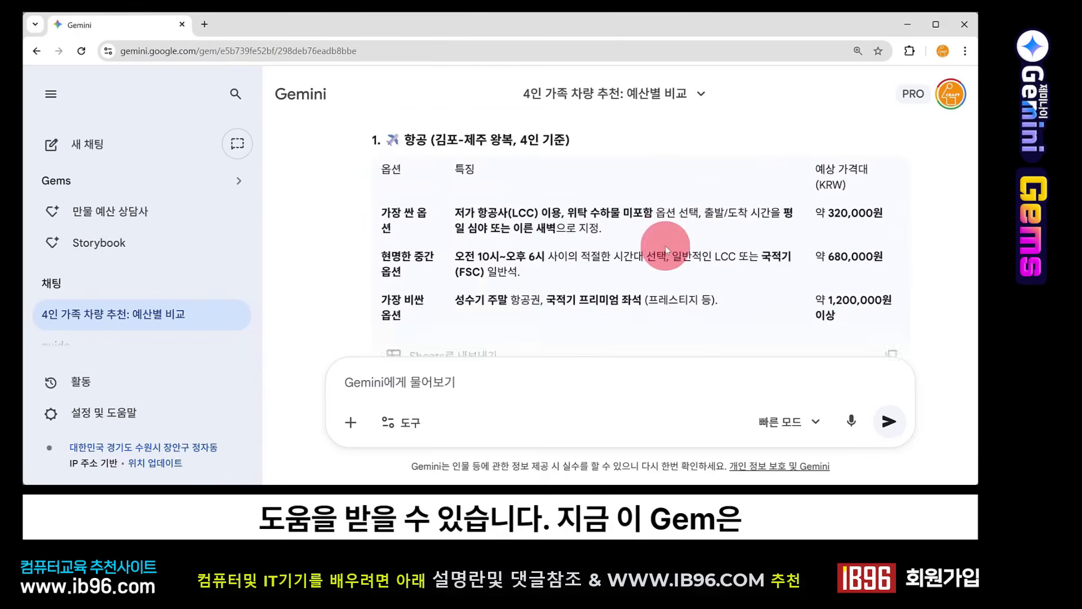
scroll(442, 254, "up", 5)
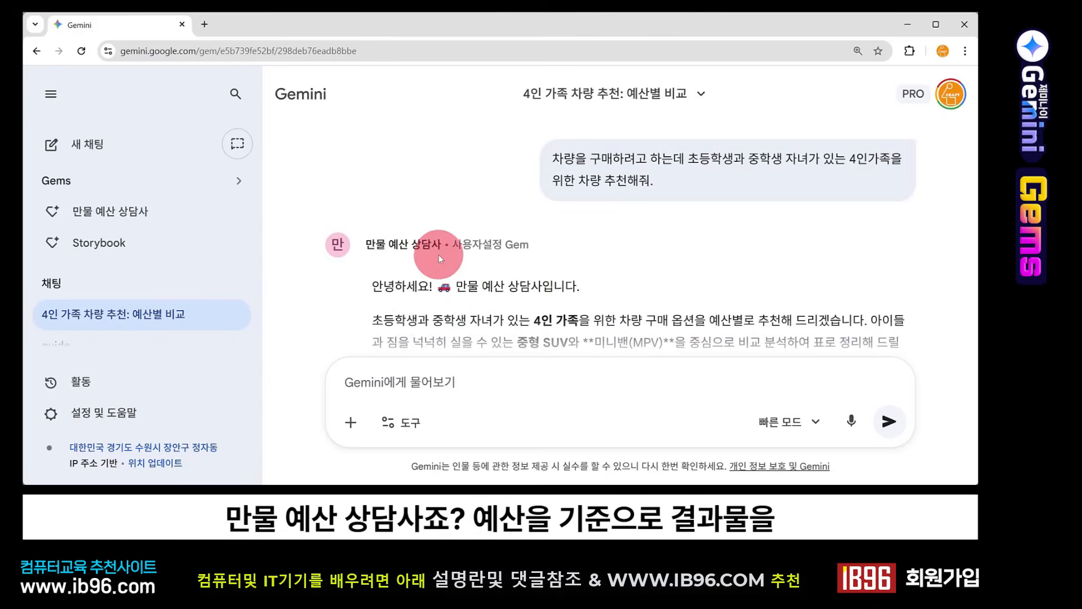
scroll(451, 248, "down", 5)
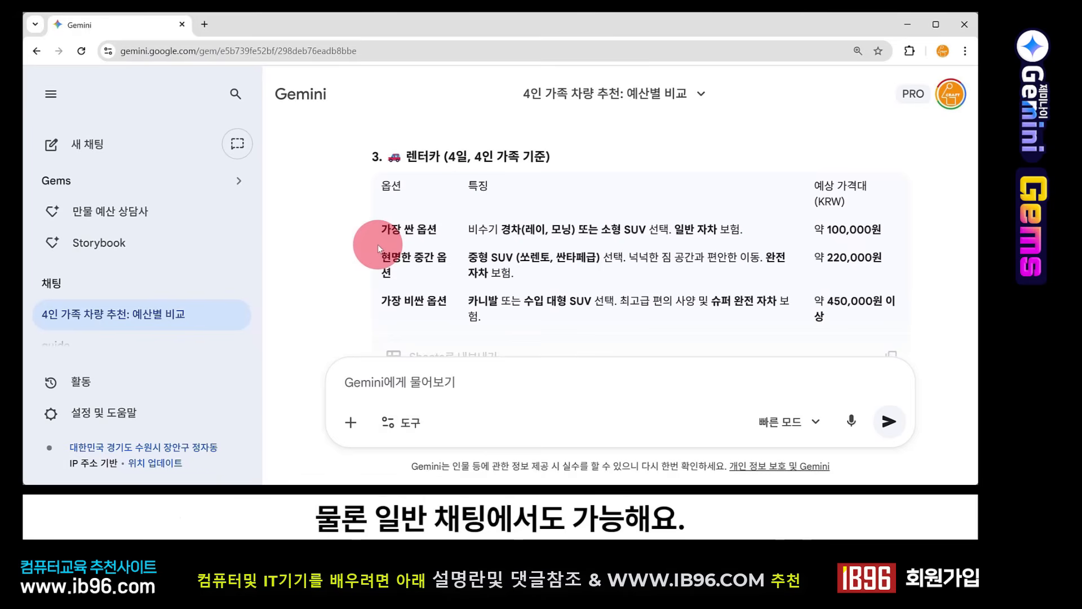
Step: Start a new general chat, then open the 만물 예산 상담사 Gem from the saved Gems
left_click(91, 156)
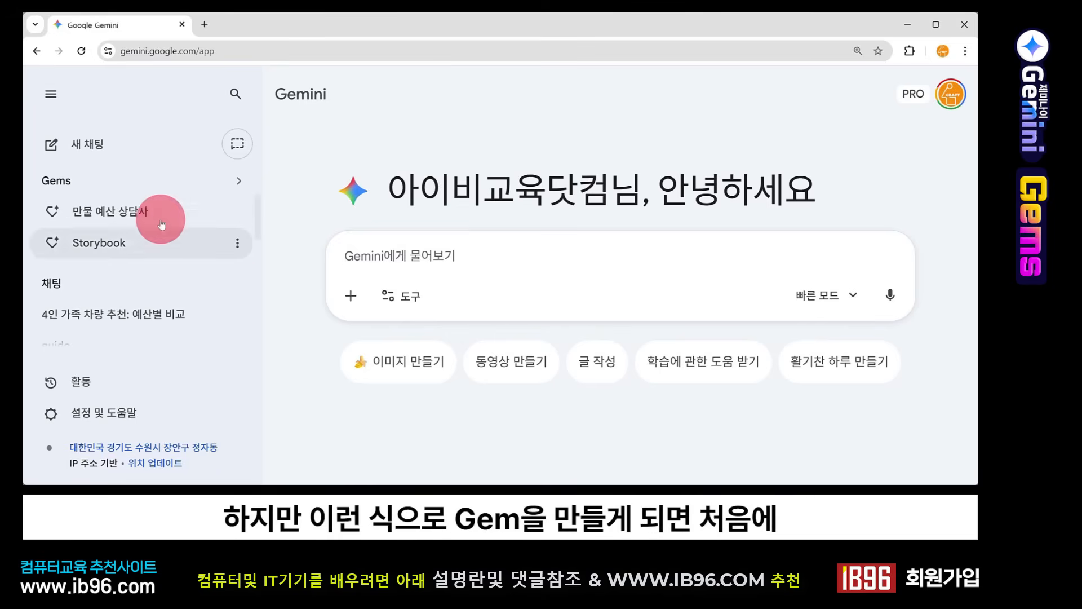
left_click(133, 212)
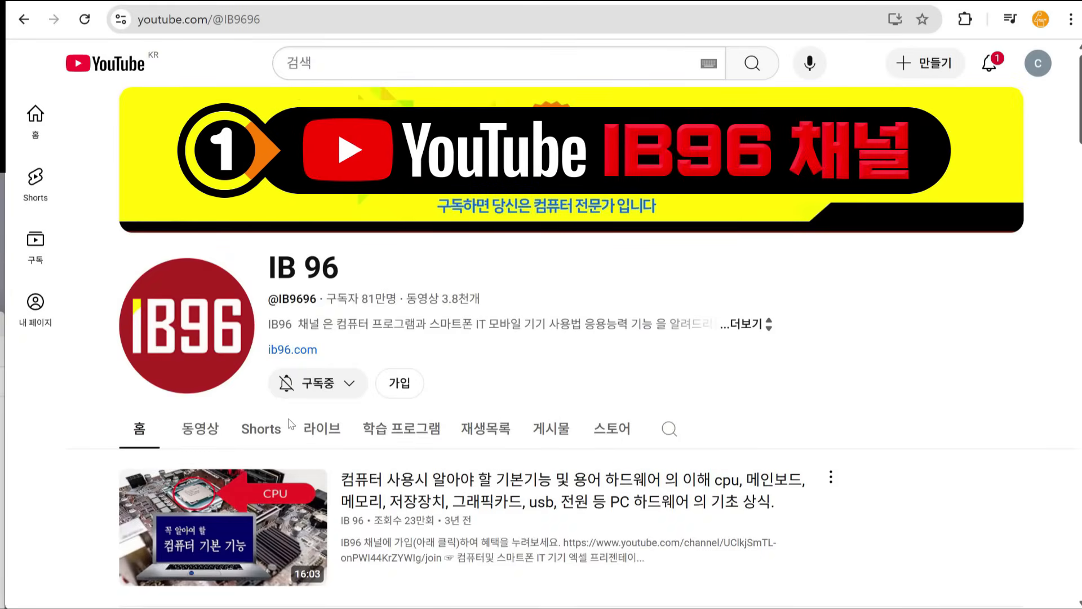
Step: Browse the IB 96 YouTube channel's 스토어 and open the product '컴퓨터 제대로 사용하는 100가지 활용법 1에서 5편까지 총정리'
left_click(613, 430)
scroll(752, 404, "down", 8)
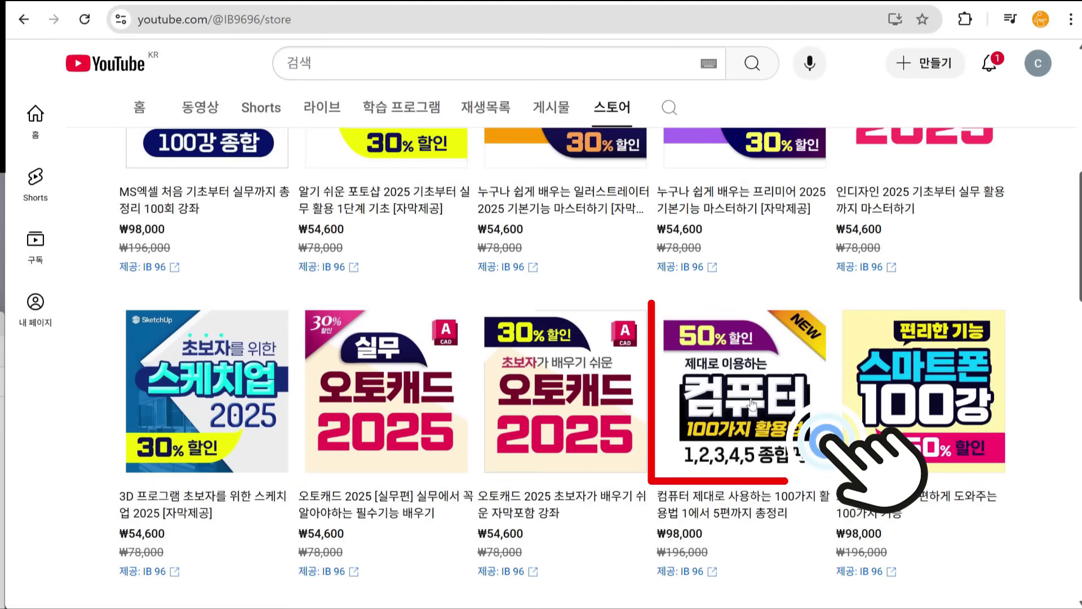
left_click(751, 404)
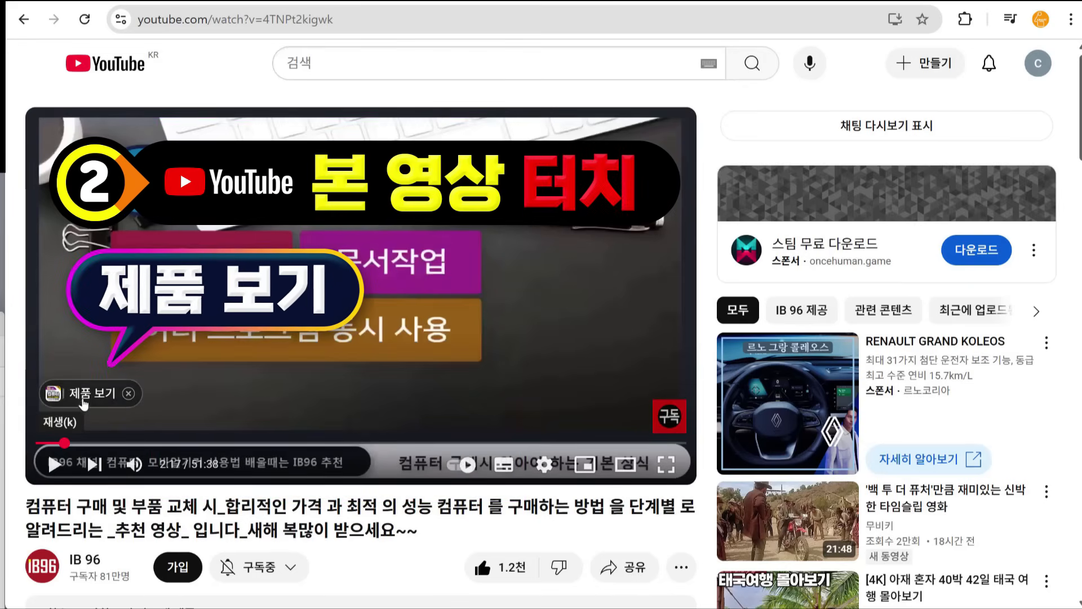
Step: Show the products tagged in the computer-buying video and open the 컴퓨터 100가지 활용법 1,2,3,4,5 종합편 product
left_click(88, 399)
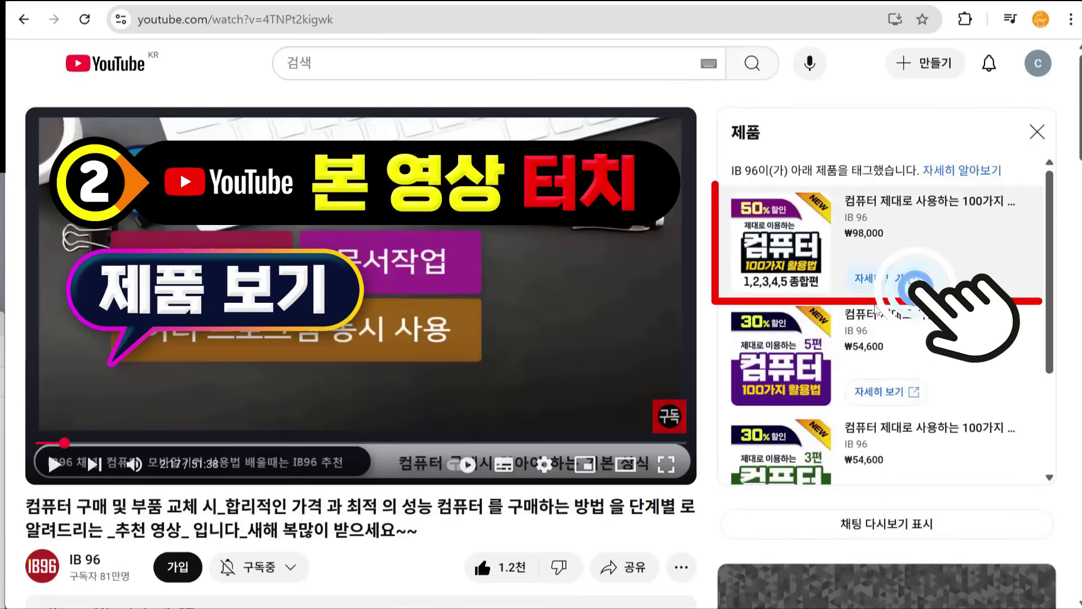
left_click(792, 250)
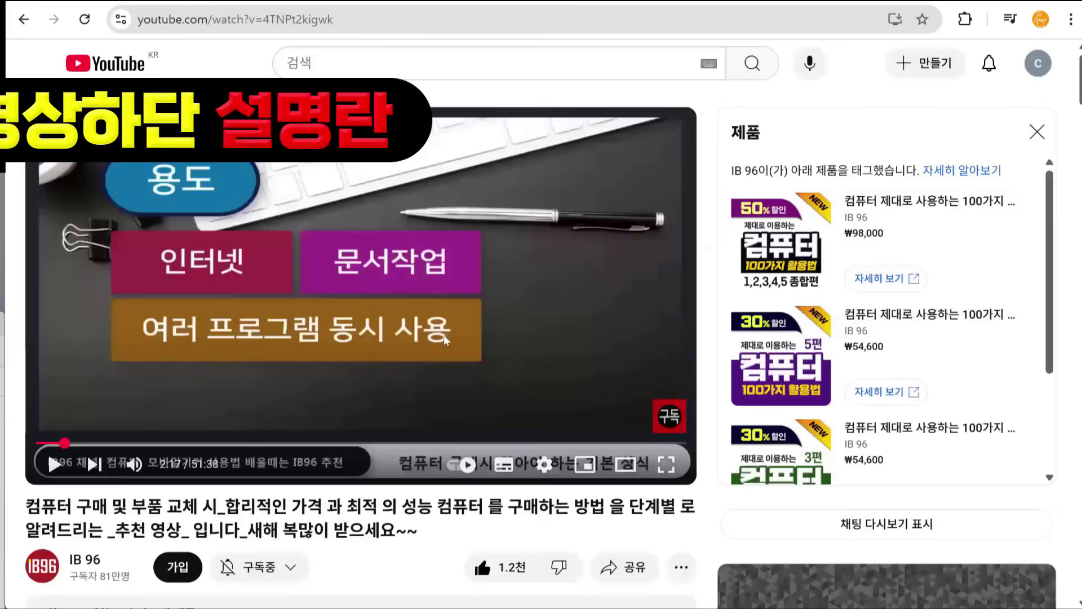
Step: Expand the YouTube video's description and open the first tagged product listed in it
scroll(416, 392, "down", 5)
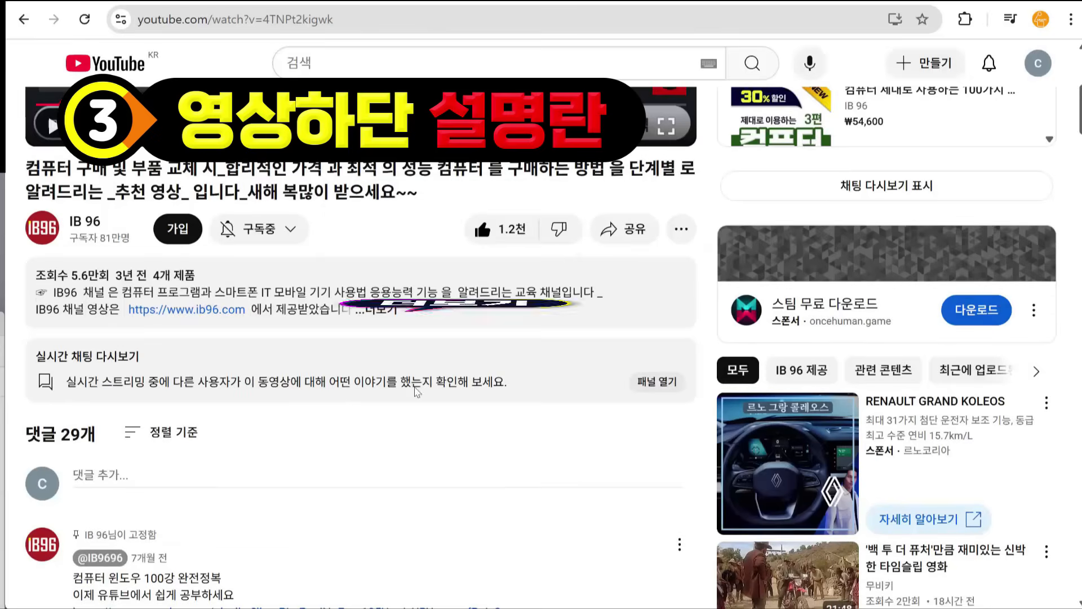
left_click(381, 312)
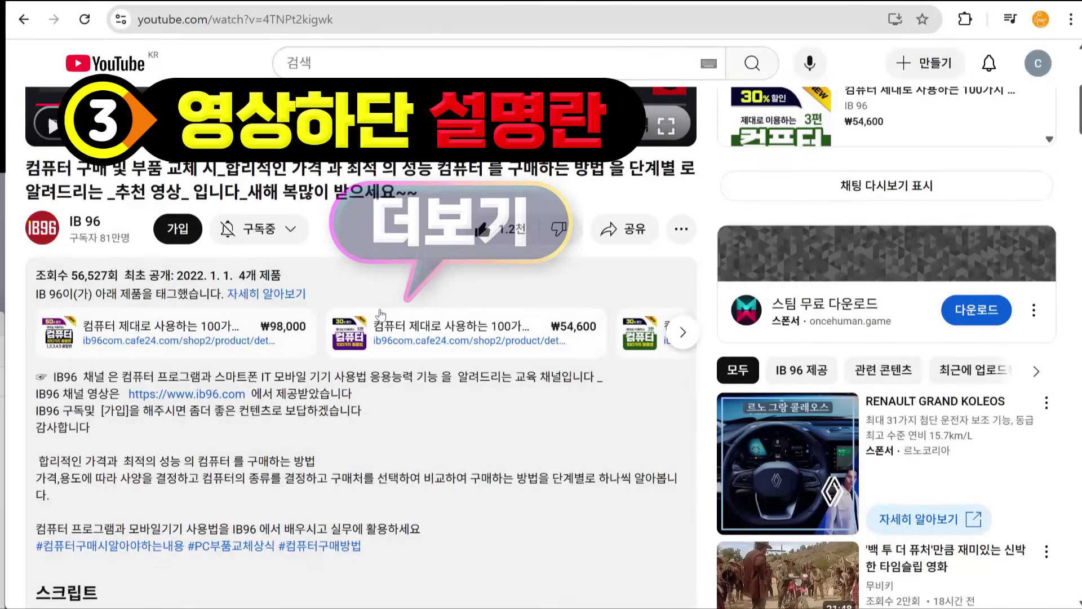
left_click(174, 350)
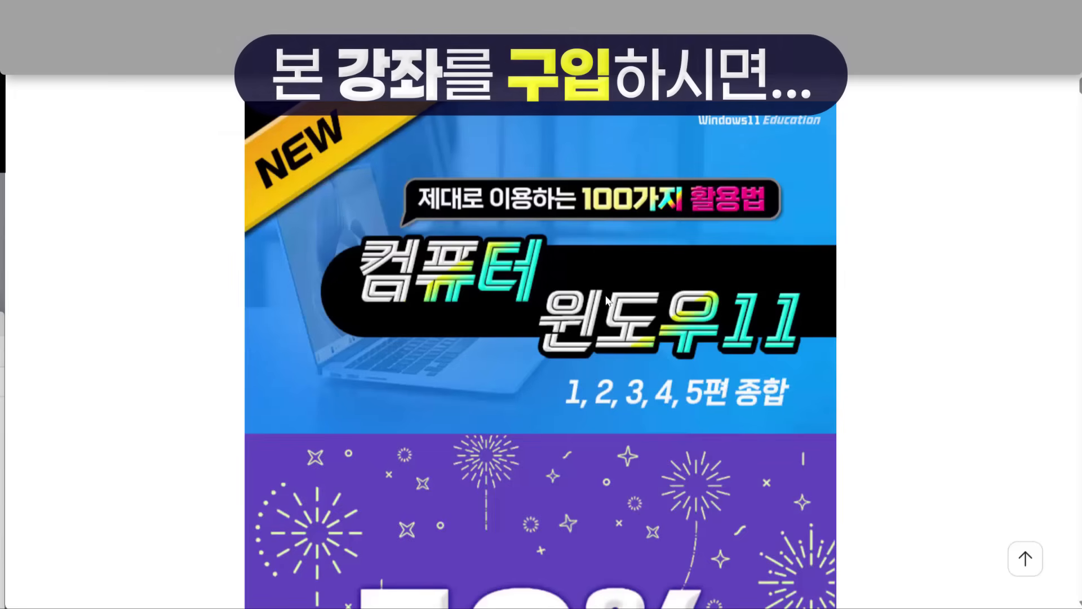
Step: Look through the 컴퓨터 윈도우11 1, 2, 3, 4, 5편 종합 course page, examining its discount event and USB details
scroll(606, 300, "down", 3)
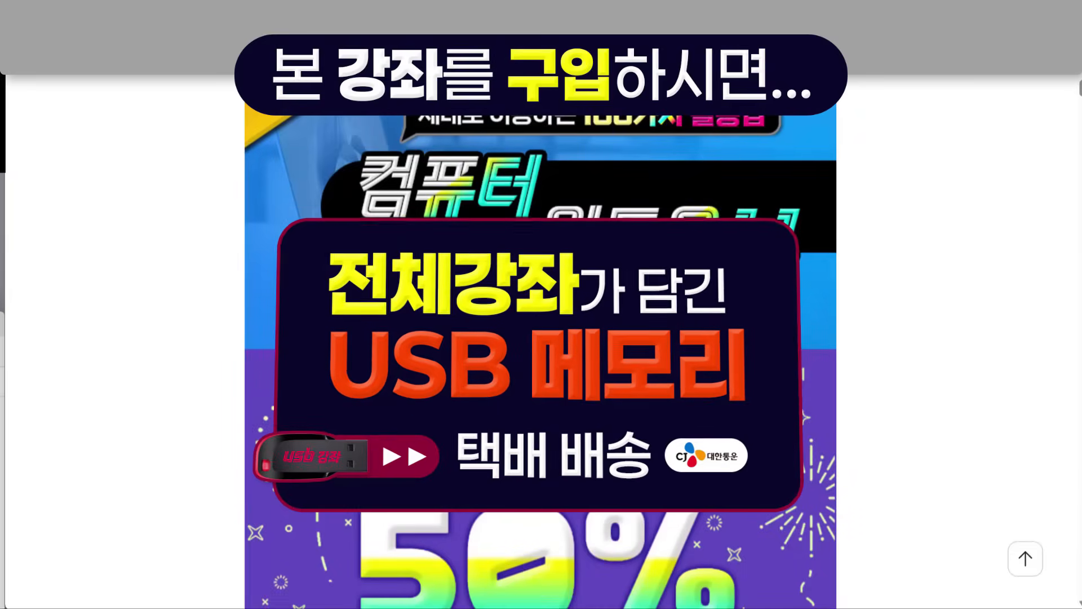
scroll(540, 349, "down", 5)
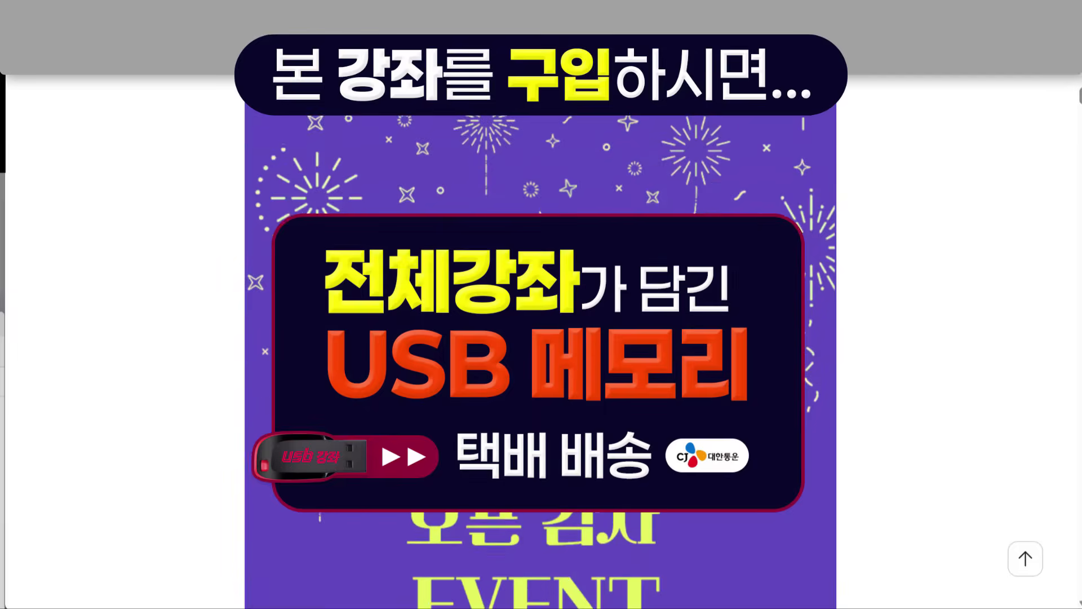
scroll(540, 349, "down", 1)
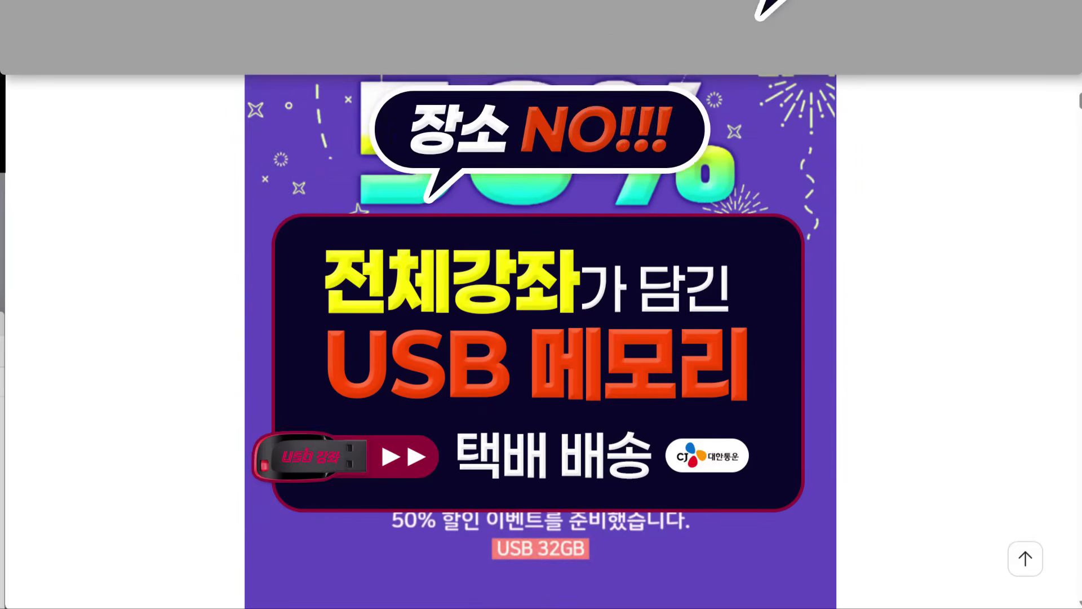